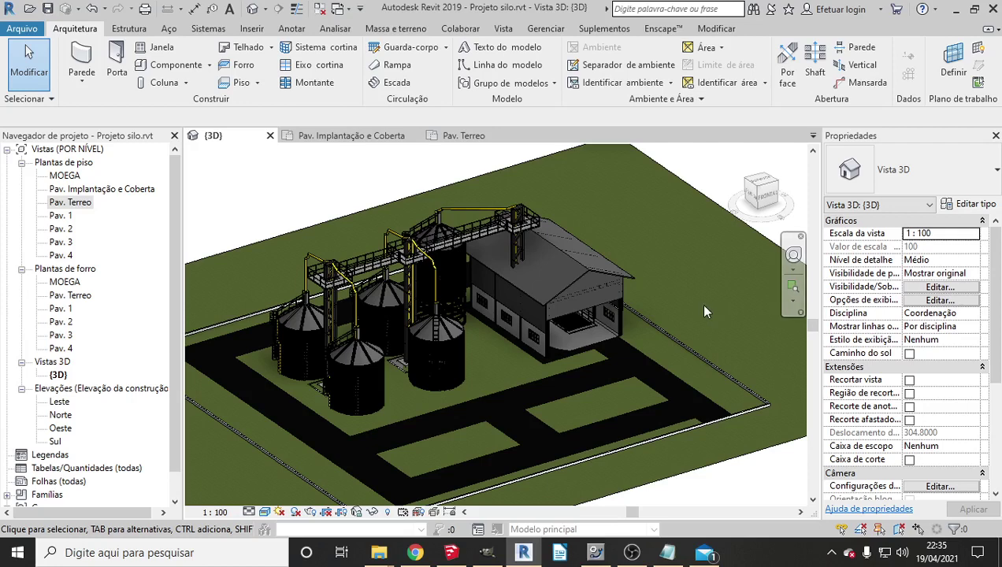
# Inspect the site in 3D and in the Pav. Terreo plan, ending back in 3D.
pyautogui.moveTo(643, 336)
pyautogui.keyDown('shift'); pyautogui.mouseDown(button='middle')
pyautogui.moveTo(615, 416)
pyautogui.moveTo(595, 345)
pyautogui.moveTo(649, 370)
pyautogui.moveTo(433, 402)
pyautogui.moveTo(503, 406)
pyautogui.moveTo(473, 390)
pyautogui.mouseUp(button='middle'); pyautogui.keyUp('shift')
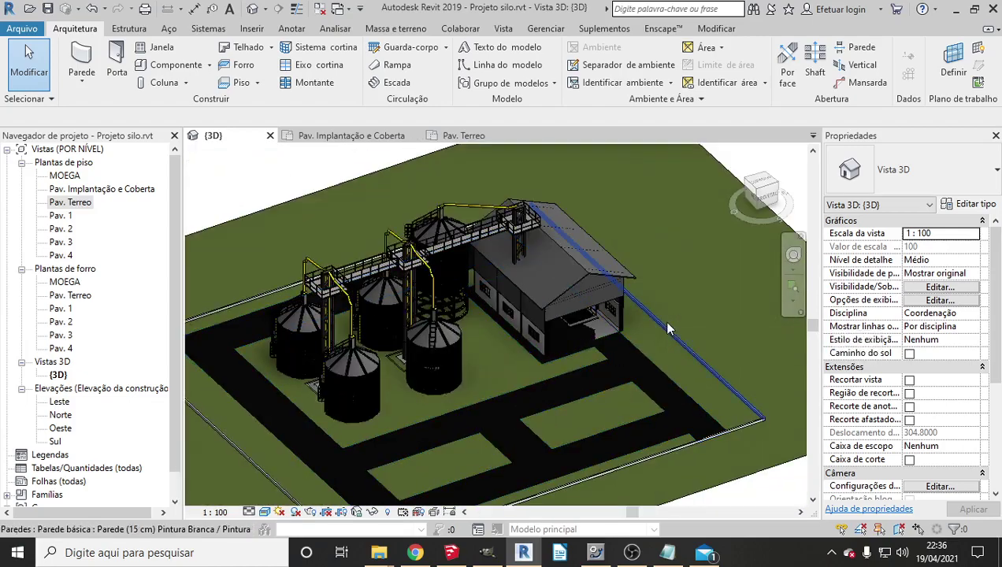
pyautogui.scroll(-3, 632, 356)
pyautogui.scroll(2, 630, 356)
pyautogui.scroll(1, 623, 361)
pyautogui.scroll(1, 624, 361)
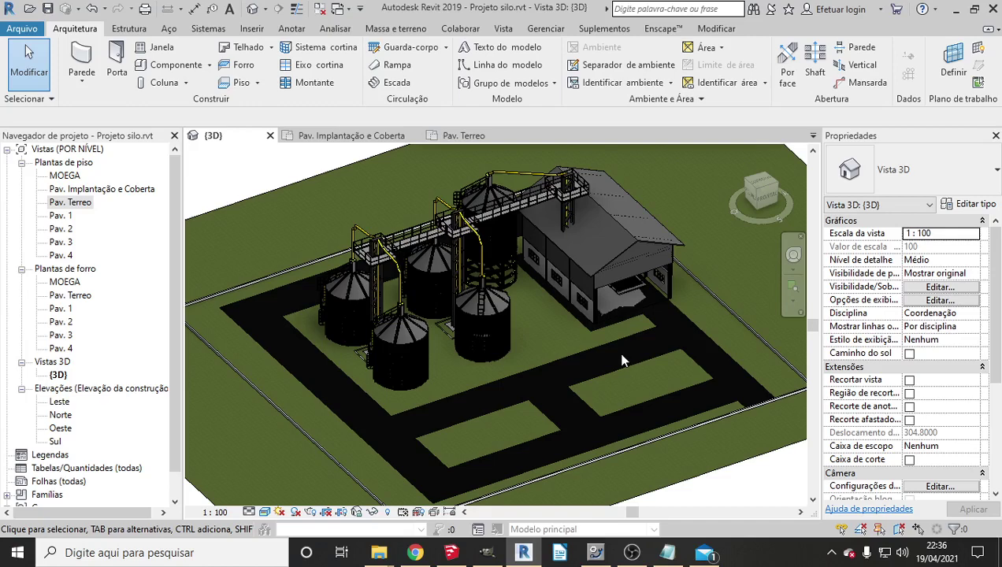
pyautogui.scroll(-1, 623, 360)
pyautogui.scroll(1, 622, 360)
pyautogui.doubleClick(75, 203)
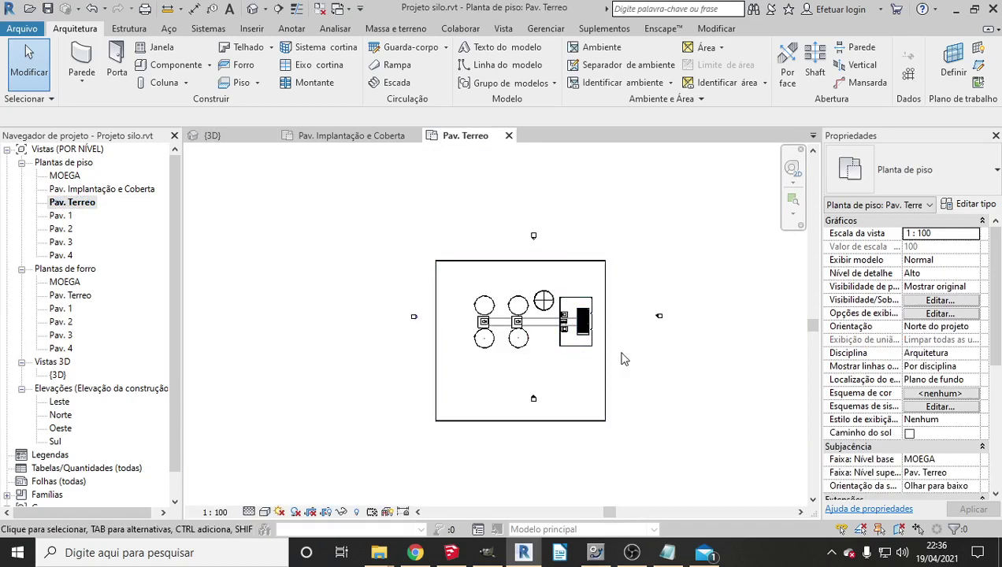
pyautogui.click(252, 9)
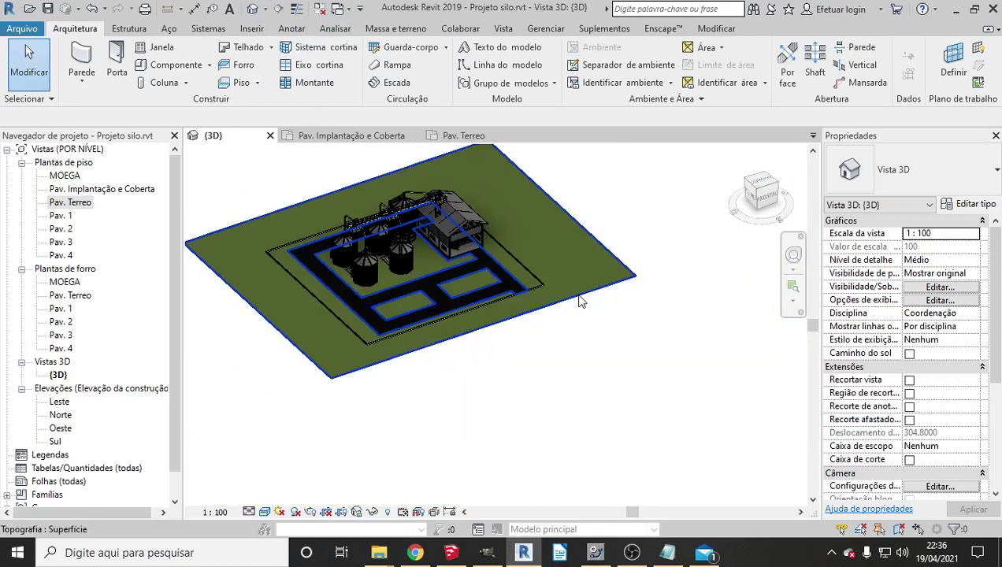
# Start editing the topography surface and window-select its four boundary points.
pyautogui.click(575, 314)
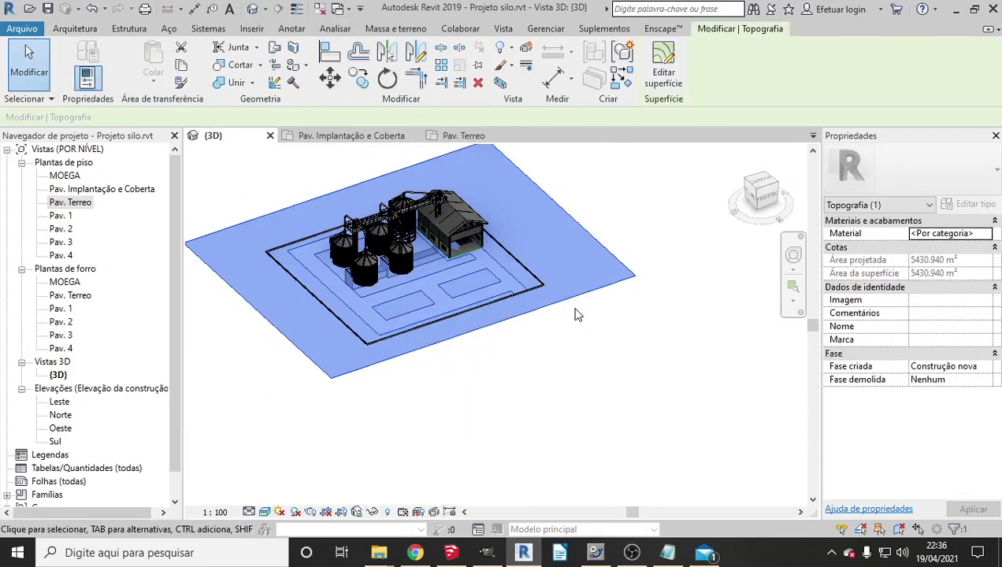
pyautogui.click(663, 71)
pyautogui.scroll(-3, 634, 257)
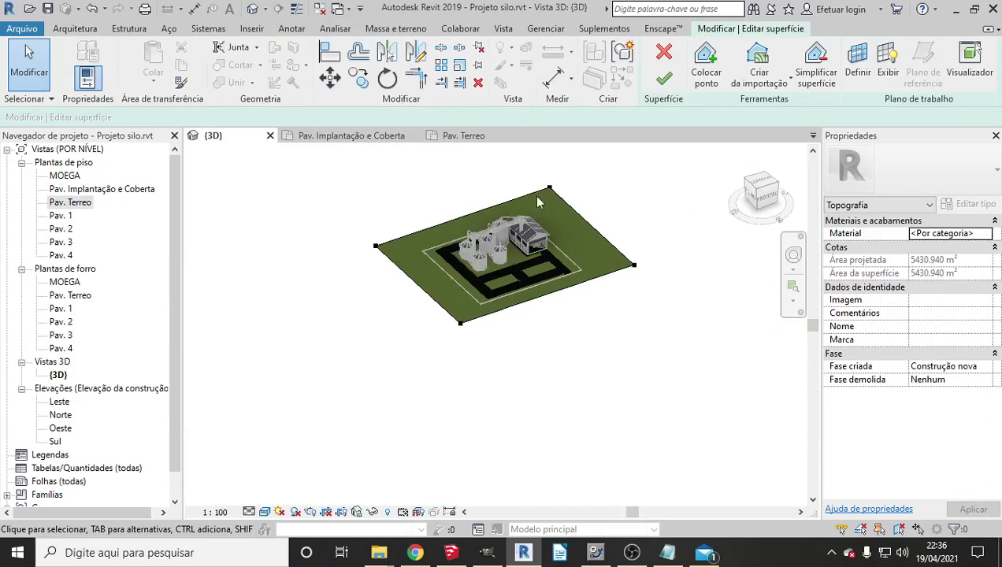
pyautogui.moveTo(322, 164); pyautogui.dragTo(678, 386)
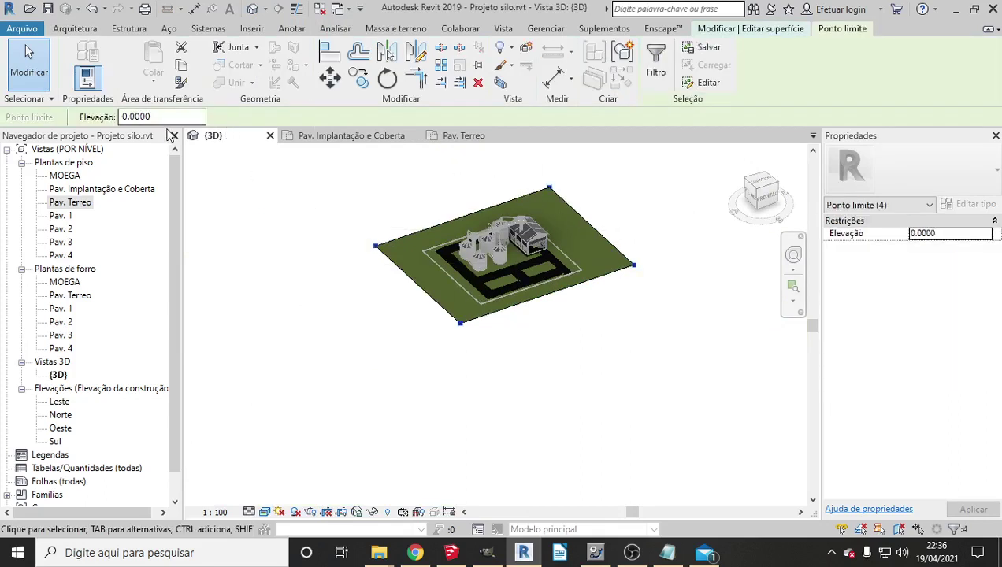
pyautogui.click(619, 357)
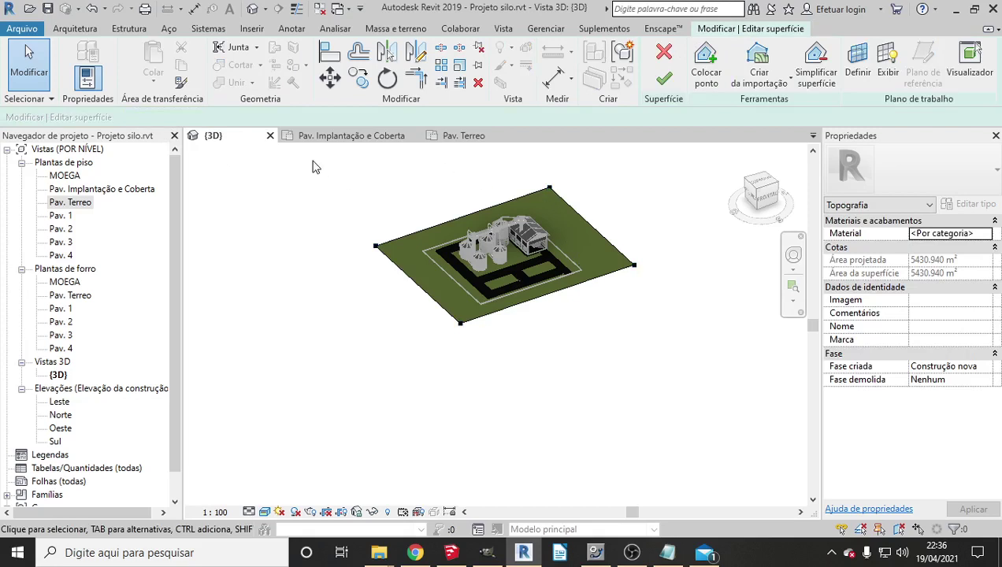
pyautogui.moveTo(312, 161); pyautogui.dragTo(690, 408)
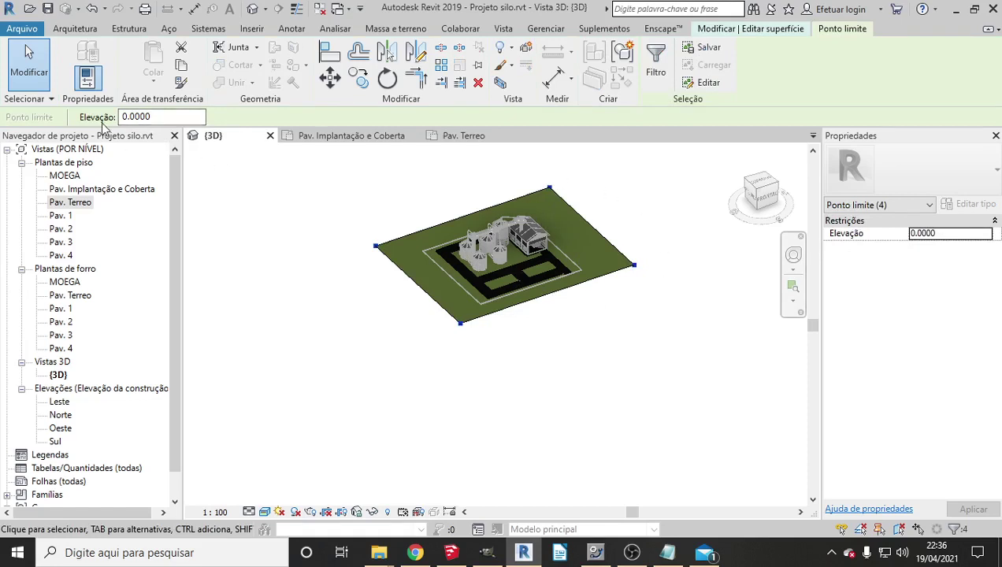
# Set the four boundary points' Elevação to 0 and finish the surface edit.
pyautogui.doubleClick(145, 116)
pyautogui.click(423, 186)
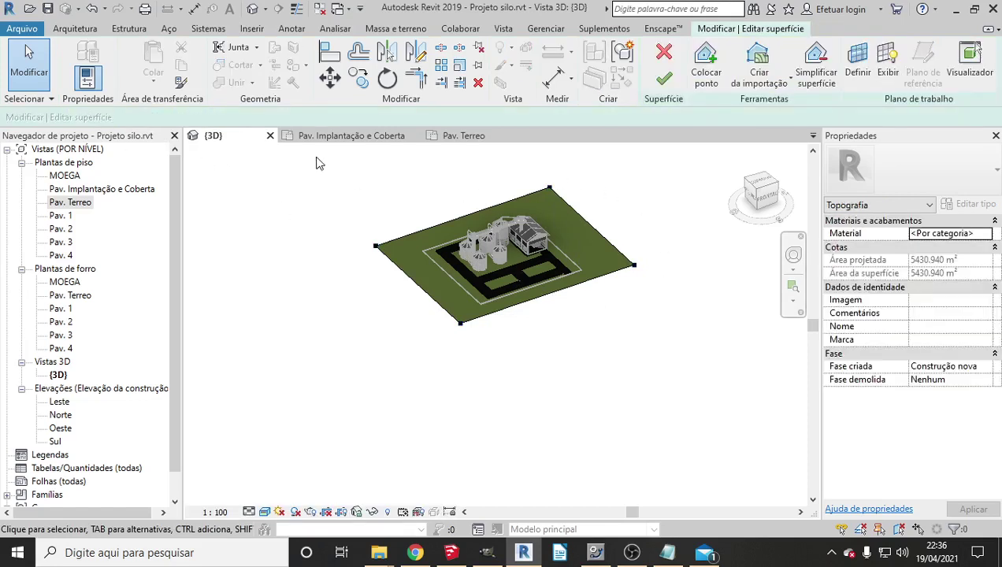
pyautogui.moveTo(312, 156); pyautogui.dragTo(687, 419)
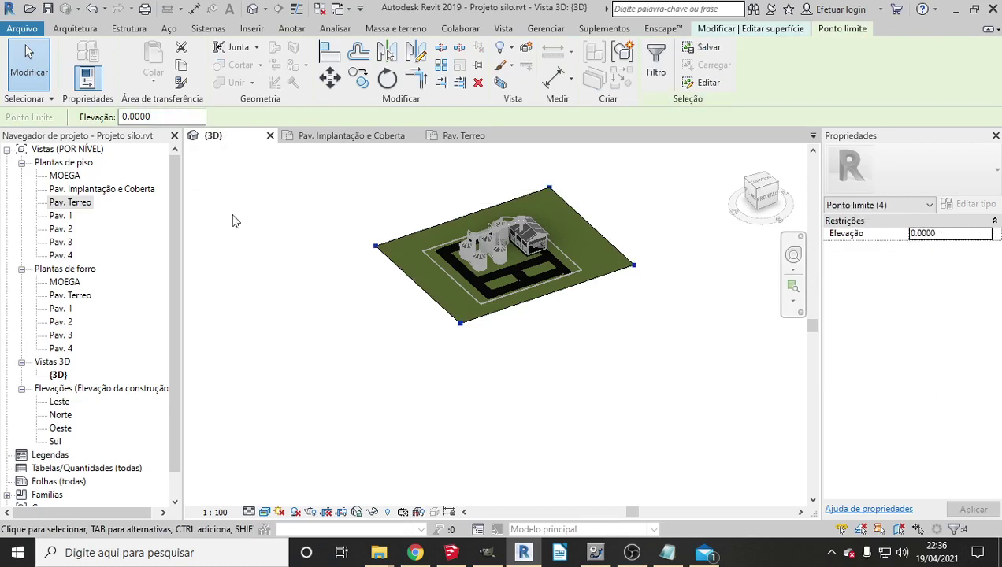
pyautogui.doubleClick(135, 117)
pyautogui.write('0')
pyautogui.click(644, 290)
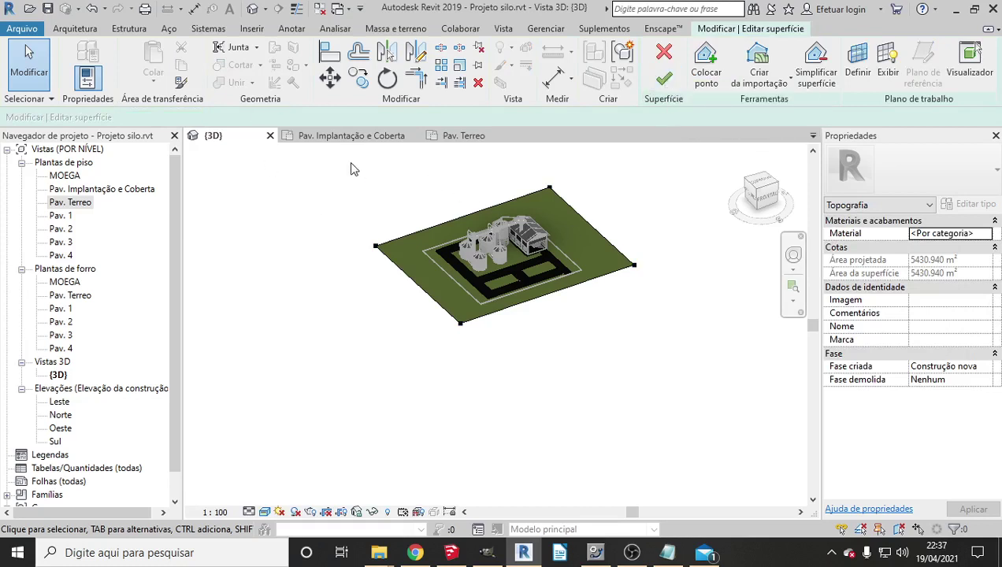
pyautogui.moveTo(353, 170)
pyautogui.mouseDown()
pyautogui.moveTo(660, 354)
pyautogui.moveTo(684, 398)
pyautogui.mouseUp()
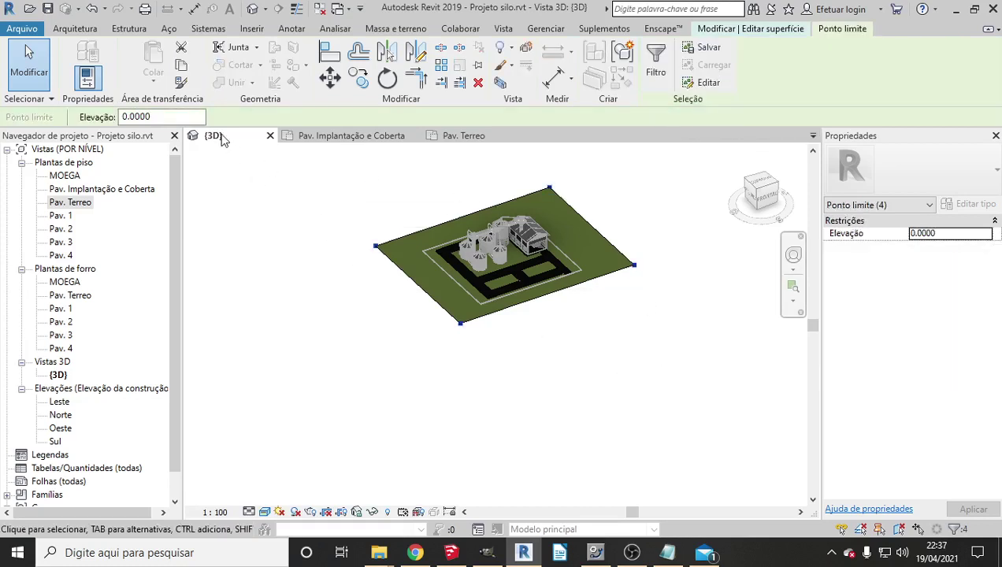
pyautogui.doubleClick(160, 119)
pyautogui.write('0')
pyautogui.press('Return')
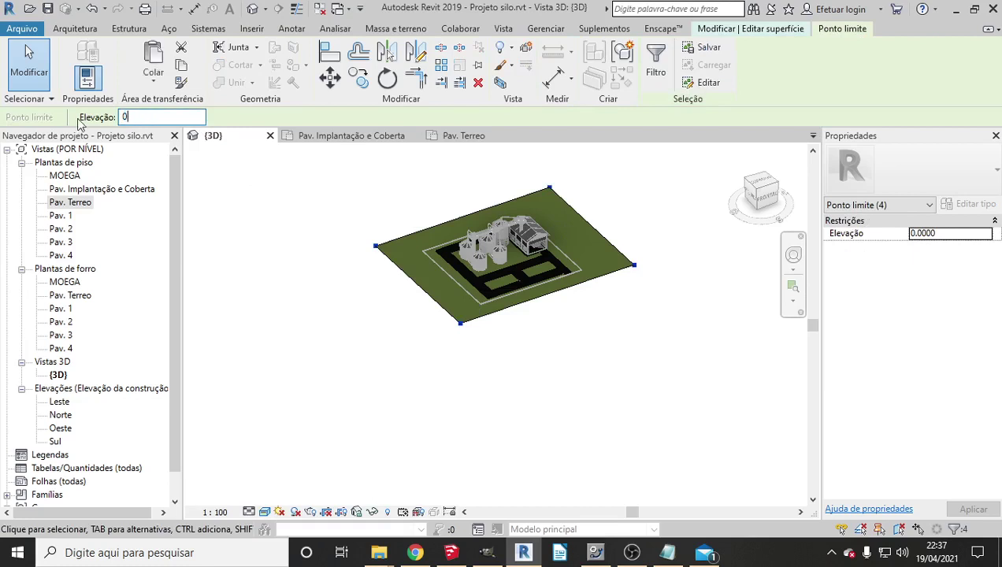
pyautogui.click(596, 169)
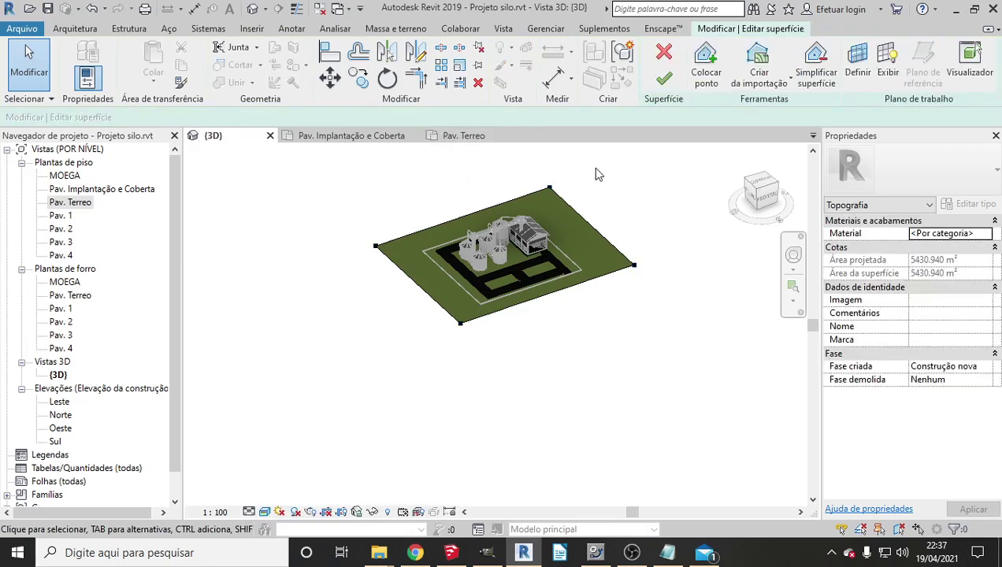
pyautogui.click(666, 80)
# Unhide the Topography category in the Pav. Terreo plan via Revelar elementos ocultos.
pyautogui.doubleClick(77, 205)
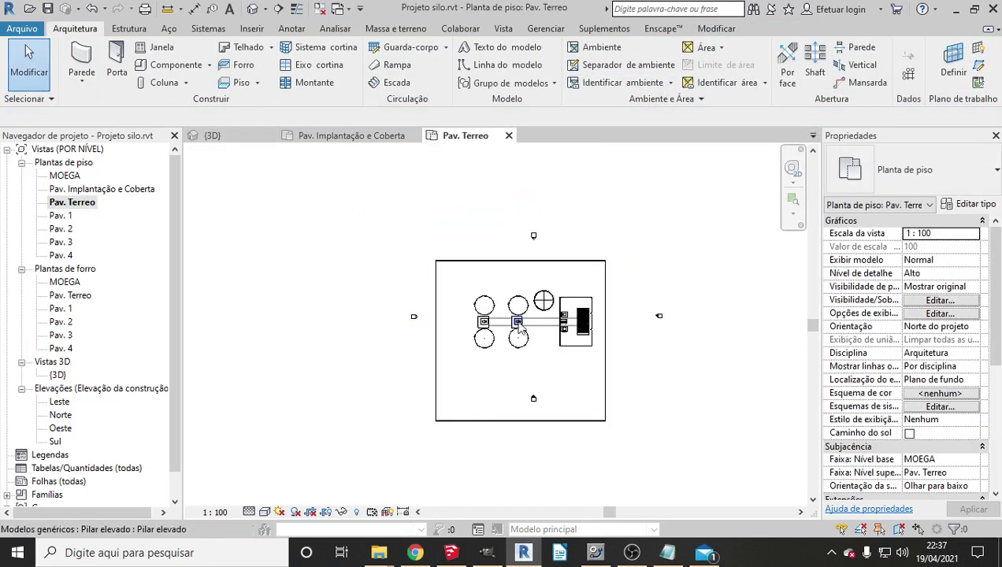
pyautogui.click(356, 513)
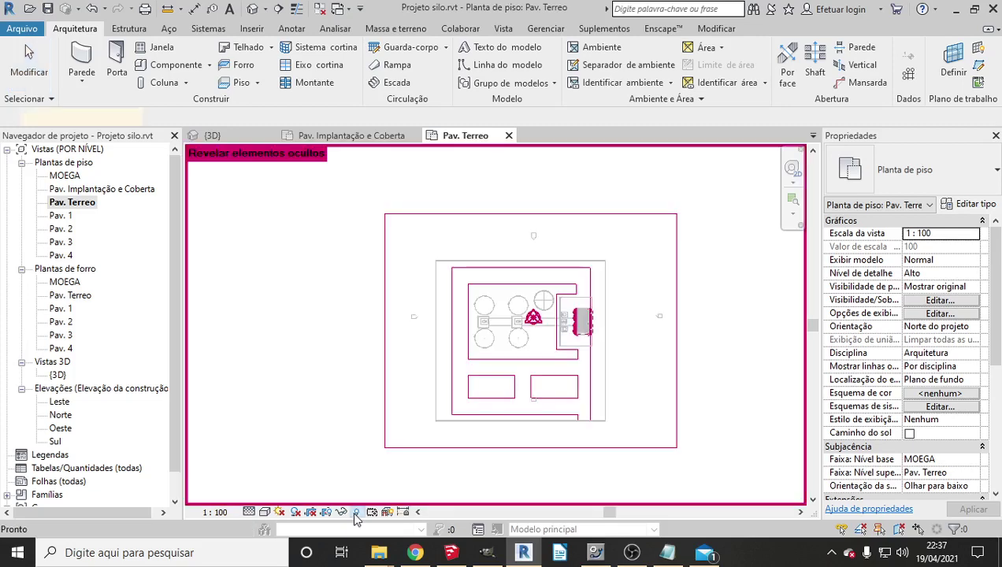
pyautogui.click(385, 266)
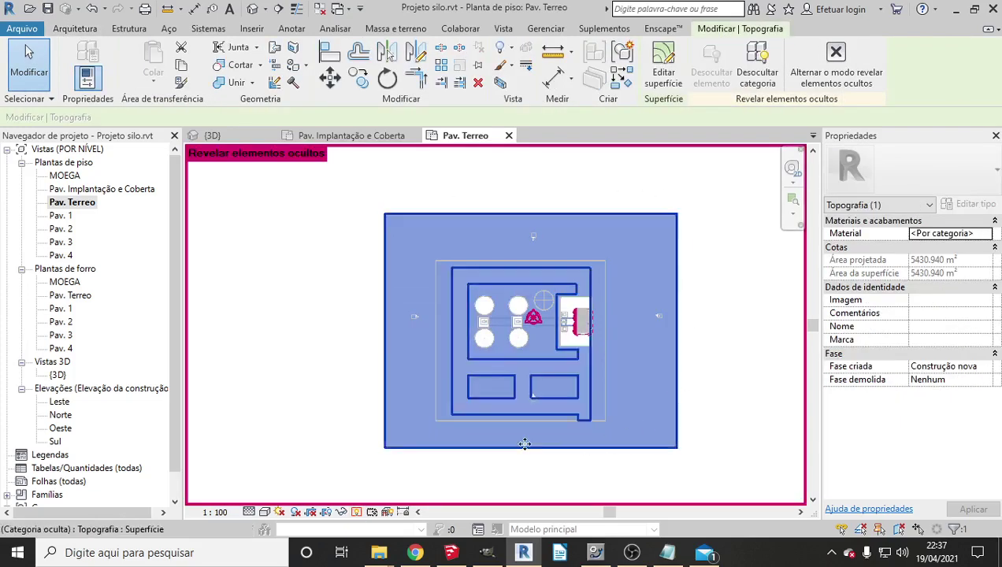
pyautogui.rightClick(624, 260)
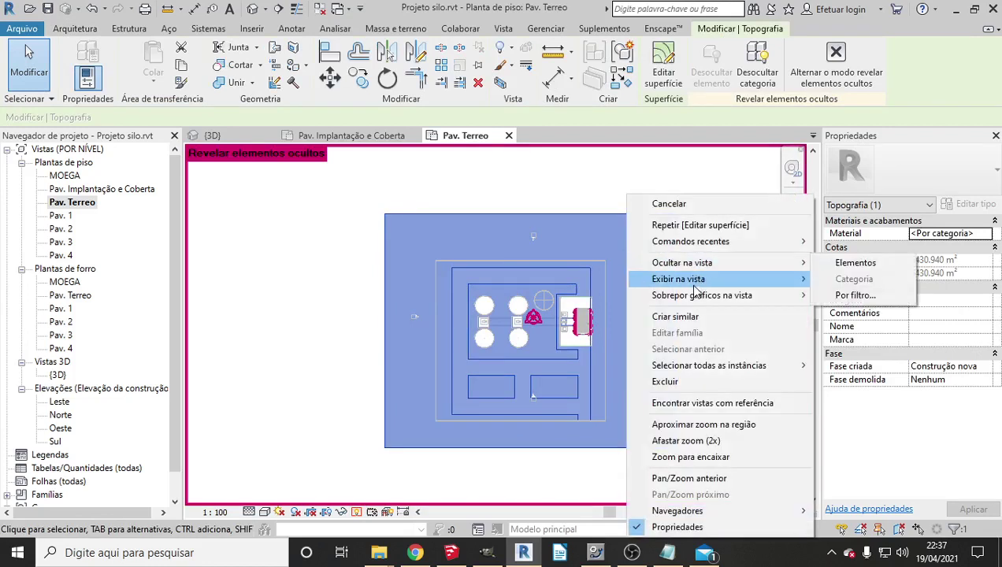
pyautogui.moveTo(678, 279)
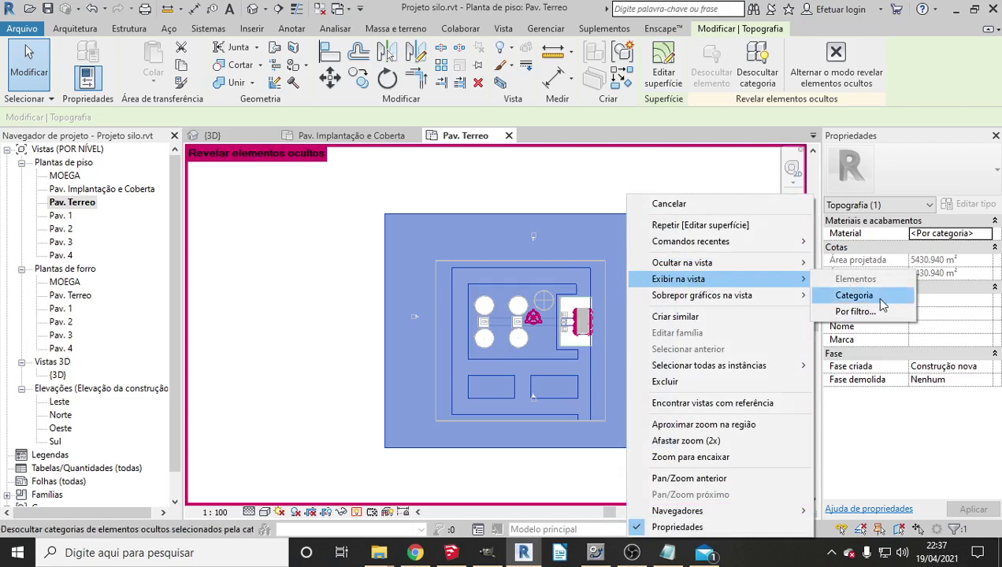
pyautogui.click(854, 296)
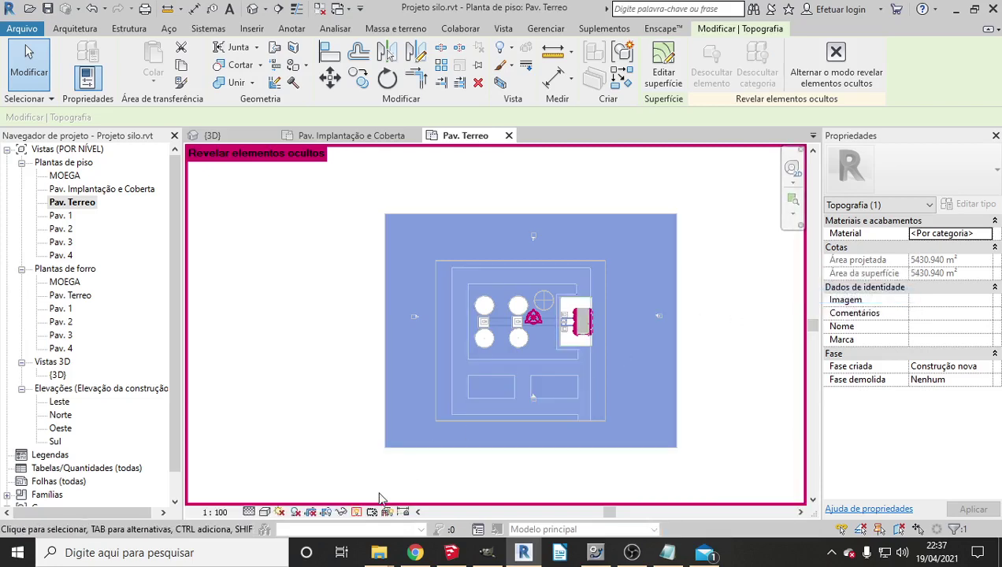
pyautogui.click(356, 512)
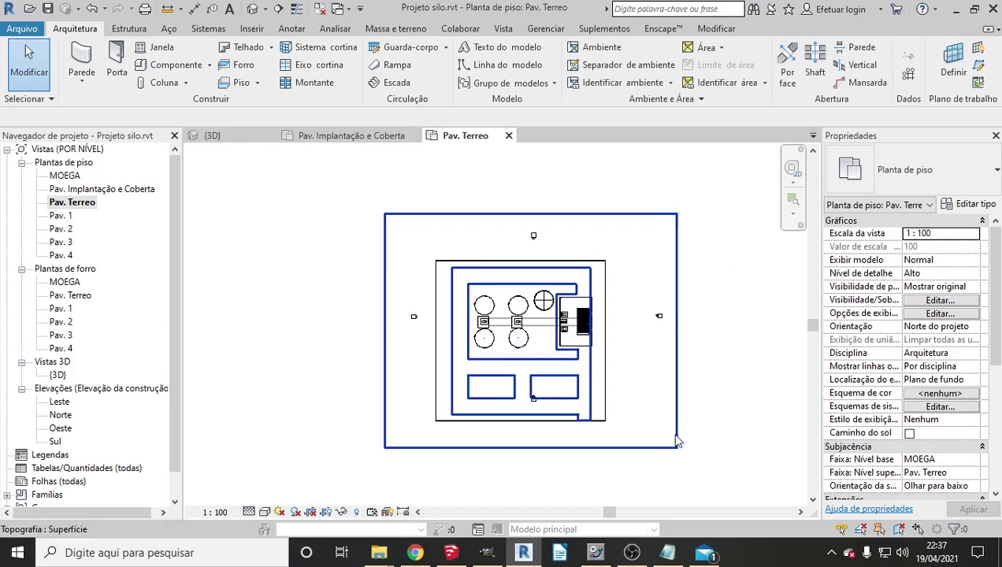
# Edit the topography surface and pull its top-left boundary point onto the platform corner.
pyautogui.scroll(1, 622, 405)
pyautogui.scroll(1, 621, 405)
pyautogui.scroll(-1, 621, 405)
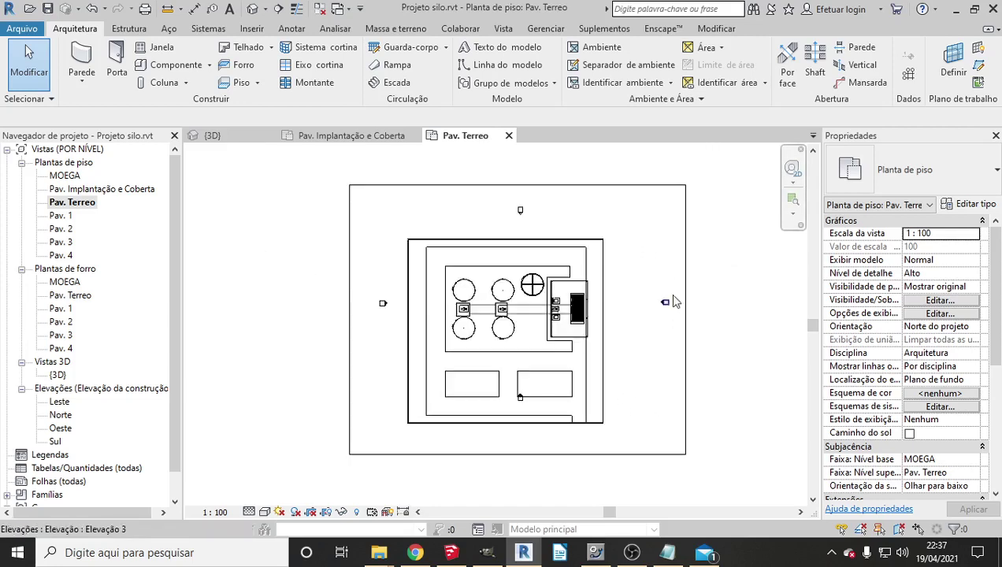
pyautogui.click(691, 331)
pyautogui.click(660, 63)
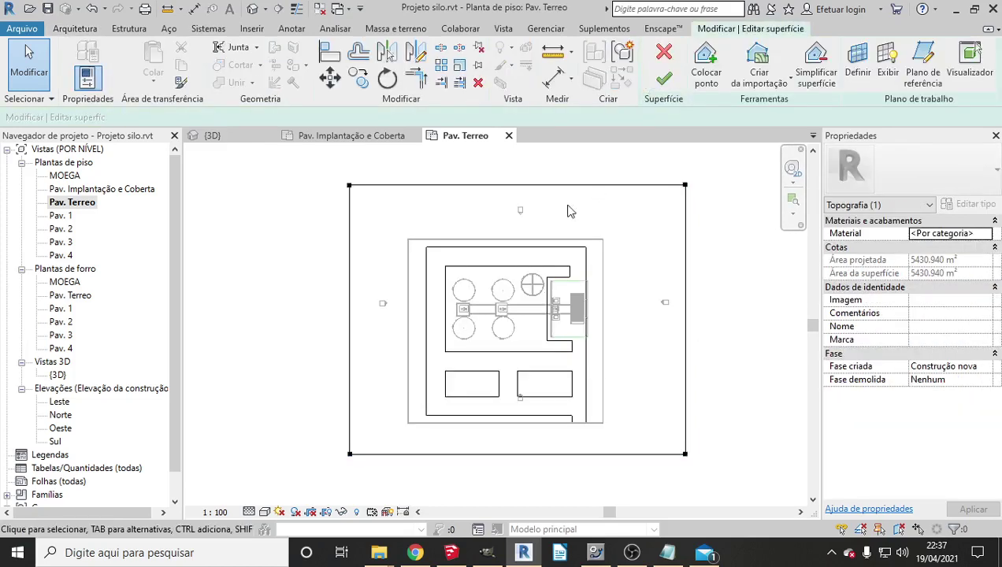
pyautogui.scroll(2, 351, 186)
pyautogui.moveTo(349, 182)
pyautogui.mouseDown()
pyautogui.moveTo(450, 250)
pyautogui.moveTo(461, 276)
pyautogui.mouseUp()
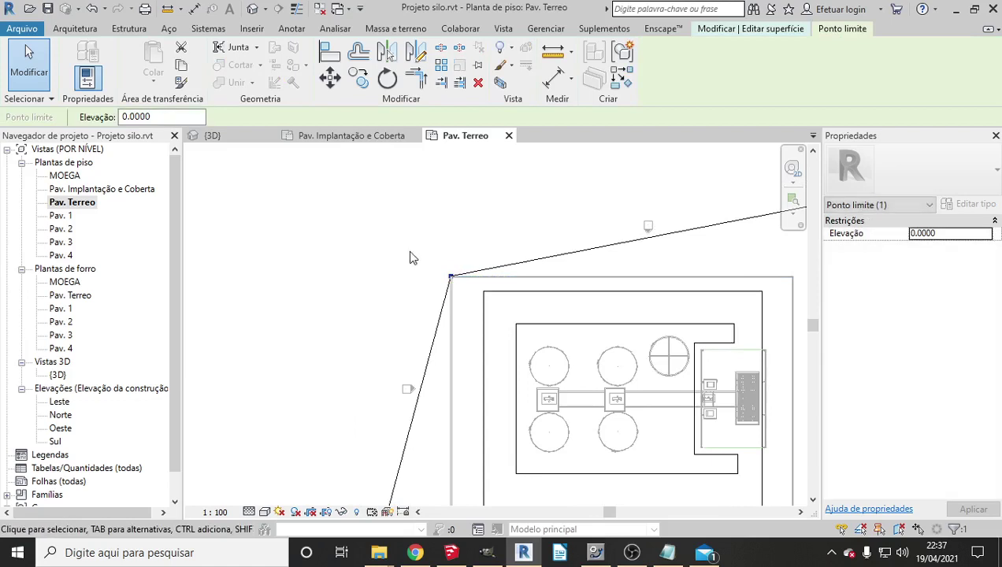
pyautogui.press('z')
pyautogui.press('f')
# Move the top-right and bottom-left boundary points onto the platform corners and finish the edit.
pyautogui.scroll(1, 642, 230)
pyautogui.scroll(1, 646, 226)
pyautogui.moveTo(673, 192)
pyautogui.mouseDown()
pyautogui.moveTo(563, 282)
pyautogui.moveTo(491, 246)
pyautogui.mouseUp()
pyautogui.press('z')
pyautogui.press('f')
pyautogui.scroll(2, 587, 338)
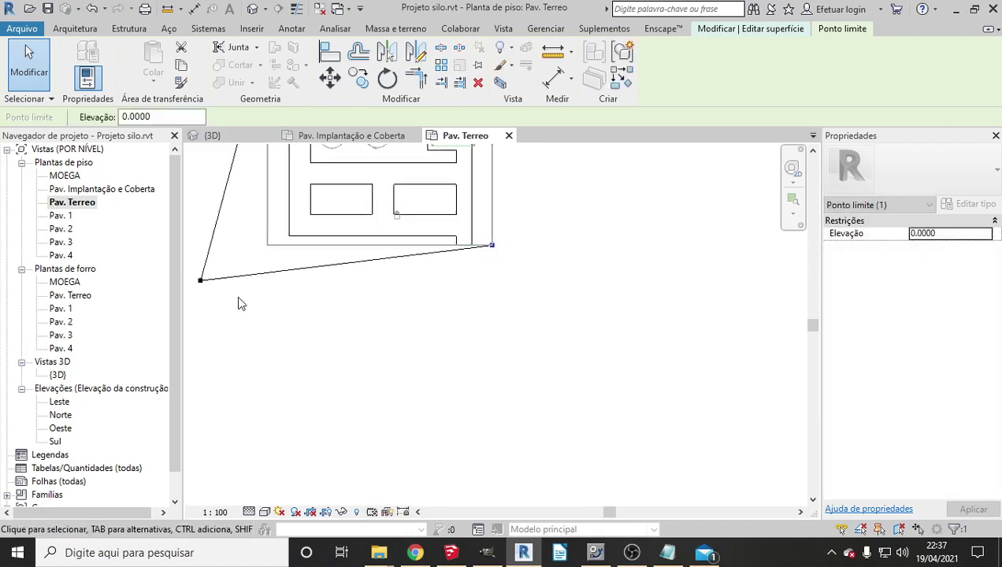
pyautogui.moveTo(200, 281); pyautogui.dragTo(269, 243)
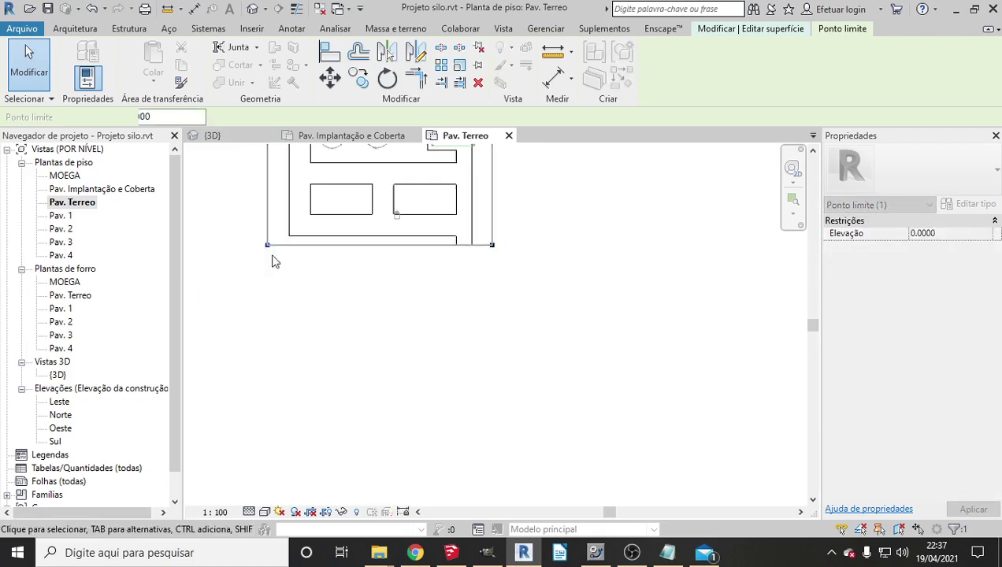
pyautogui.press('z')
pyautogui.press('f')
pyautogui.scroll(2, 410, 319)
pyautogui.scroll(2, 472, 236)
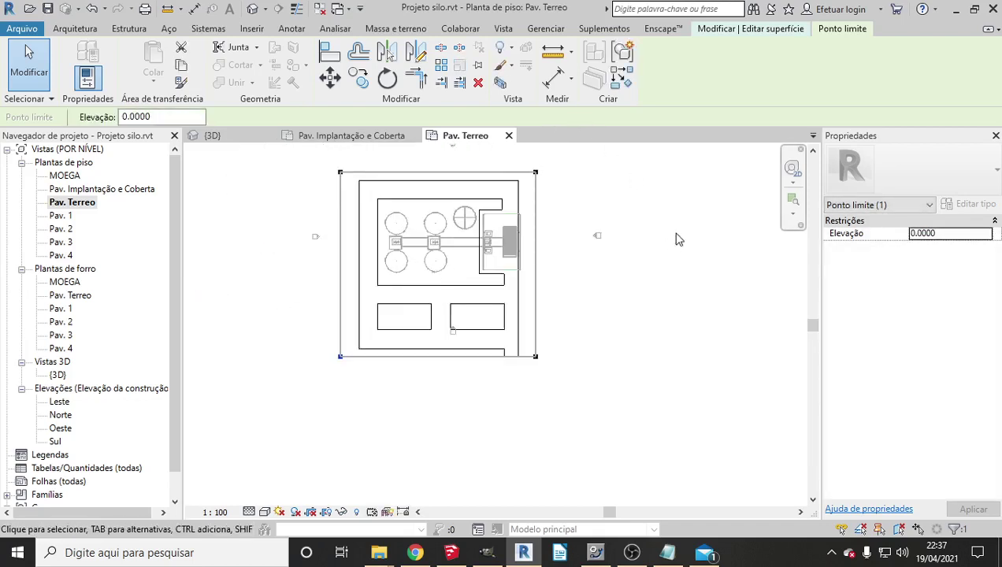
pyautogui.click(786, 32)
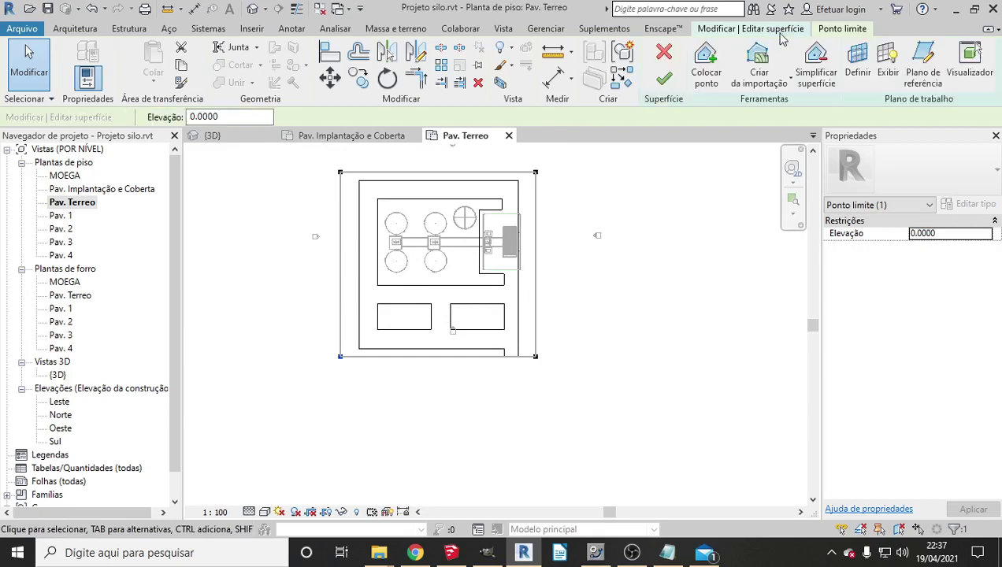
pyautogui.click(664, 79)
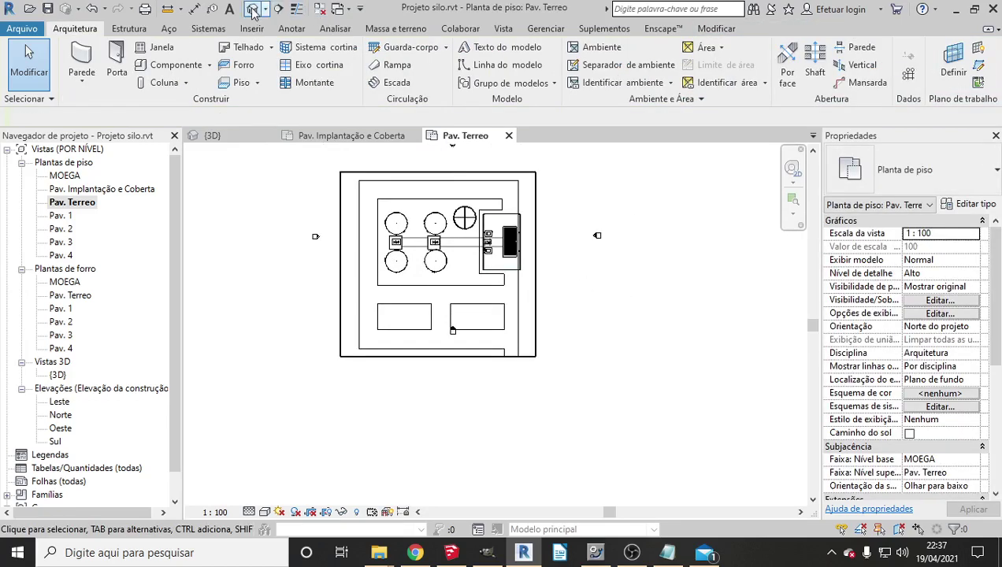
# In the Pav. Terreo plan, move the inner elevation marker out below the outer wall.
pyautogui.scroll(5, 522, 271)
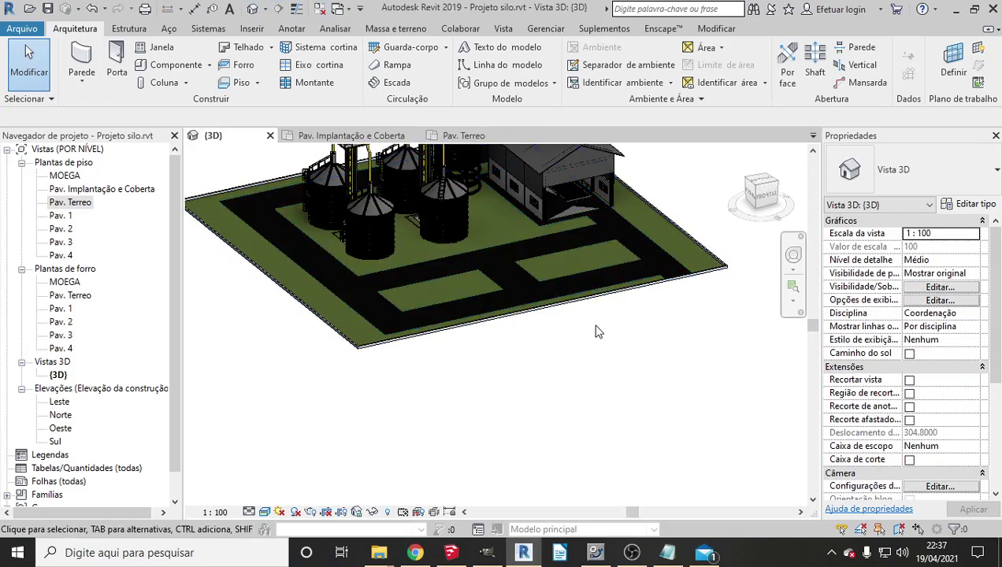
pyautogui.doubleClick(71, 203)
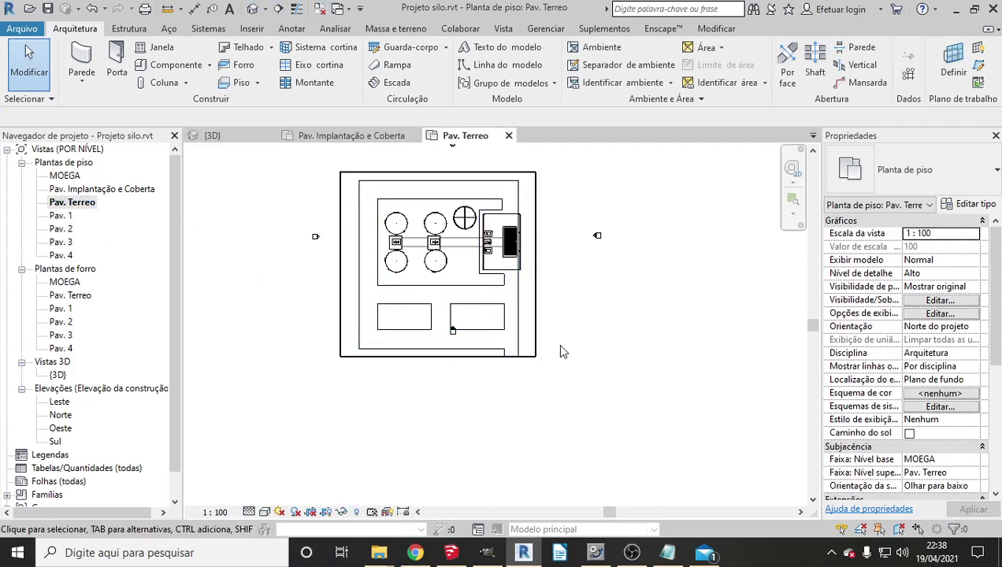
pyautogui.scroll(5, 450, 340)
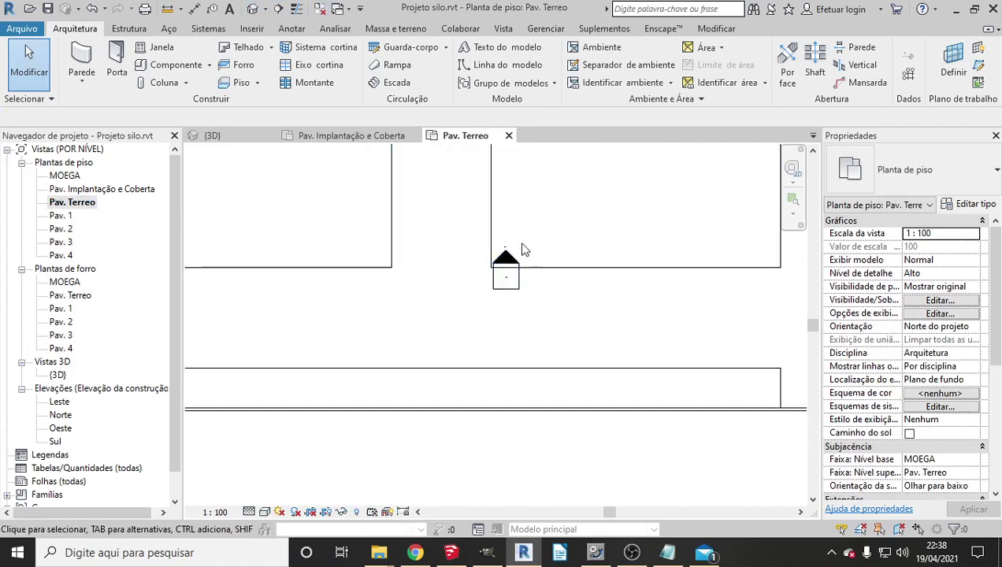
pyautogui.scroll(-2, 523, 248)
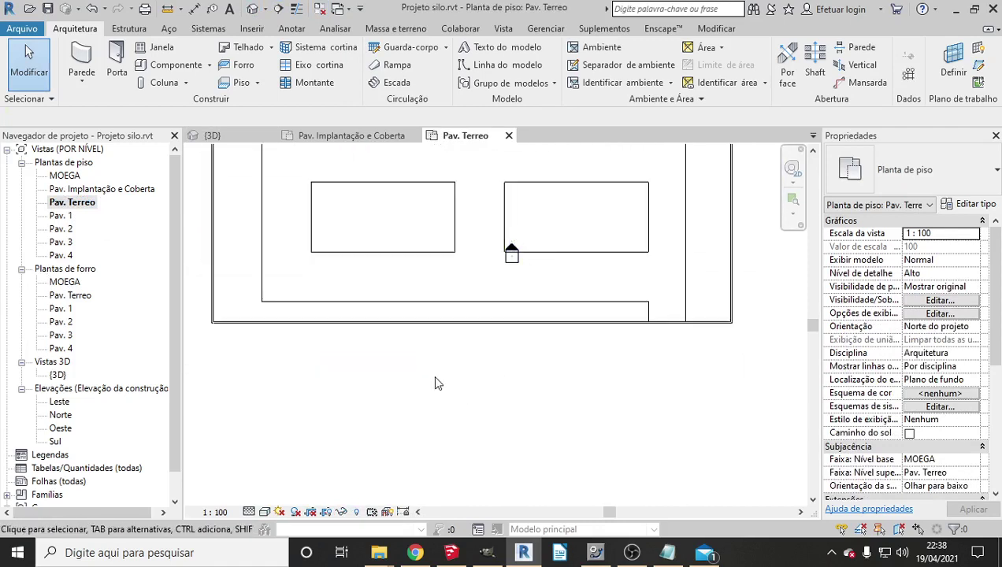
pyautogui.moveTo(434, 378); pyautogui.dragTo(558, 241)
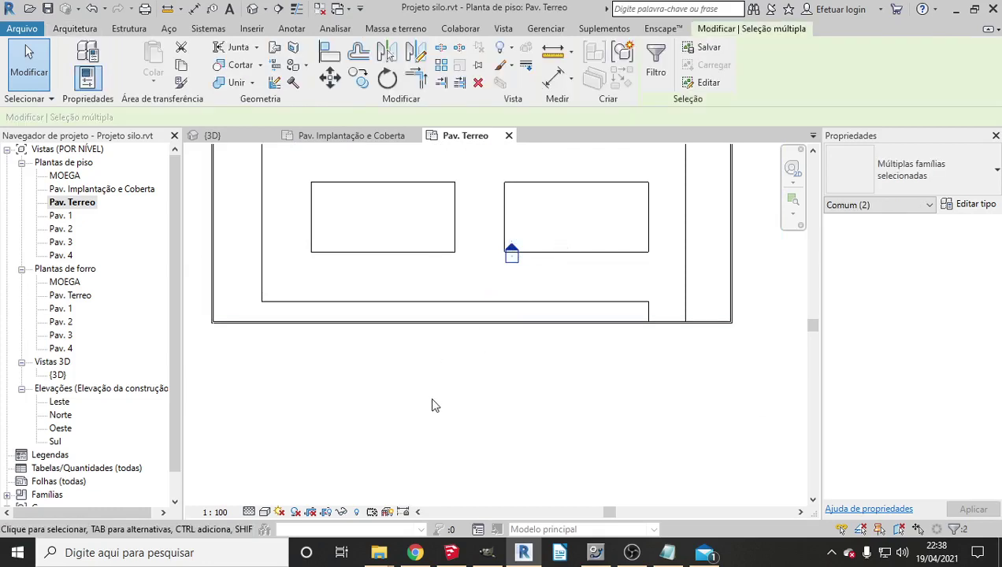
pyautogui.moveTo(433, 380); pyautogui.dragTo(560, 225)
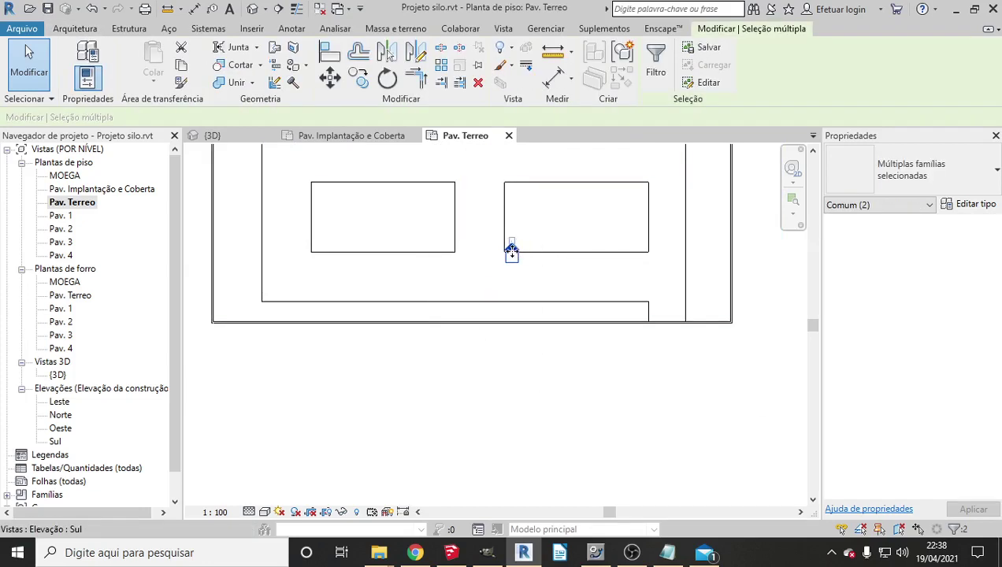
pyautogui.moveTo(511, 250); pyautogui.dragTo(512, 365)
pyautogui.scroll(-2, 514, 338)
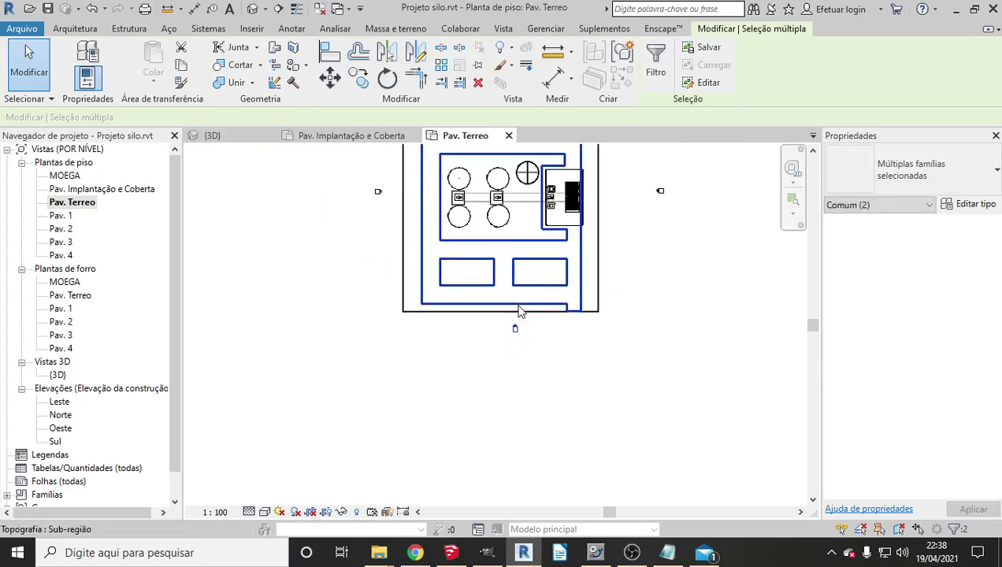
pyautogui.scroll(-1, 520, 311)
pyautogui.scroll(1, 516, 197)
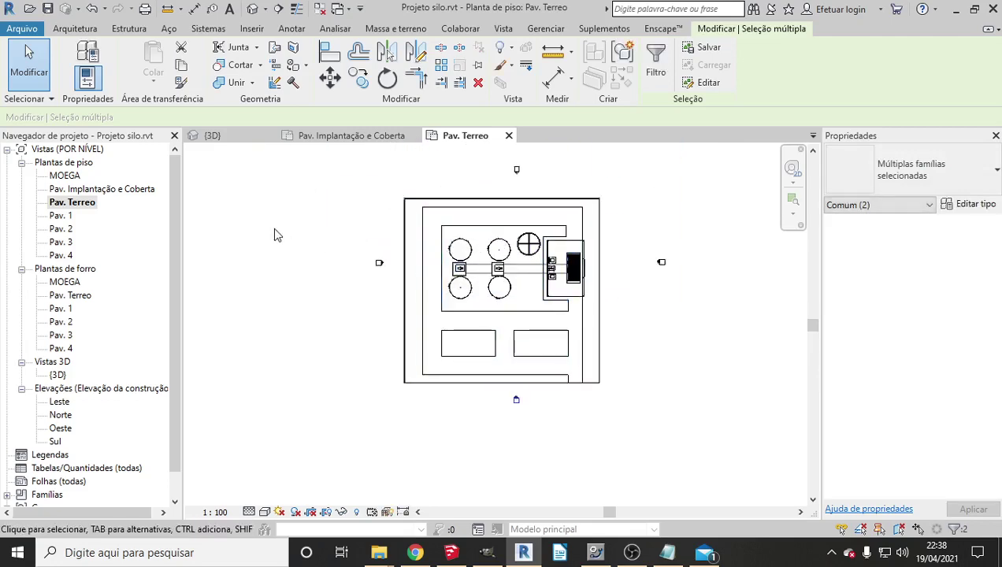
# Reposition the left, right and top elevation markers outward and open the Leste elevation.
pyautogui.click(379, 263)
pyautogui.moveTo(379, 262); pyautogui.dragTo(380, 296)
pyautogui.moveTo(693, 227)
pyautogui.mouseDown()
pyautogui.moveTo(648, 323)
pyautogui.moveTo(614, 284)
pyautogui.mouseUp()
pyautogui.click(509, 156)
pyautogui.click(513, 169)
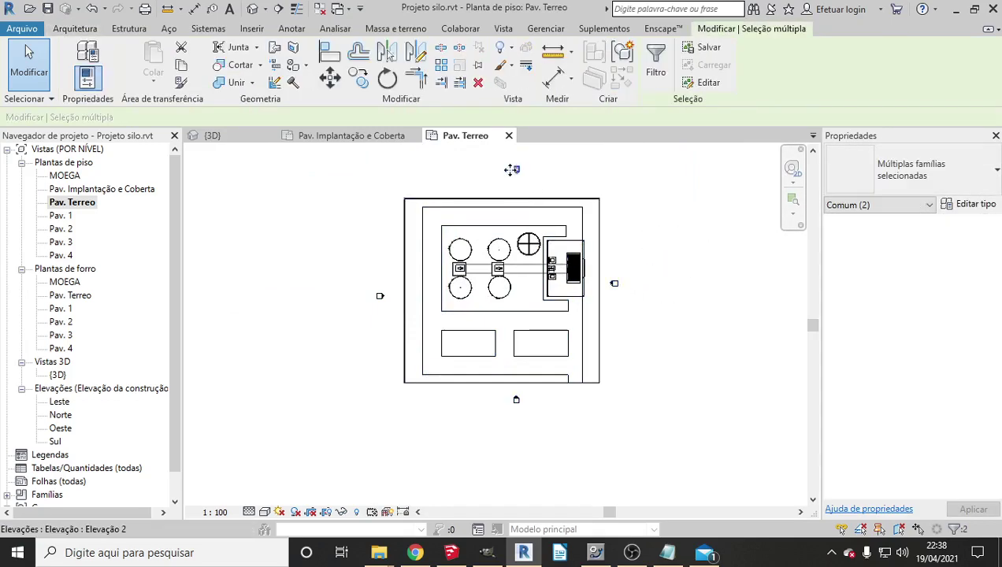
pyautogui.moveTo(512, 169); pyautogui.dragTo(500, 184)
pyautogui.moveTo(491, 421)
pyautogui.mouseDown()
pyautogui.moveTo(528, 400)
pyautogui.moveTo(504, 395)
pyautogui.mouseUp()
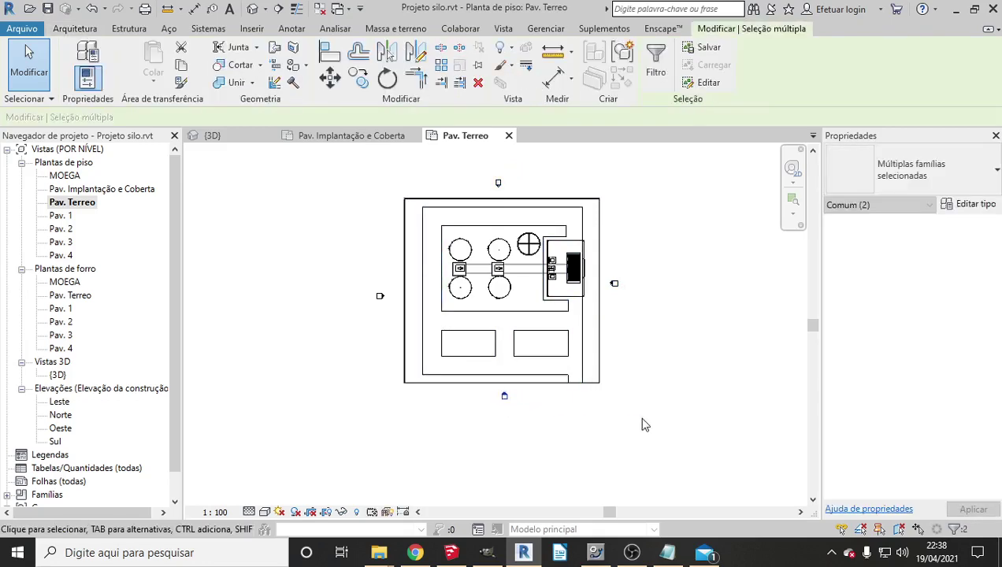
pyautogui.click(641, 425)
pyautogui.doubleClick(60, 401)
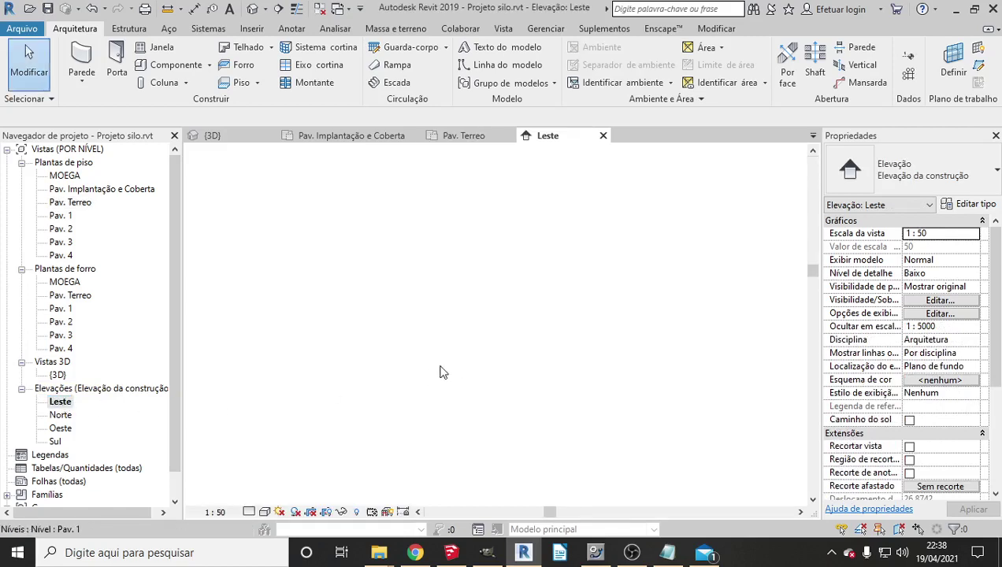
# Delete levels Pav. 3 and Pav. 4 along with their views.
pyautogui.scroll(-2, 414, 330)
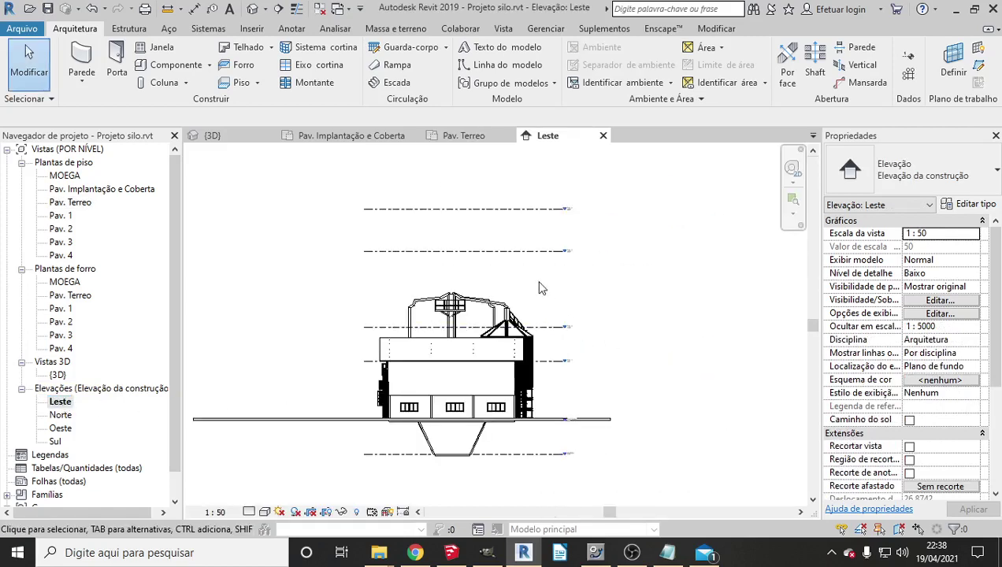
pyautogui.click(534, 252)
pyautogui.press('Delete')
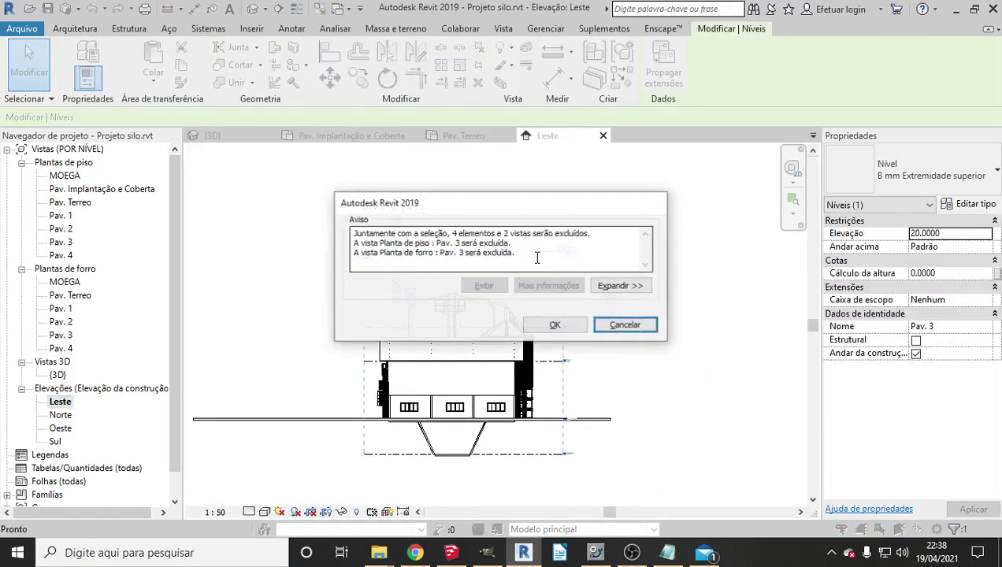
pyautogui.click(554, 324)
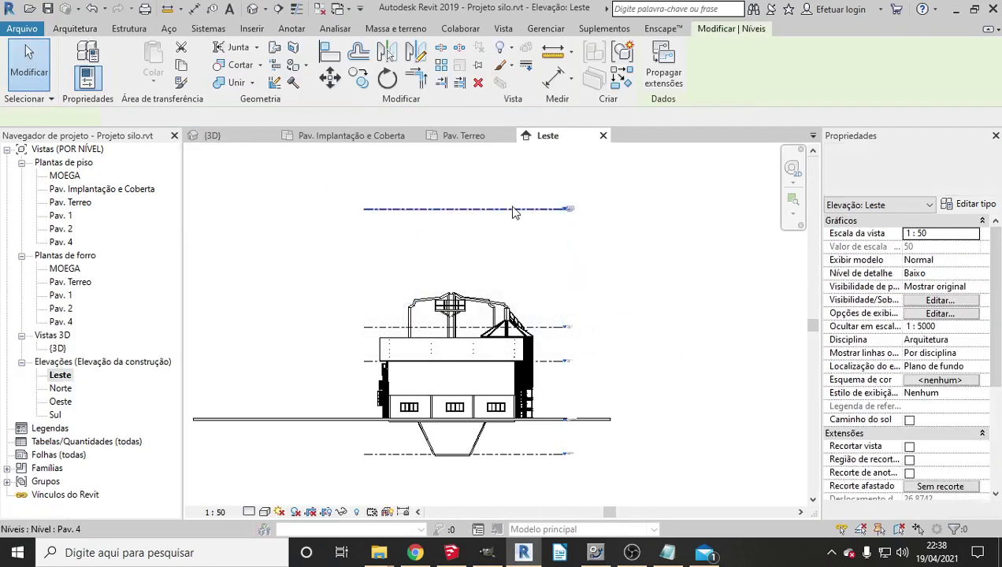
pyautogui.click(513, 210)
pyautogui.press('Delete')
pyautogui.click(566, 329)
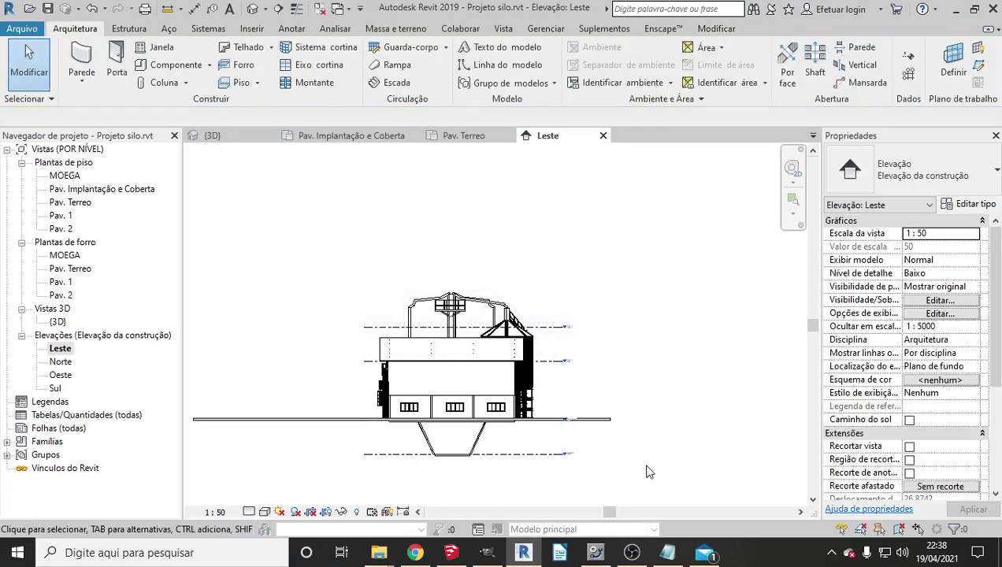
# Set the Leste elevation to Fine detail level with the Consistent Colors visual style.
pyautogui.press('z')
pyautogui.press('f')
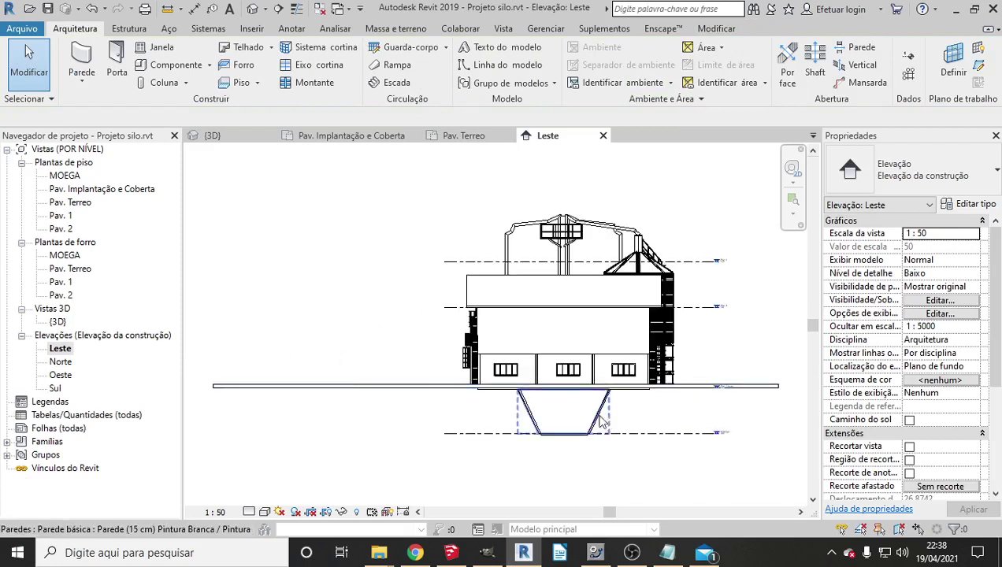
pyautogui.click(248, 512)
pyautogui.click(258, 501)
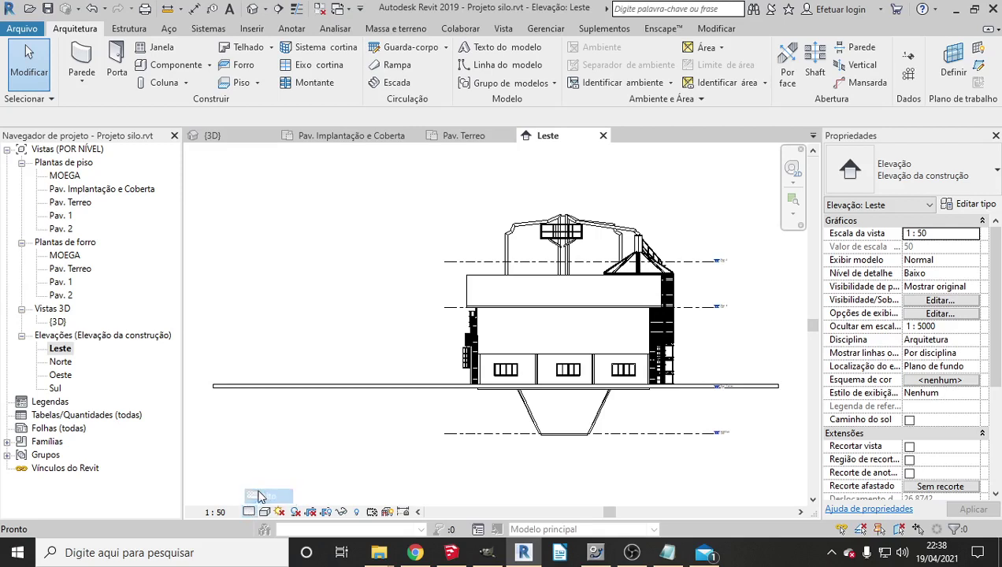
pyautogui.click(264, 512)
pyautogui.click(303, 478)
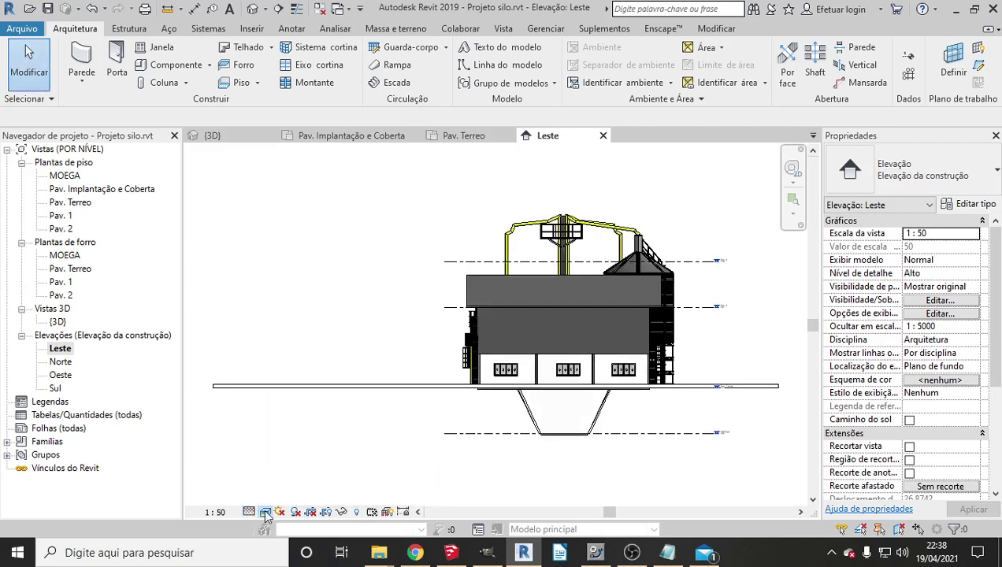
pyautogui.click(265, 512)
pyautogui.click(282, 468)
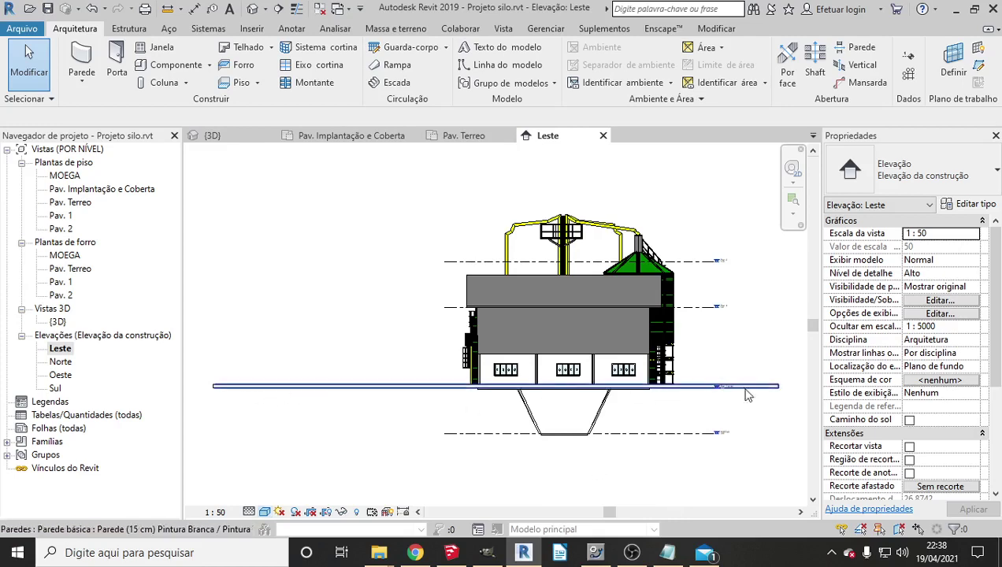
# Switch the Norte, Oeste and Sul elevations to the Consistent Colors visual style.
pyautogui.doubleClick(63, 363)
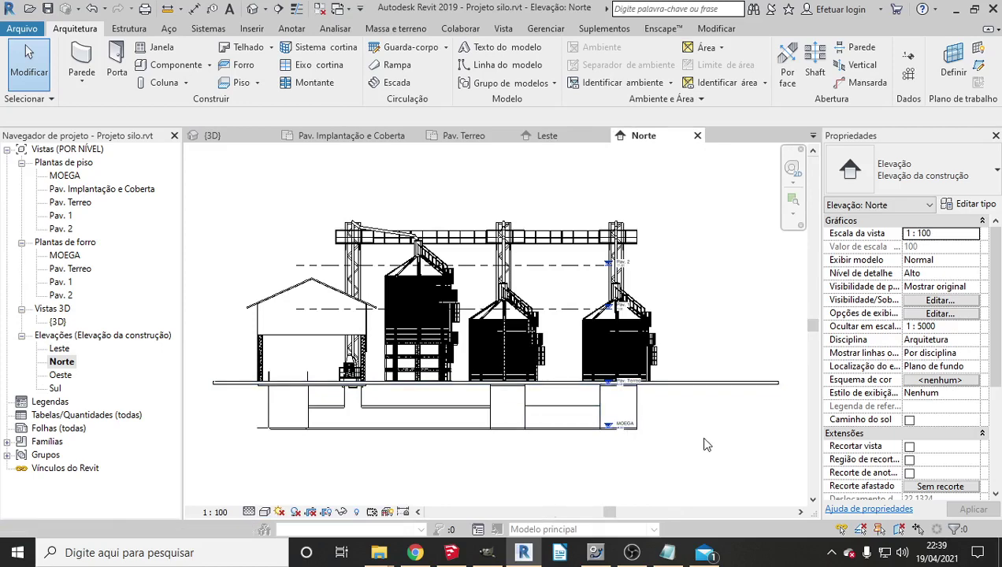
pyautogui.click(265, 511)
pyautogui.click(331, 465)
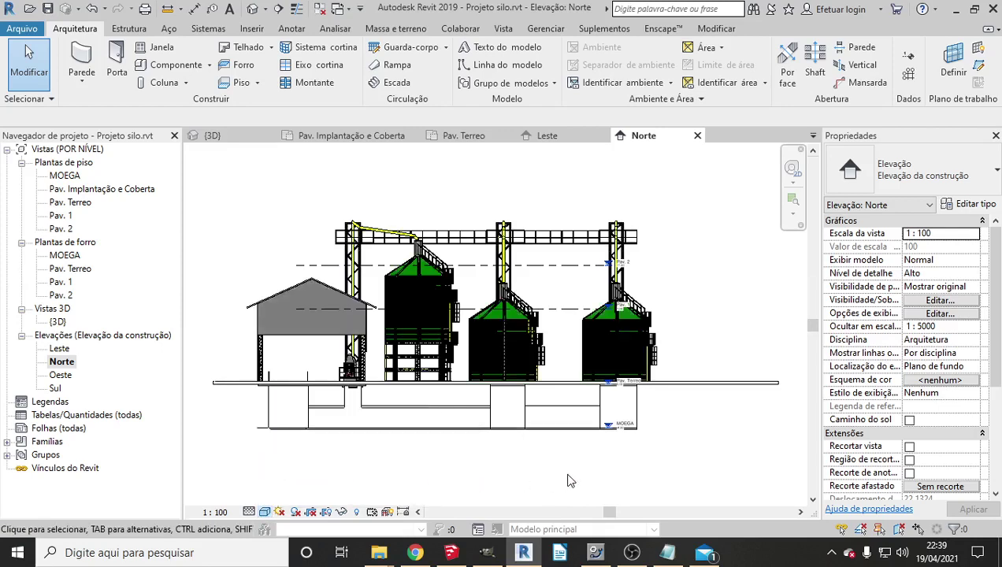
pyautogui.doubleClick(60, 376)
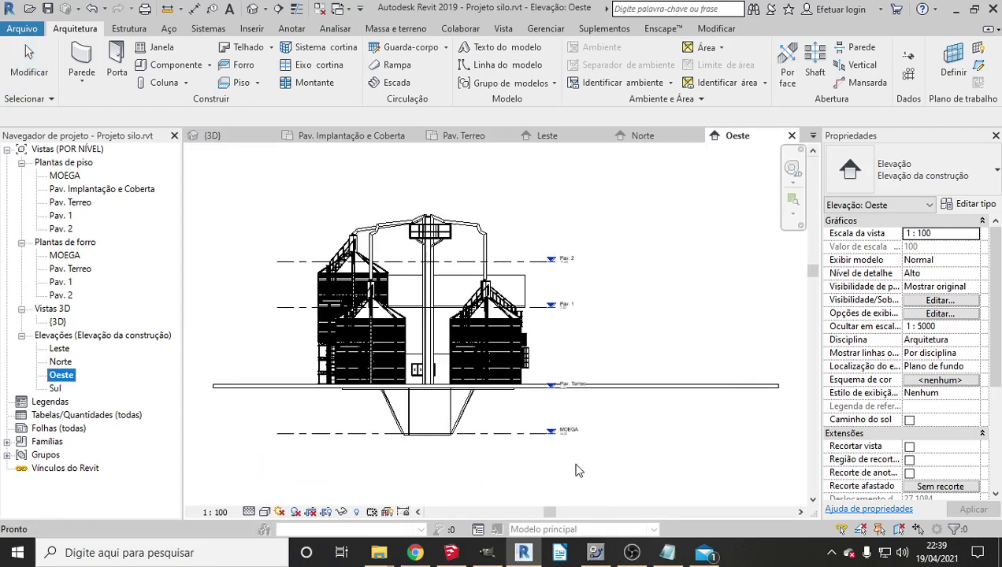
pyautogui.click(264, 512)
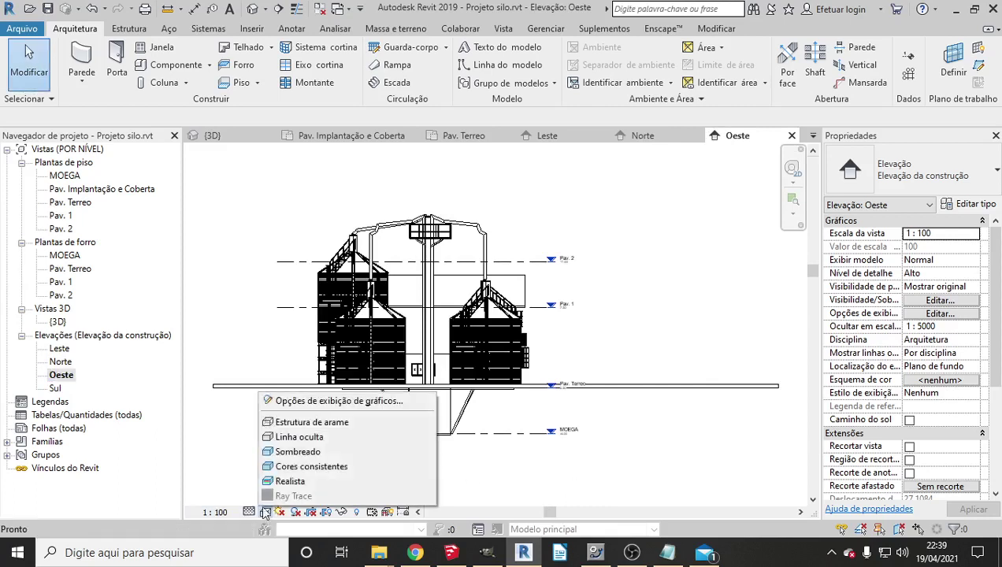
pyautogui.click(278, 468)
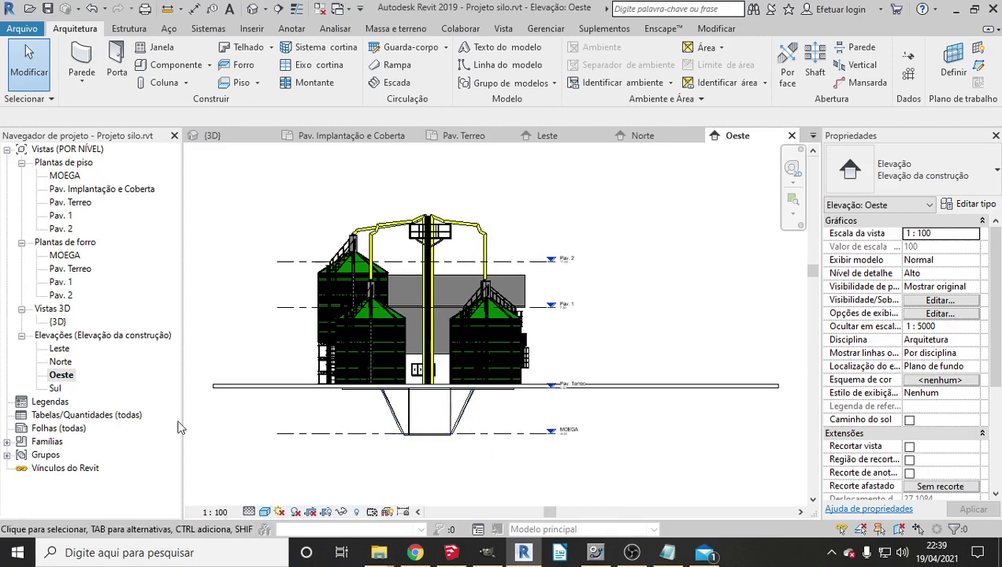
pyautogui.doubleClick(56, 389)
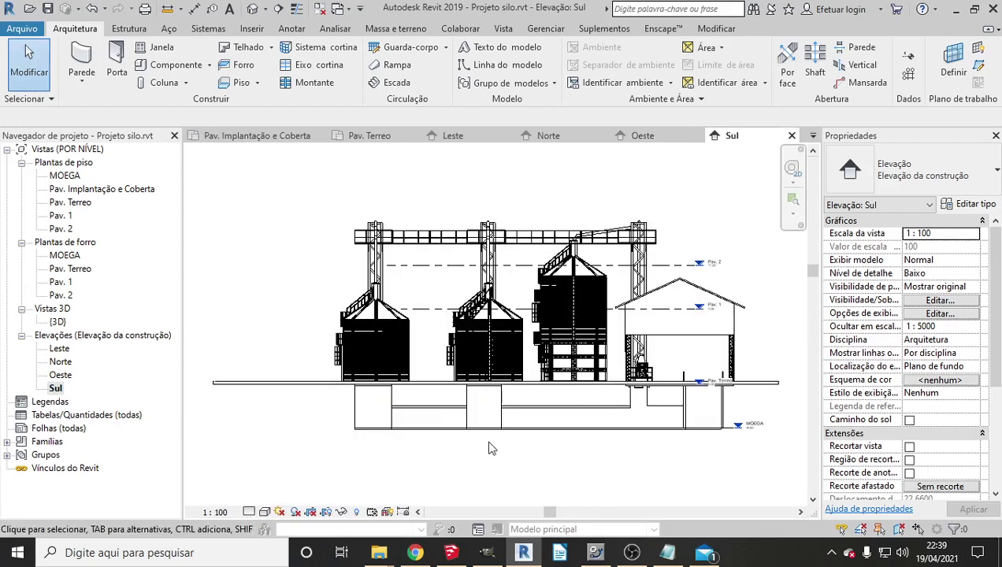
pyautogui.click(264, 512)
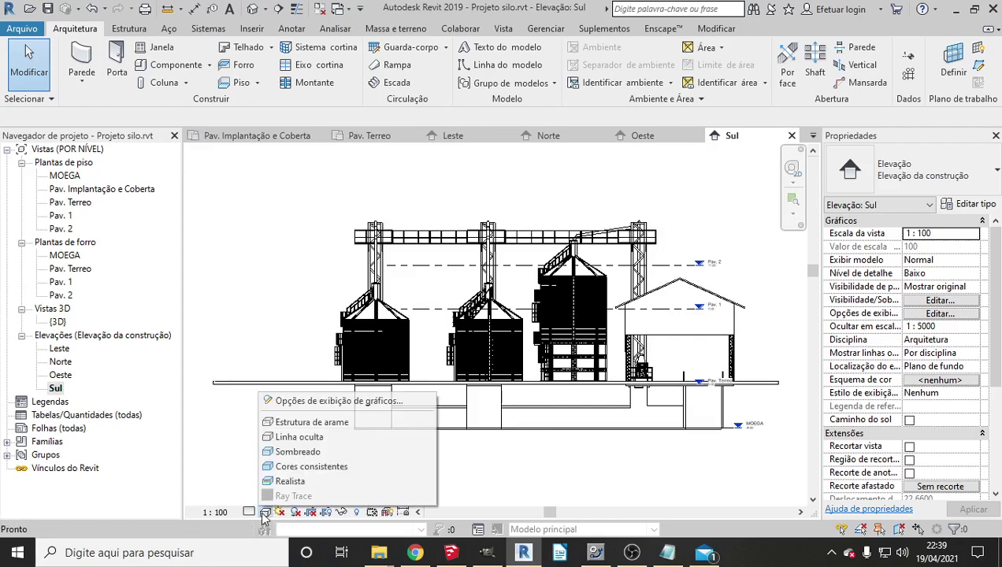
pyautogui.click(296, 466)
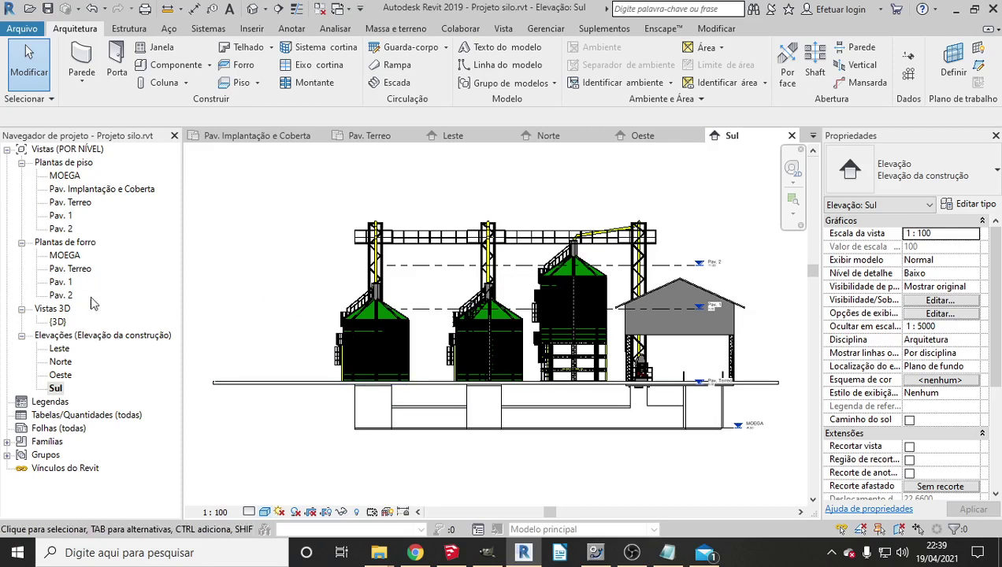
# Place a Truck_805 in the shed's loading bay on the Pav. Terreo plan.
pyautogui.doubleClick(83, 204)
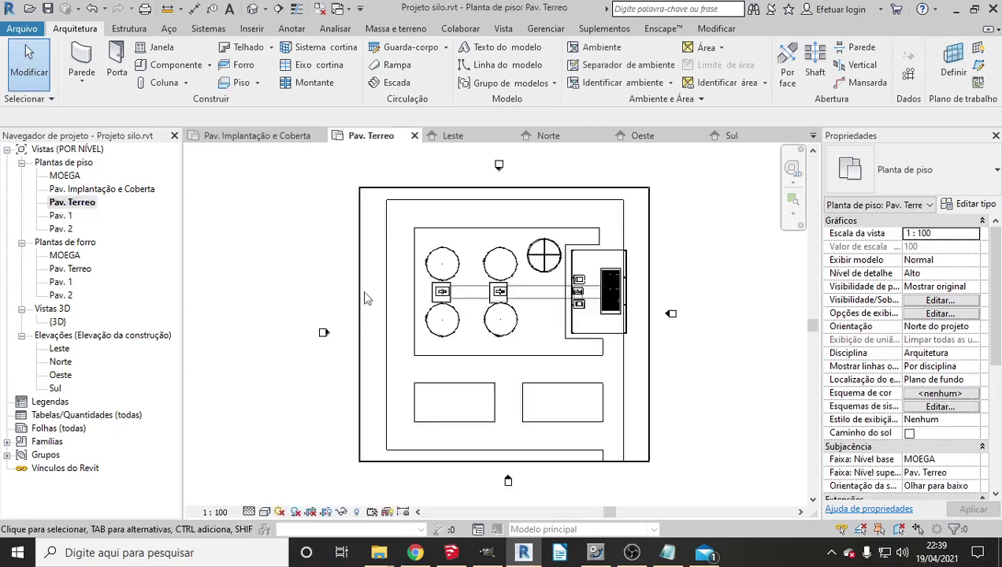
pyautogui.click(169, 65)
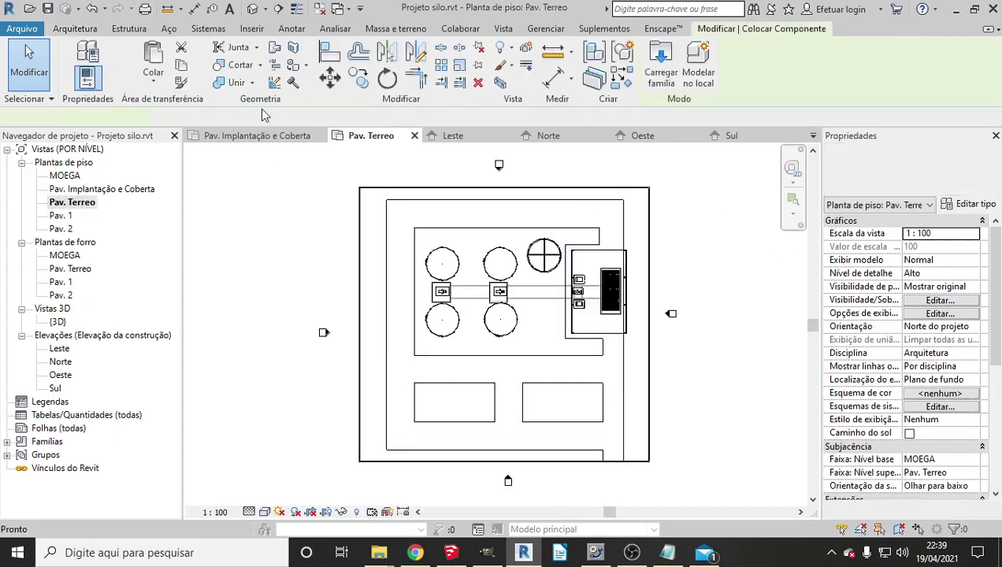
pyautogui.scroll(3, 630, 301)
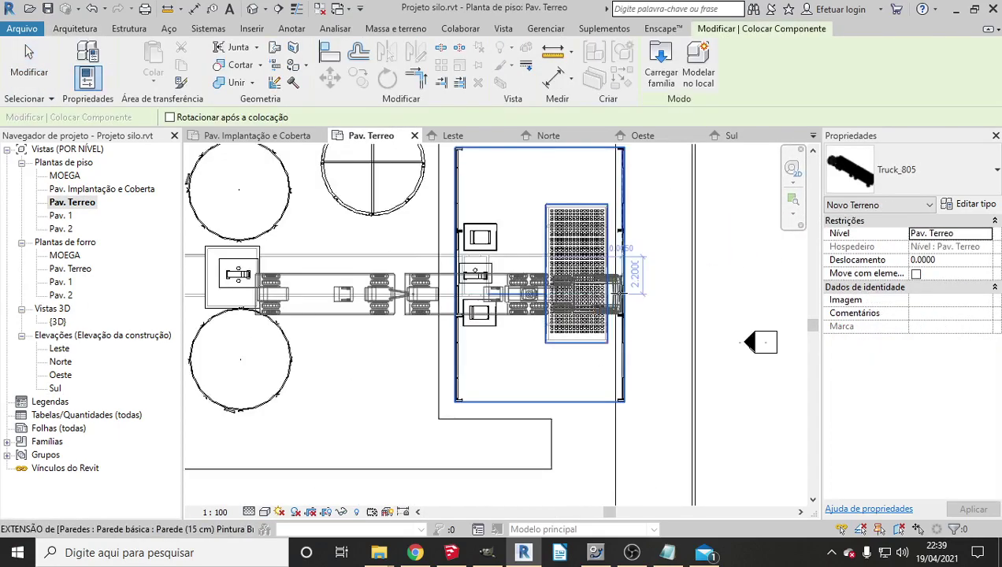
pyautogui.scroll(3, 614, 291)
pyautogui.scroll(-3, 589, 274)
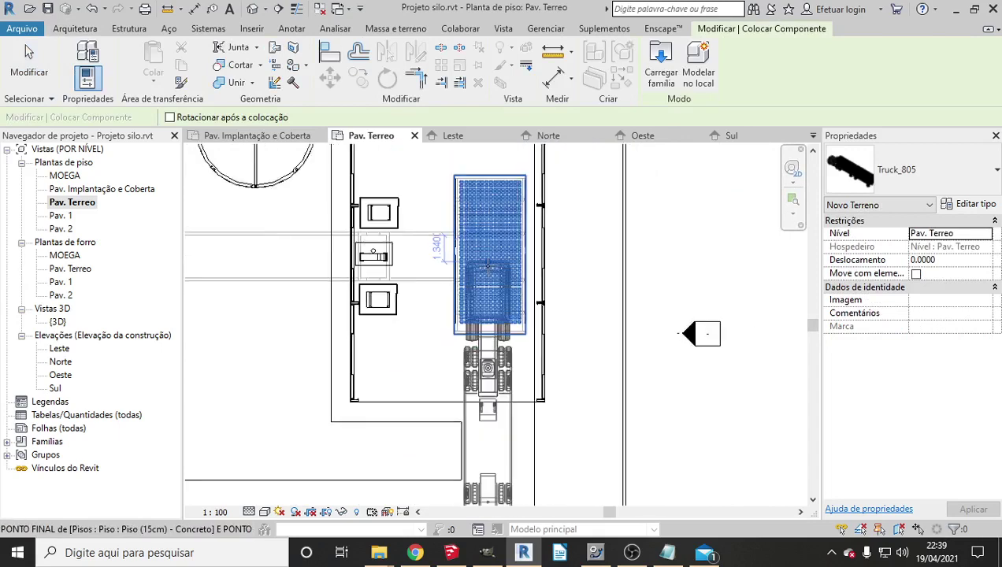
pyautogui.scroll(-2, 488, 236)
pyautogui.scroll(-2, 492, 169)
pyautogui.scroll(-1, 495, 164)
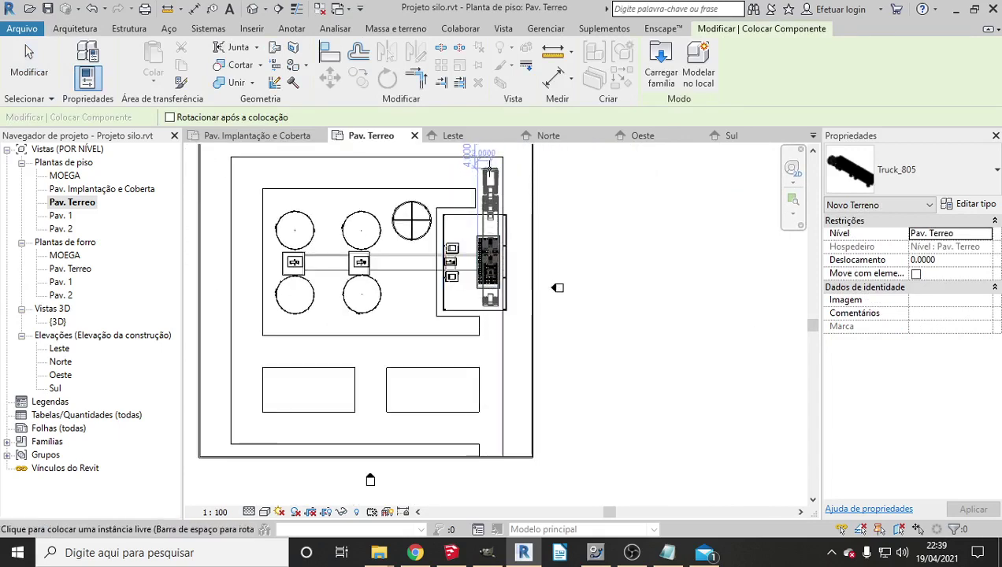
pyautogui.scroll(1, 490, 170)
pyautogui.scroll(1, 504, 220)
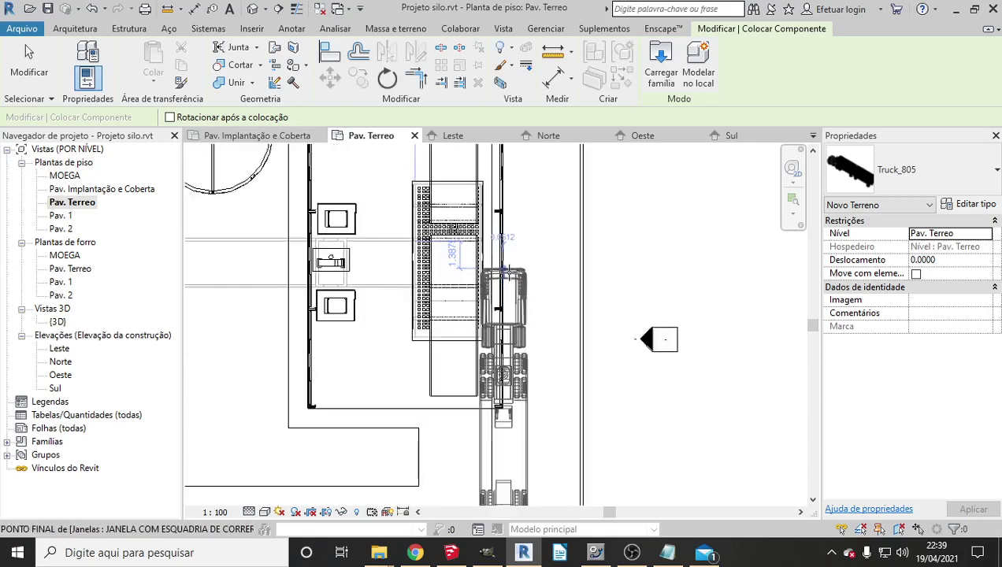
pyautogui.scroll(2, 544, 283)
pyautogui.press('Escape')
pyautogui.press('Escape')
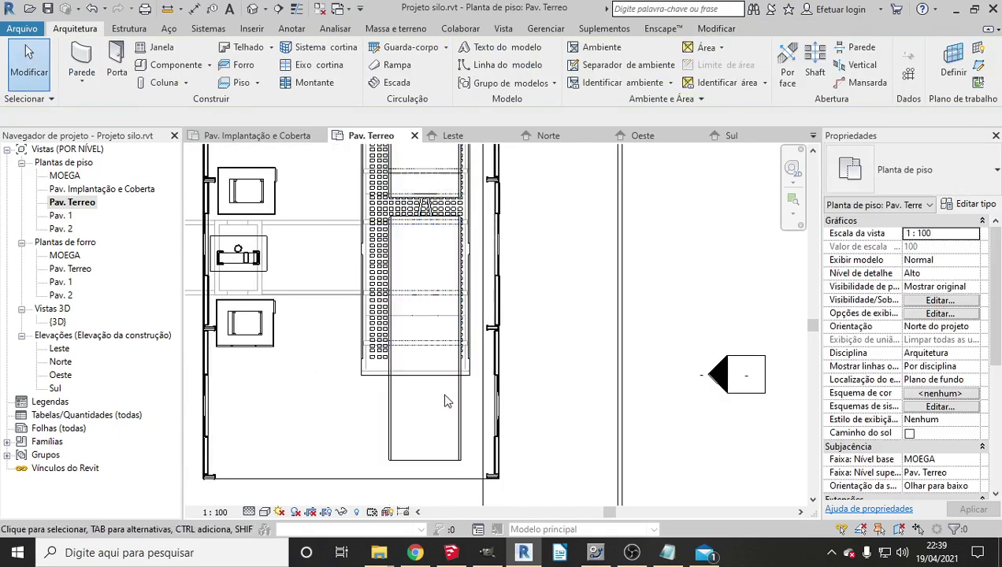
# Select the placed Truck_805 in the plan.
pyautogui.click(457, 405)
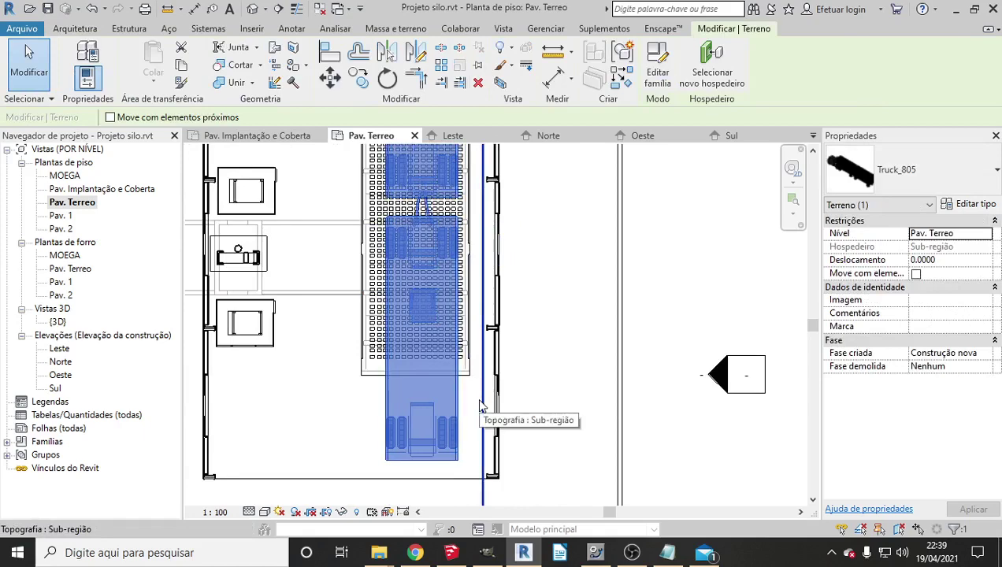
pyautogui.scroll(-2, 577, 370)
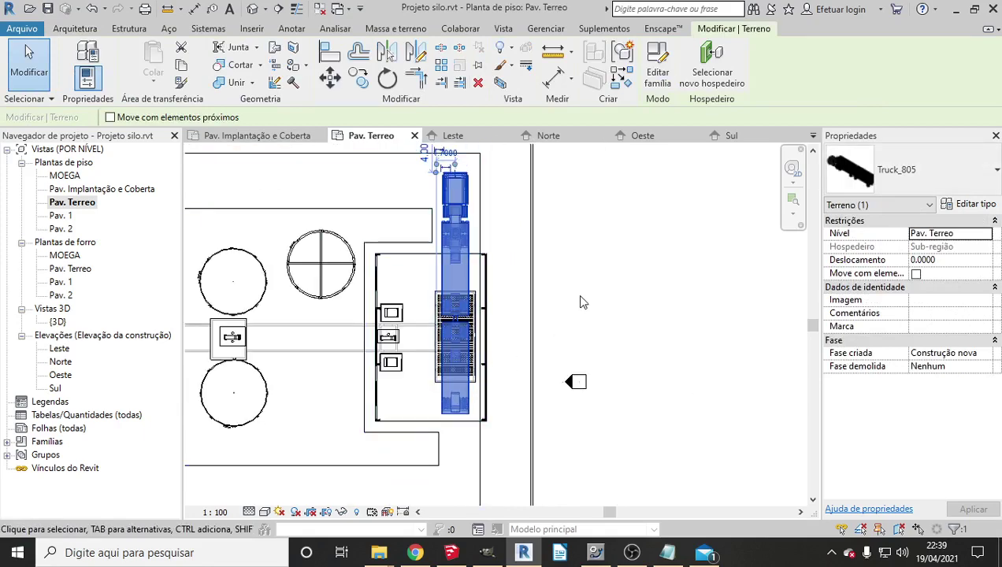
pyautogui.press('Escape')
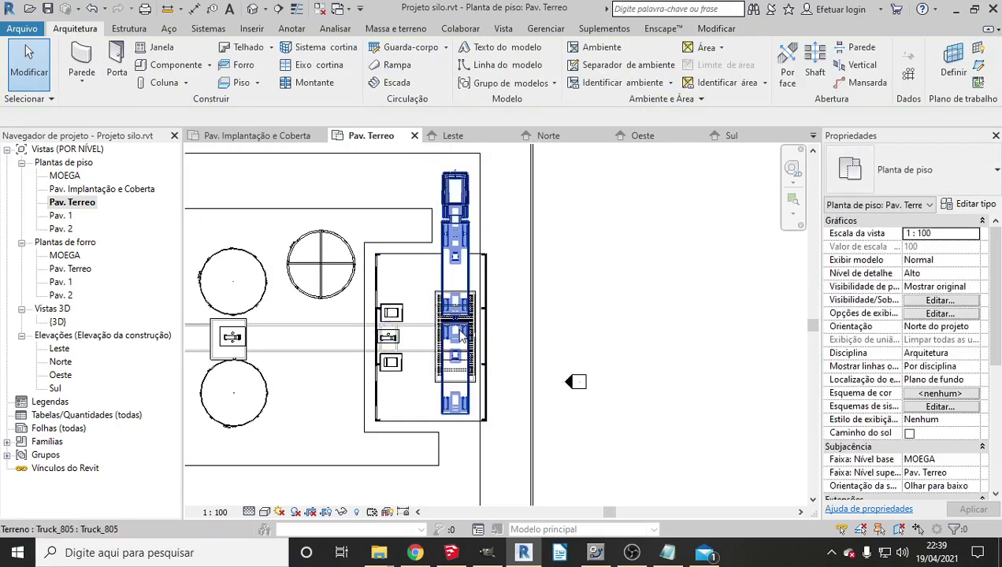
pyautogui.click(462, 347)
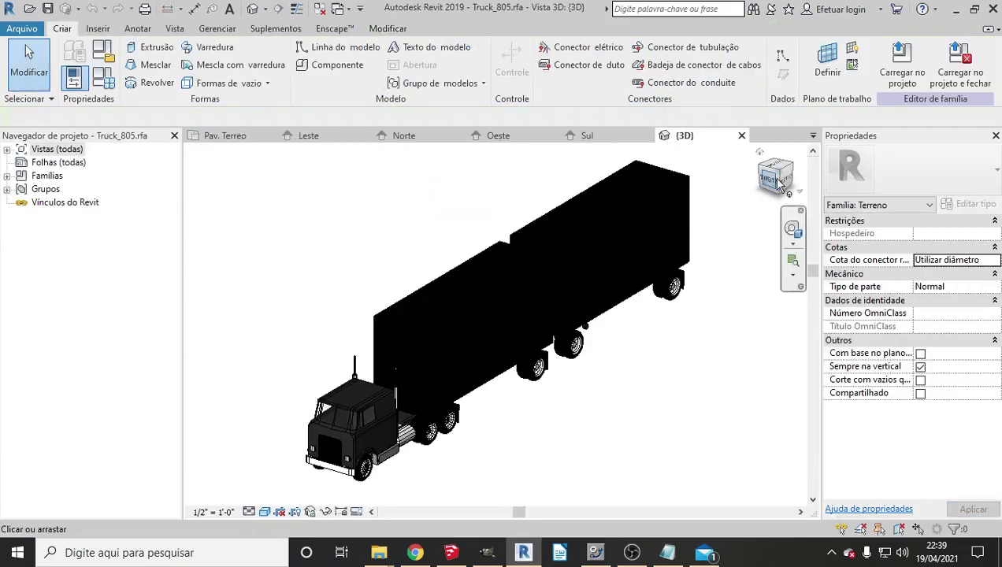
pyautogui.click(608, 219)
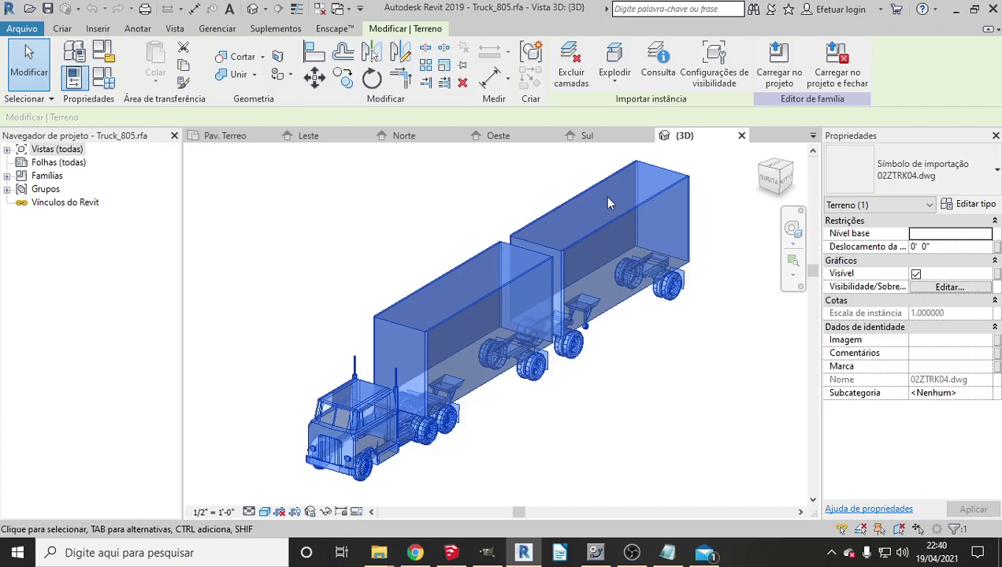
pyautogui.moveTo(776, 176)
pyautogui.click(785, 184)
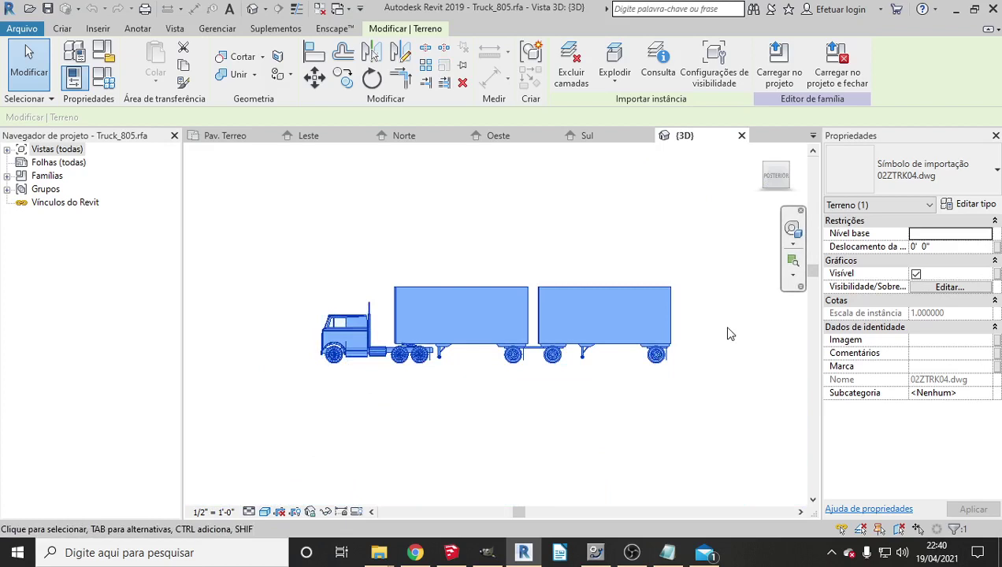
pyautogui.click(571, 67)
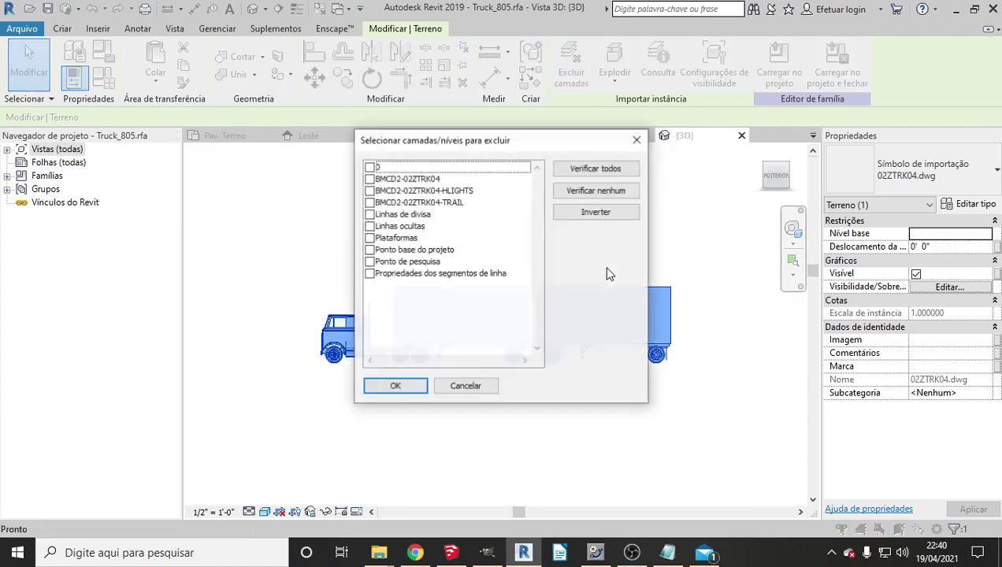
pyautogui.click(637, 141)
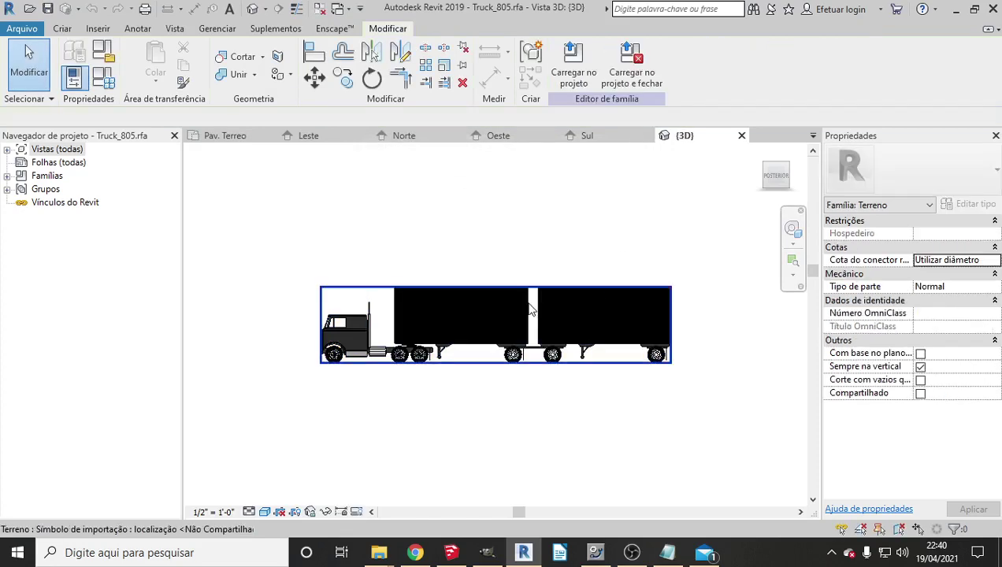
pyautogui.click(603, 303)
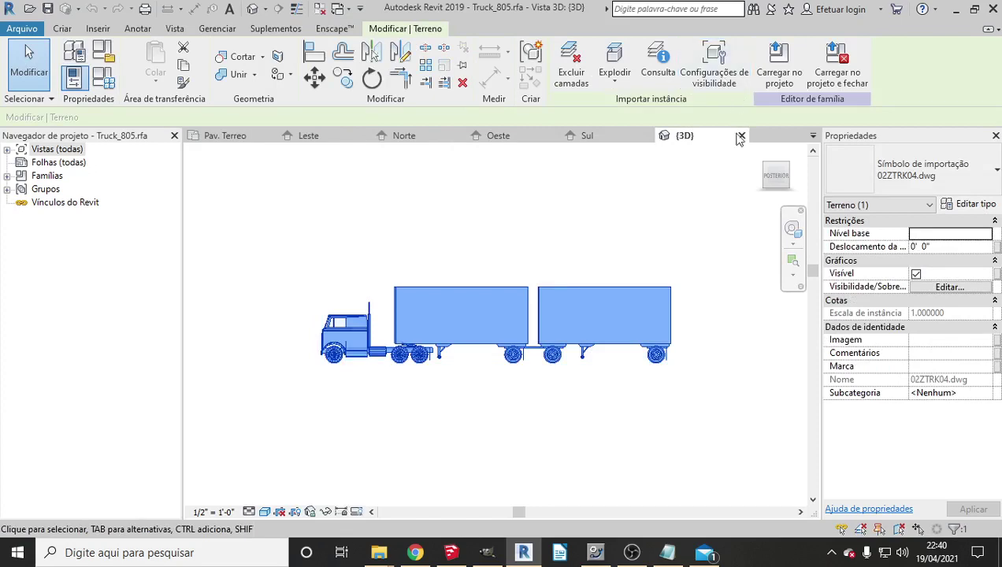
pyautogui.click(742, 135)
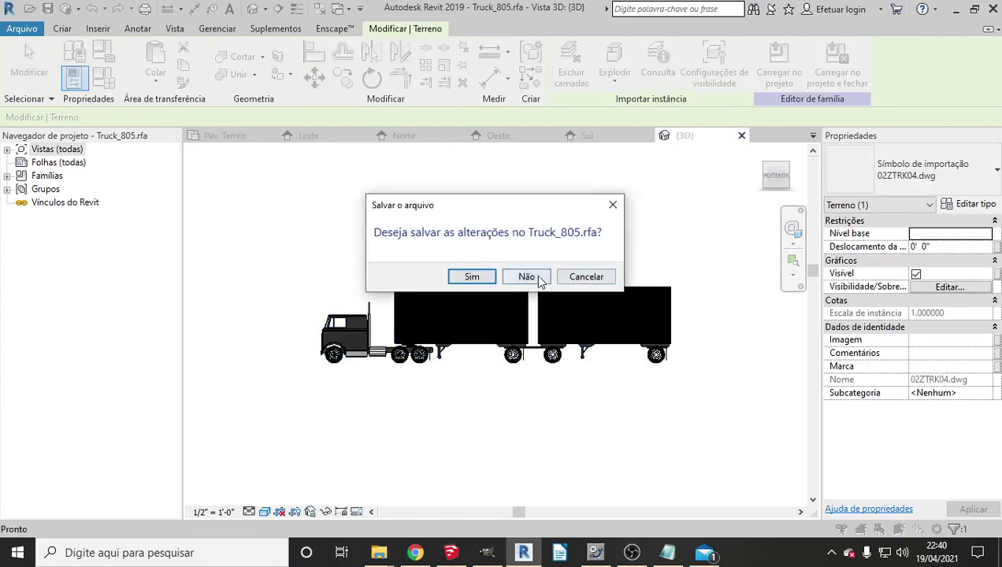
pyautogui.click(526, 277)
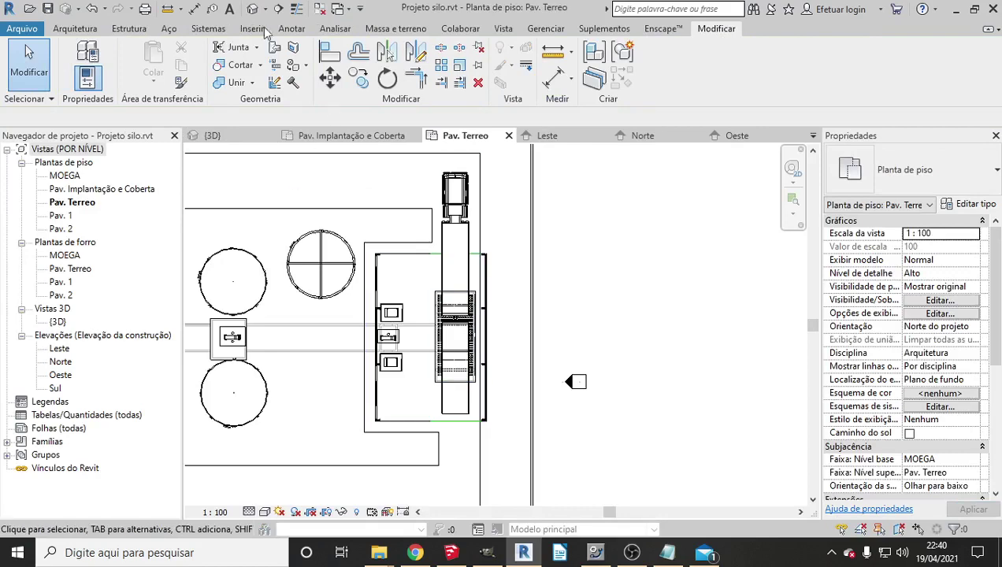
# Open the default 3D view and orbit to look down on the shed.
pyautogui.click(254, 14)
pyautogui.scroll(4, 628, 326)
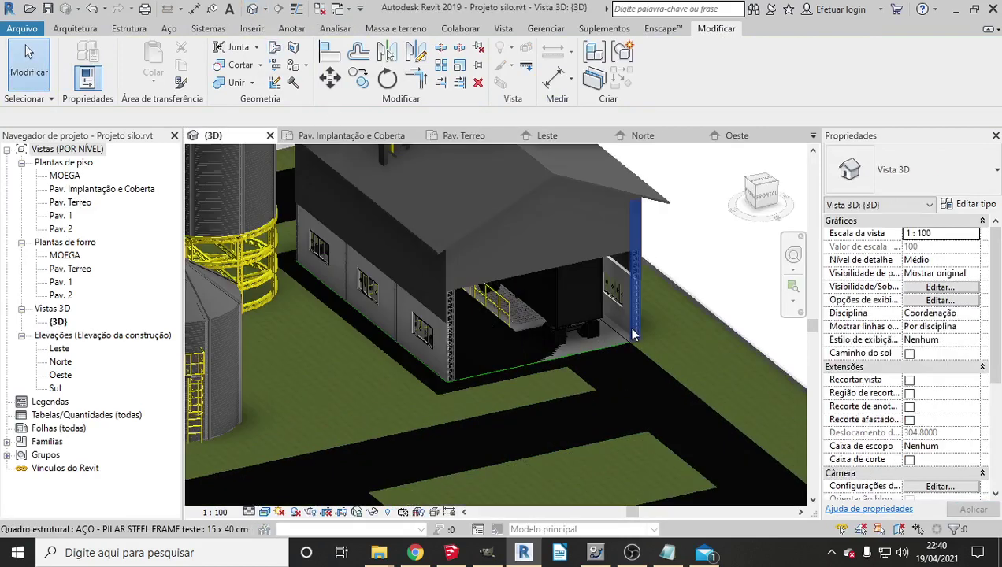
pyautogui.scroll(3, 627, 325)
pyautogui.scroll(-3, 619, 333)
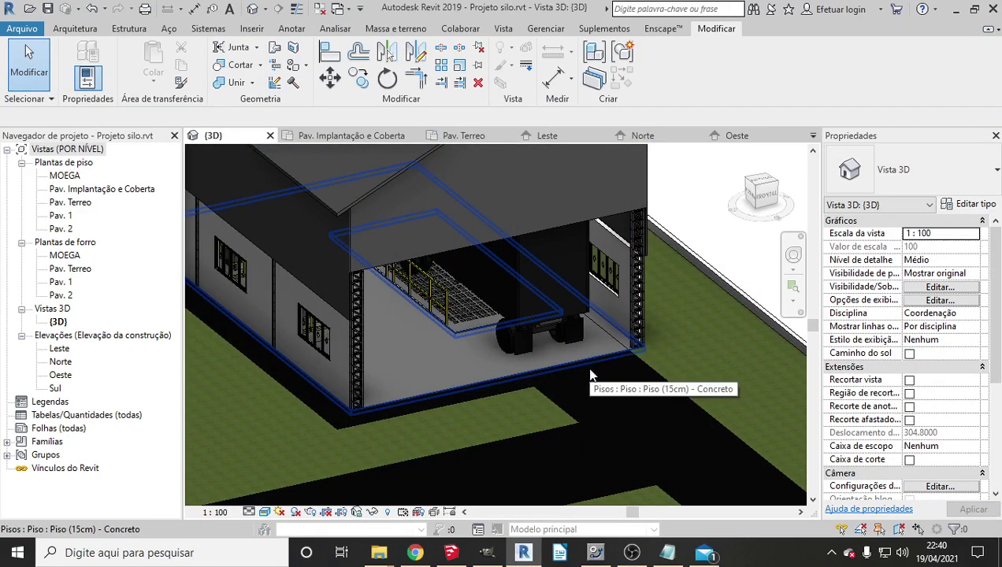
pyautogui.keyDown('shift'); pyautogui.moveTo(596, 338); pyautogui.dragTo(485, 209, button='middle'); pyautogui.keyUp('shift')
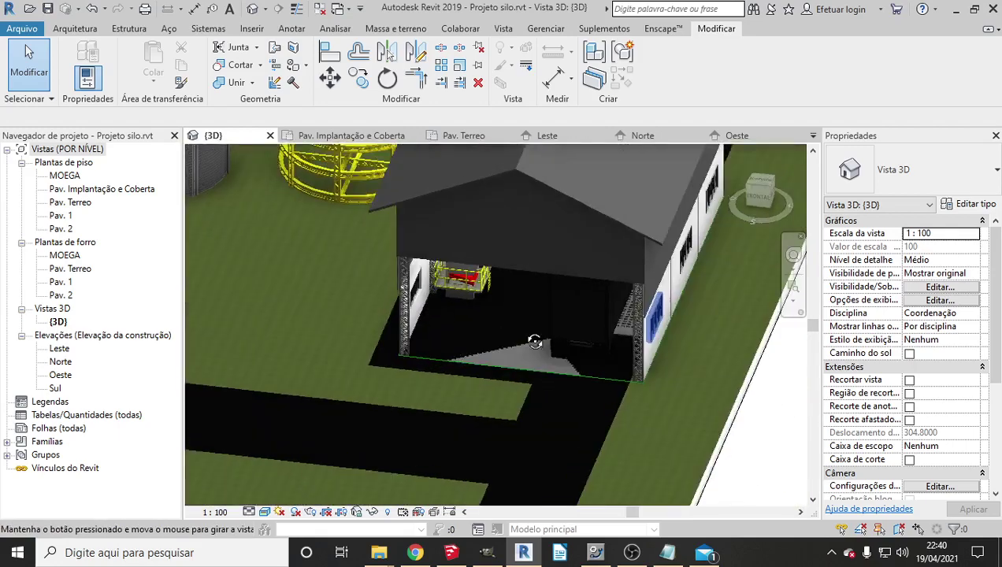
pyautogui.keyDown('shift'); pyautogui.moveTo(485, 210); pyautogui.dragTo(164, 263, button='middle'); pyautogui.keyUp('shift')
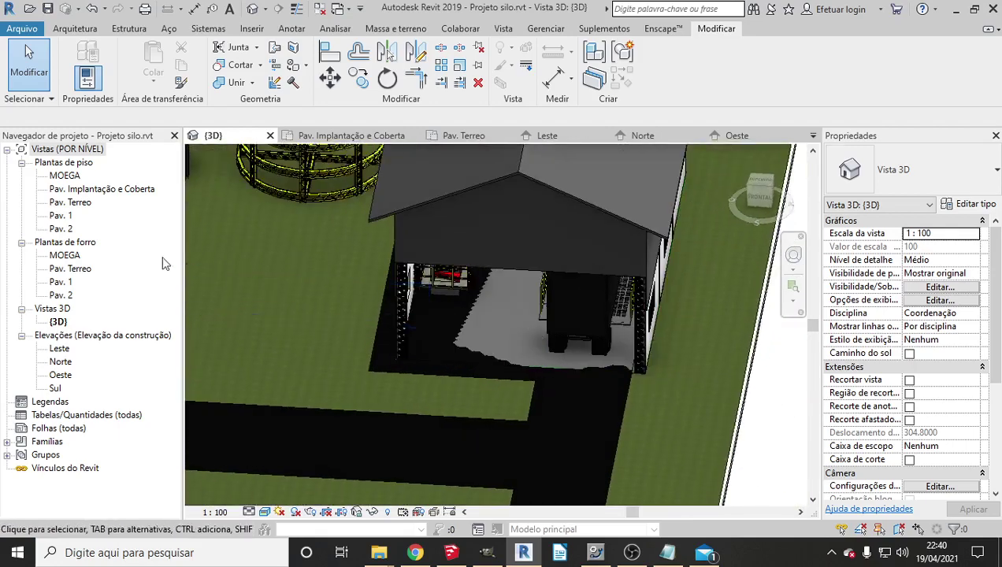
# Drag the truck farther south in the Pav. Terreo plan.
pyautogui.doubleClick(81, 204)
pyautogui.click(461, 221)
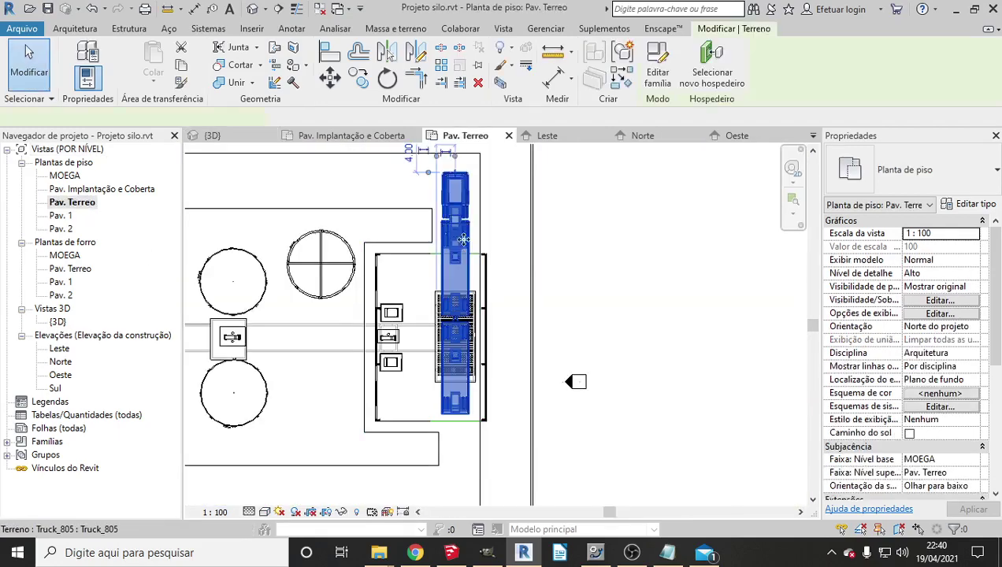
pyautogui.moveTo(462, 221); pyautogui.dragTo(463, 265)
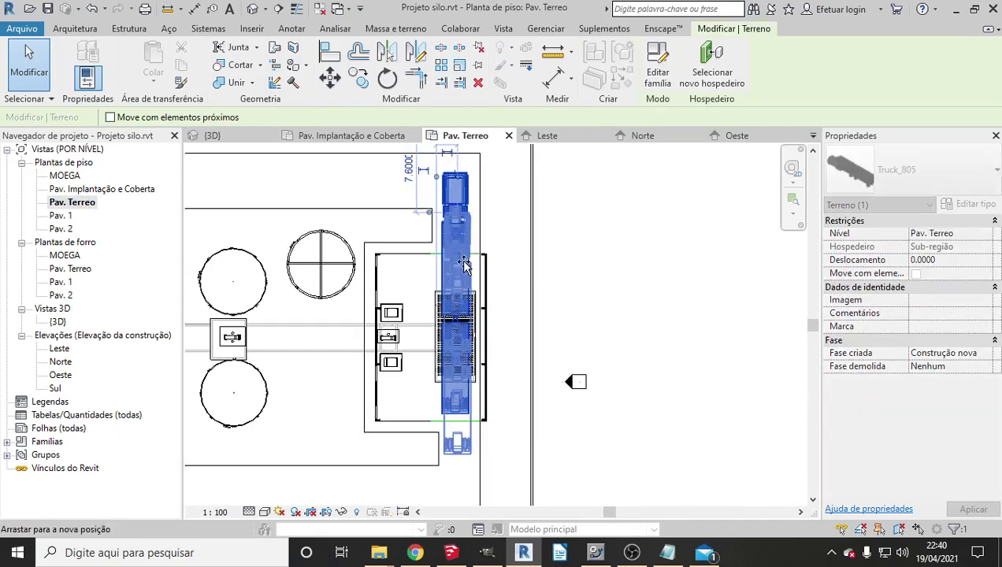
pyautogui.click(621, 264)
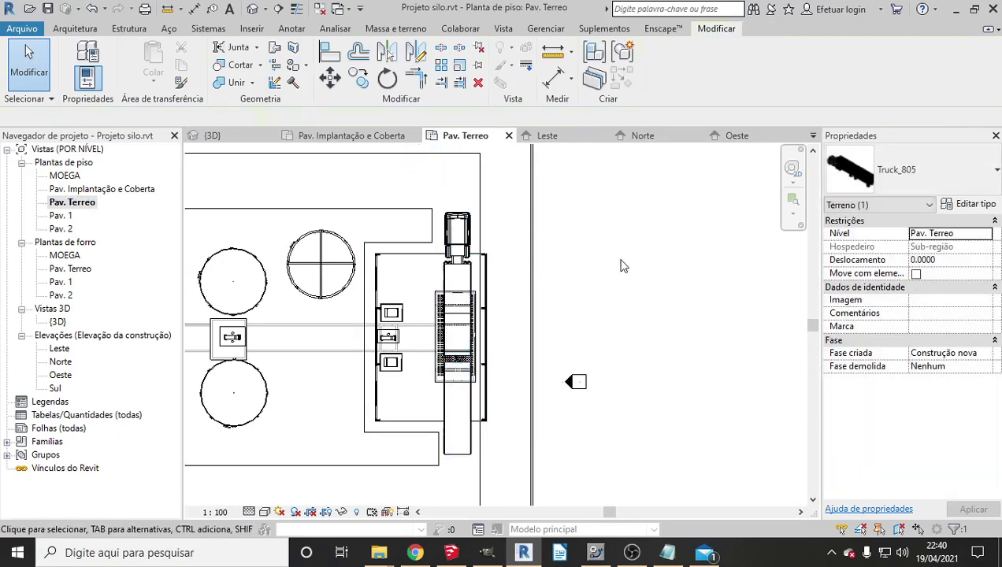
# Orbit the 3D view to an oblique angle and select the TELHA LATERAL wall.
pyautogui.click(252, 9)
pyautogui.keyDown('shift'); pyautogui.moveTo(567, 292); pyautogui.dragTo(666, 282, button='middle'); pyautogui.keyUp('shift')
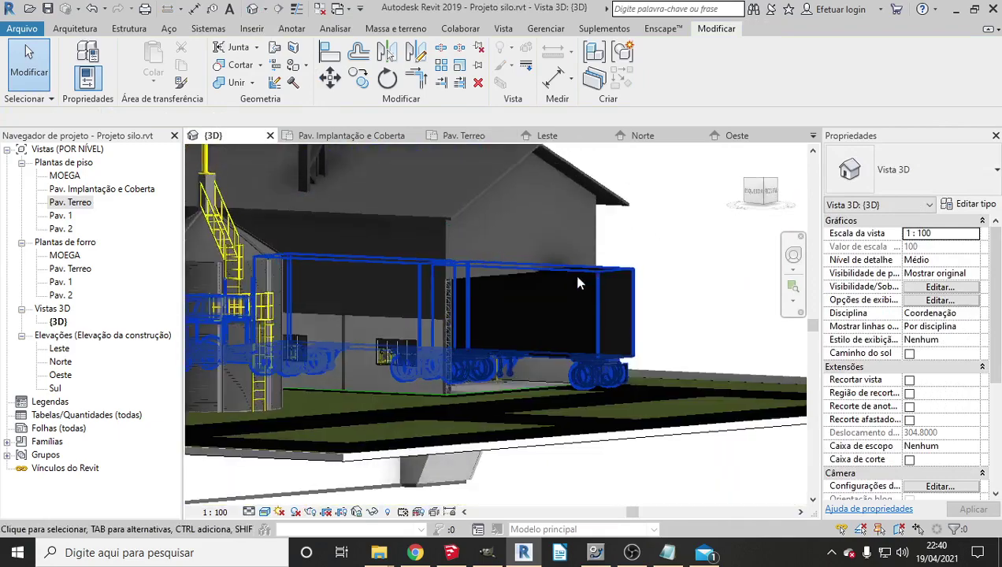
pyautogui.scroll(5, 572, 271)
pyautogui.scroll(2, 547, 264)
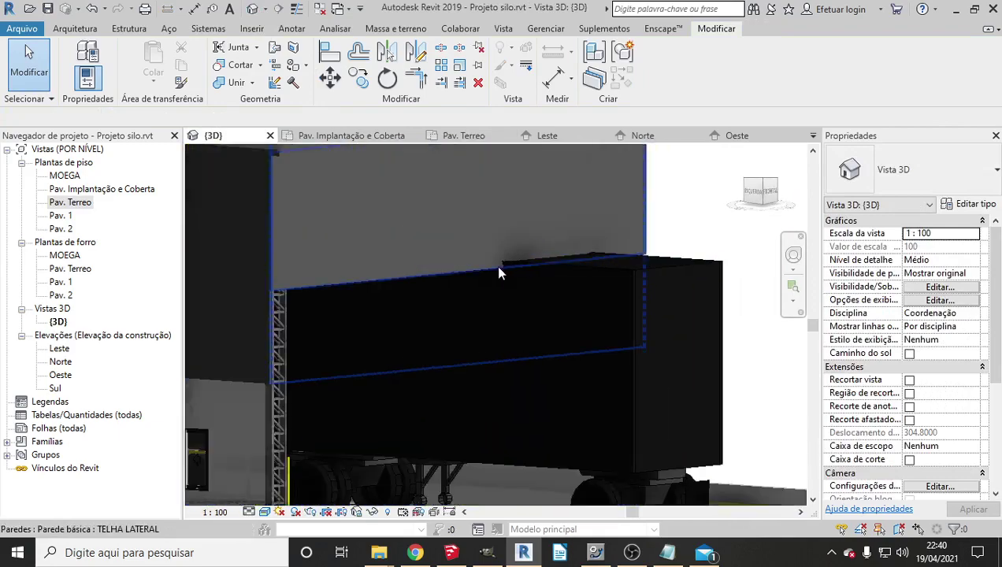
pyautogui.scroll(-4, 498, 272)
pyautogui.keyDown('shift'); pyautogui.moveTo(570, 300); pyautogui.dragTo(445, 277, button='middle'); pyautogui.keyUp('shift')
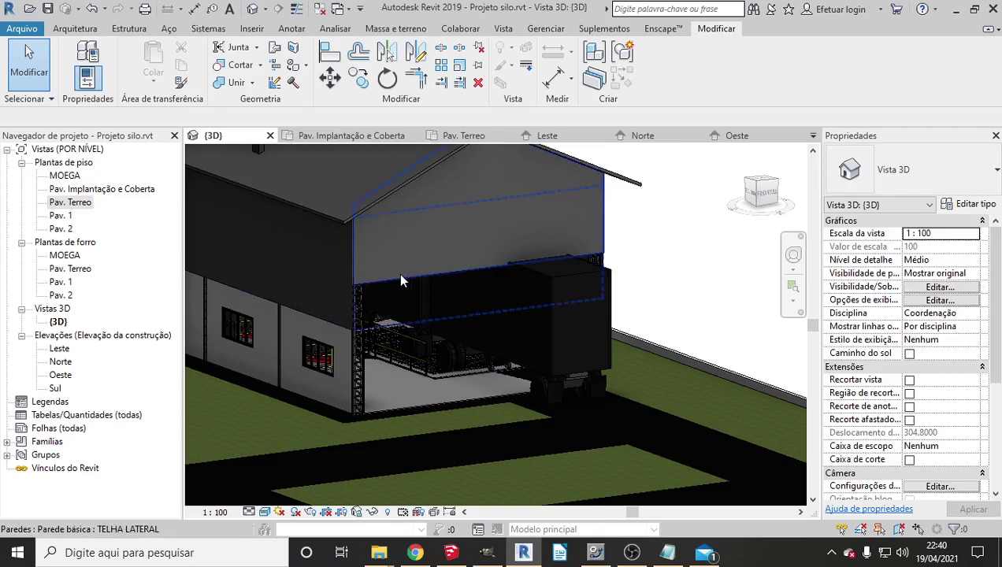
pyautogui.click(400, 277)
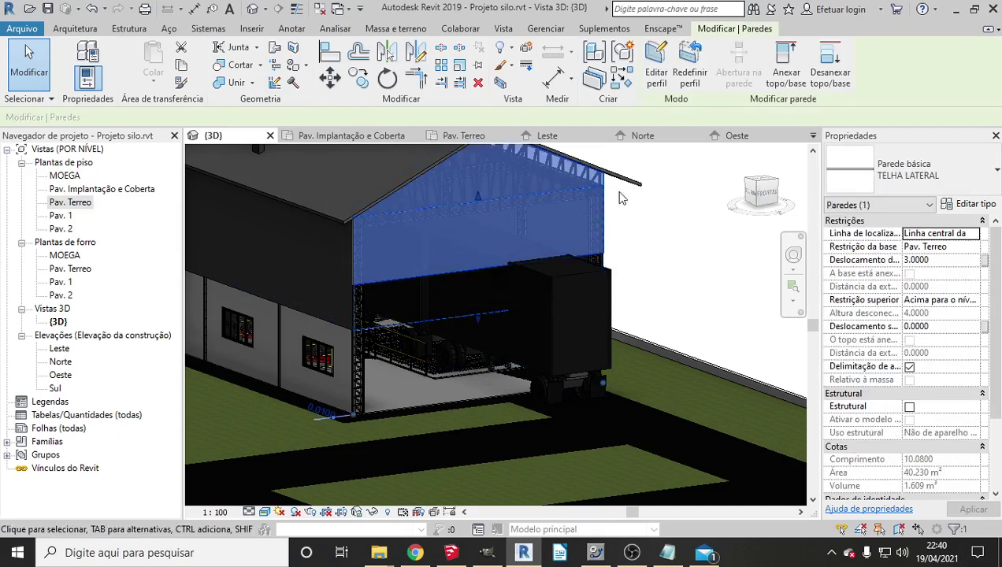
# In the front view, raise the bottom edge of the gable wall's profile and finish the edit.
pyautogui.click(657, 63)
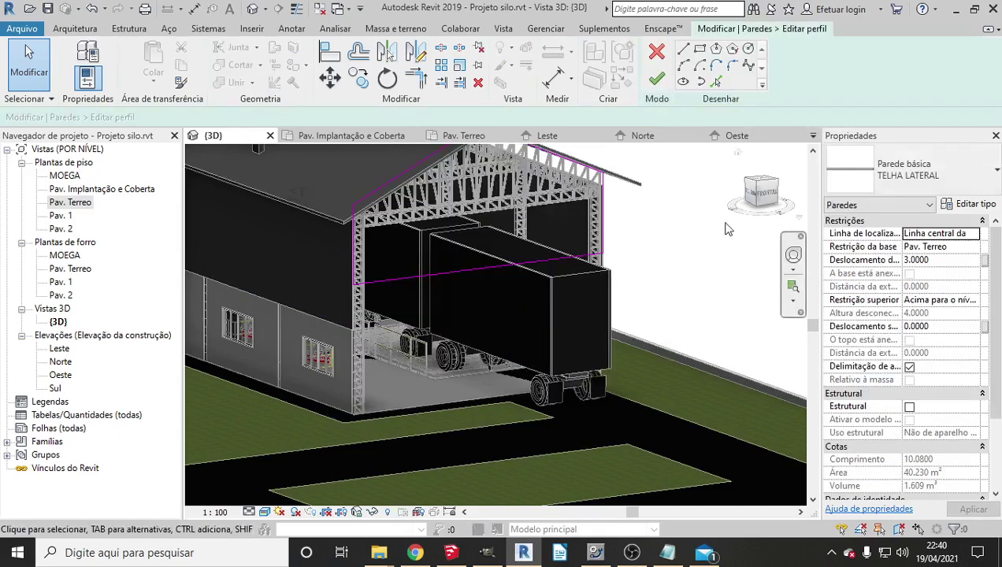
pyautogui.click(769, 197)
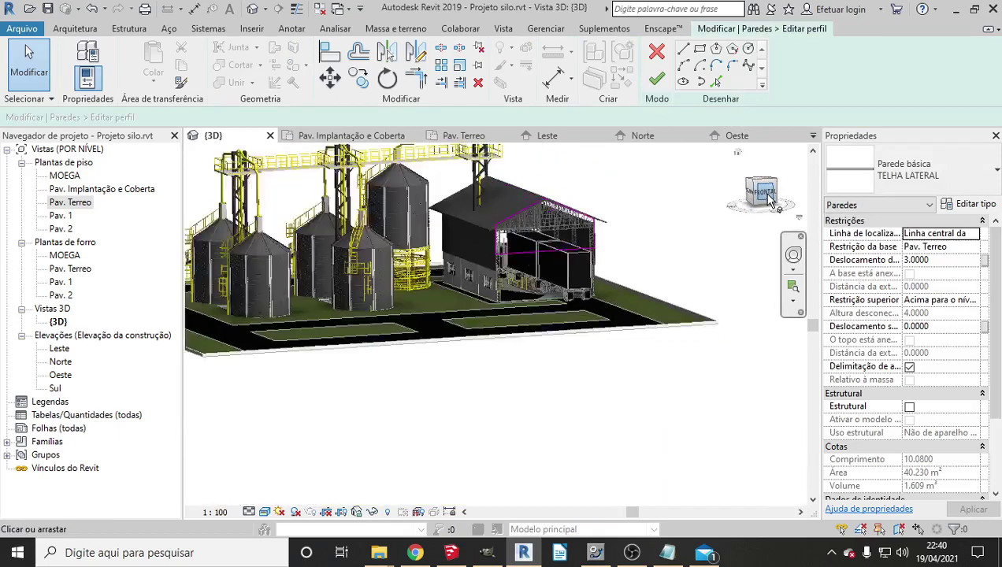
pyautogui.scroll(3, 575, 323)
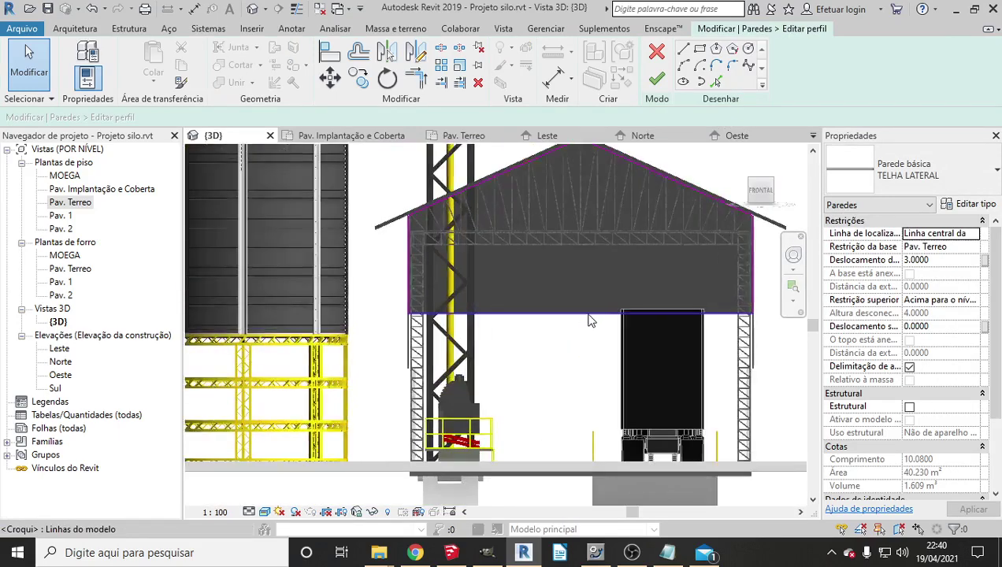
pyautogui.scroll(2, 589, 320)
pyautogui.scroll(-1, 512, 335)
pyautogui.click(533, 321)
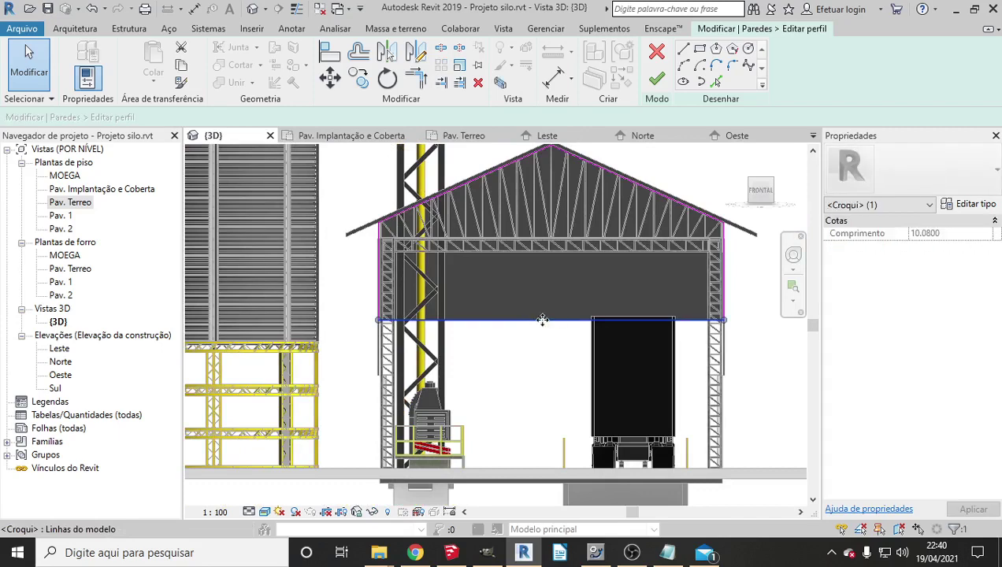
pyautogui.moveTo(557, 320); pyautogui.dragTo(557, 295)
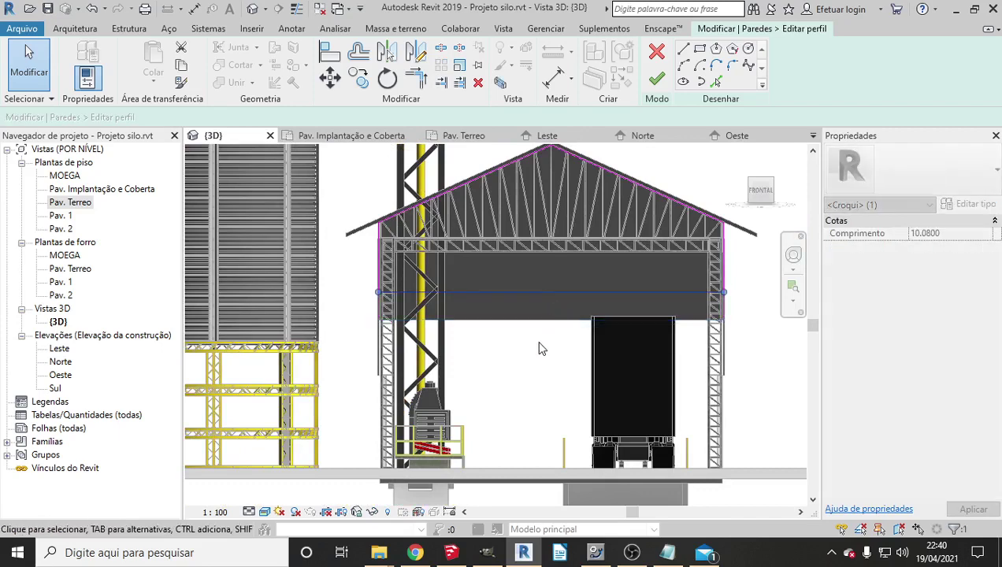
pyautogui.click(657, 78)
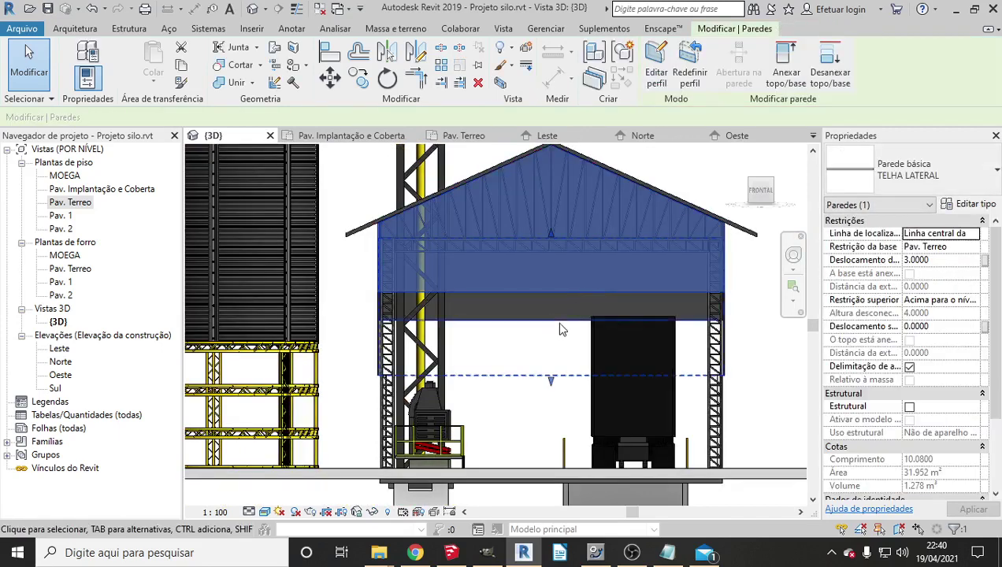
# Align the wall band's profile bottom line to the wall edge and finish the profile edit.
pyautogui.click(560, 319)
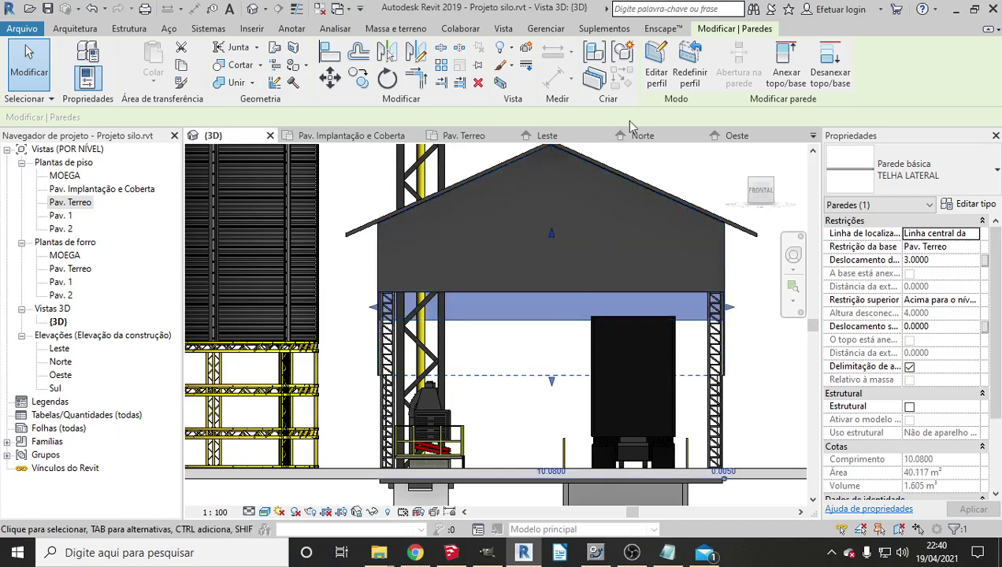
pyautogui.click(658, 72)
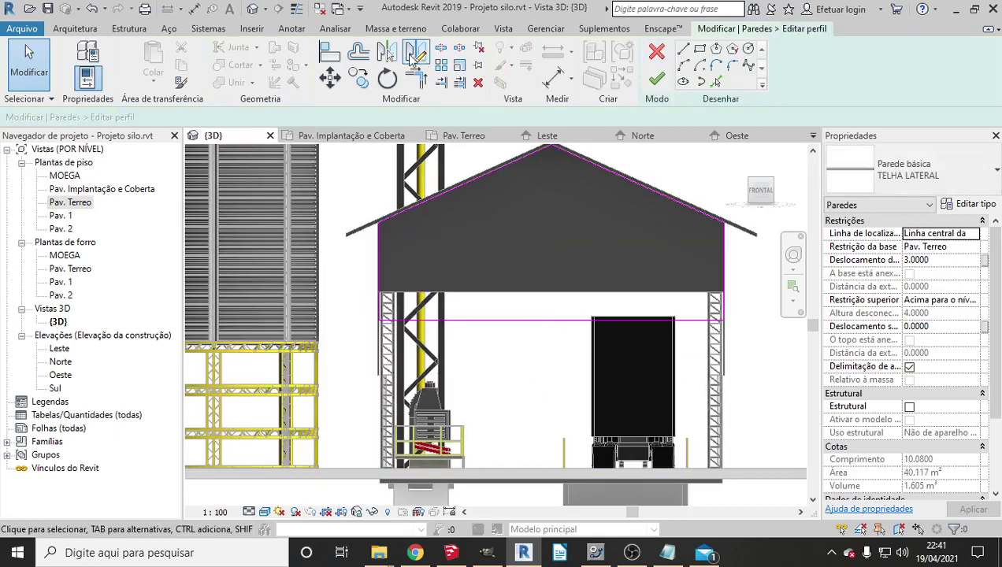
pyautogui.click(330, 54)
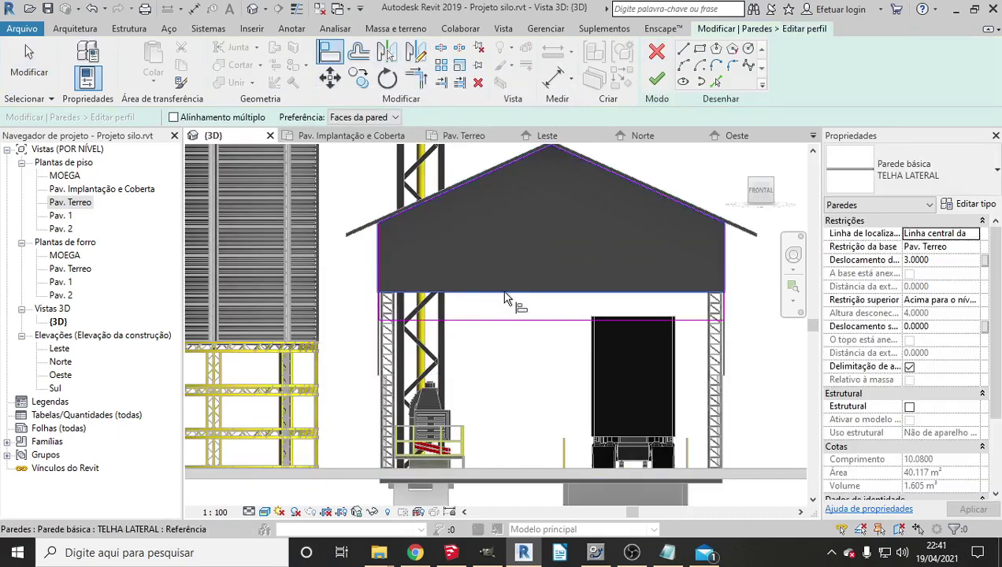
pyautogui.click(506, 311)
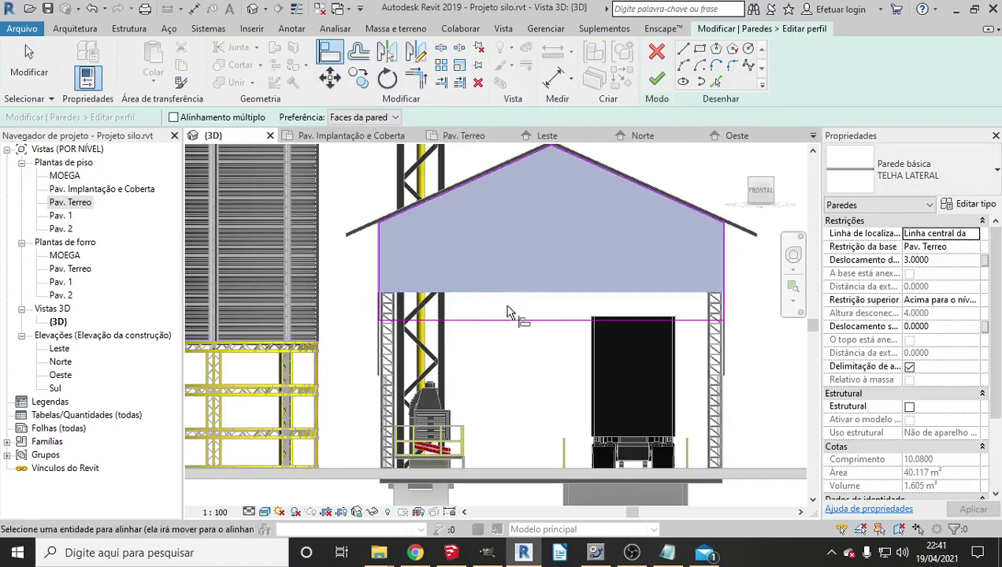
pyautogui.click(30, 63)
pyautogui.click(331, 53)
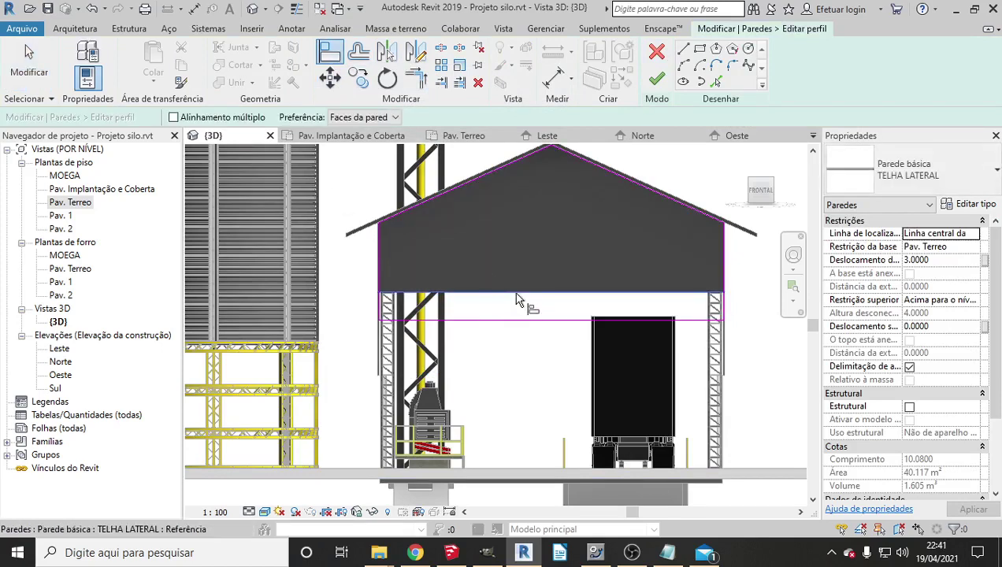
pyautogui.click(519, 296)
pyautogui.click(519, 329)
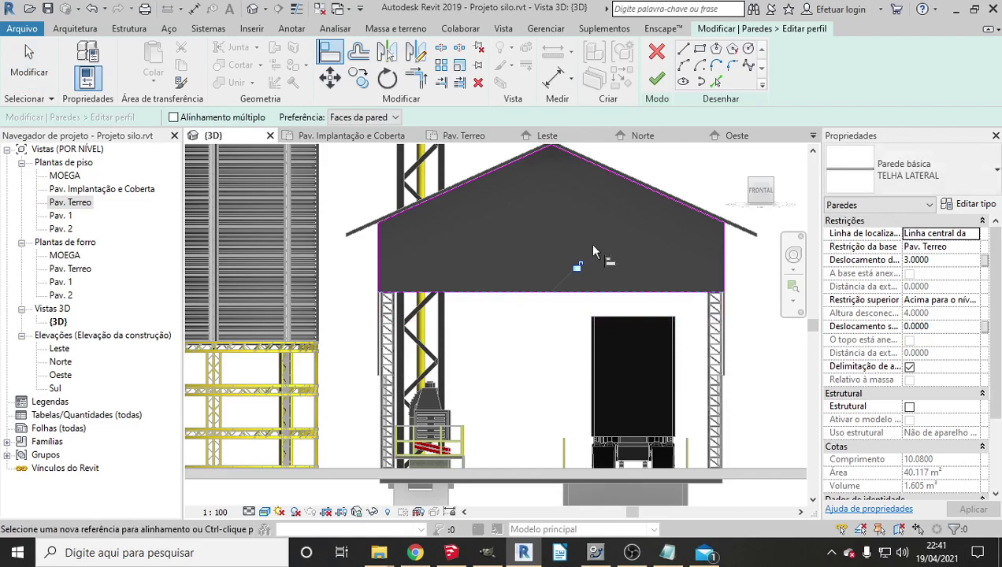
pyautogui.click(658, 82)
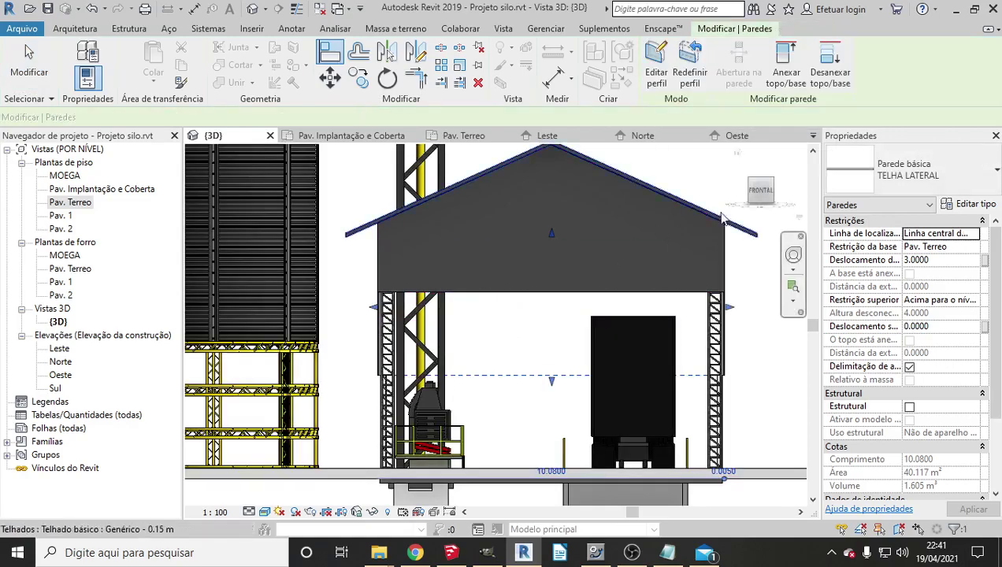
# Orbit the 3D view to see the silos and building together.
pyautogui.keyDown('shift'); pyautogui.moveTo(694, 278); pyautogui.dragTo(714, 303, button='middle'); pyautogui.keyUp('shift')
pyautogui.scroll(-3, 713, 303)
pyautogui.scroll(-3, 649, 265)
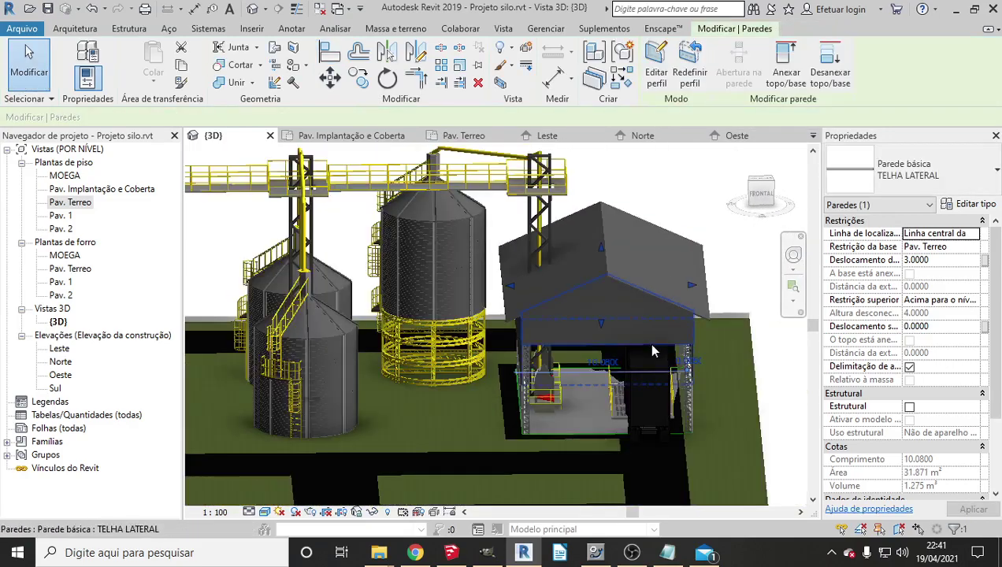
pyautogui.moveTo(648, 341)
pyautogui.keyDown('shift'); pyautogui.mouseDown(button='middle')
pyautogui.moveTo(546, 349)
pyautogui.moveTo(533, 315)
pyautogui.moveTo(624, 380)
pyautogui.mouseUp(button='middle'); pyautogui.keyUp('shift')
pyautogui.scroll(2, 619, 370)
pyautogui.scroll(2, 616, 324)
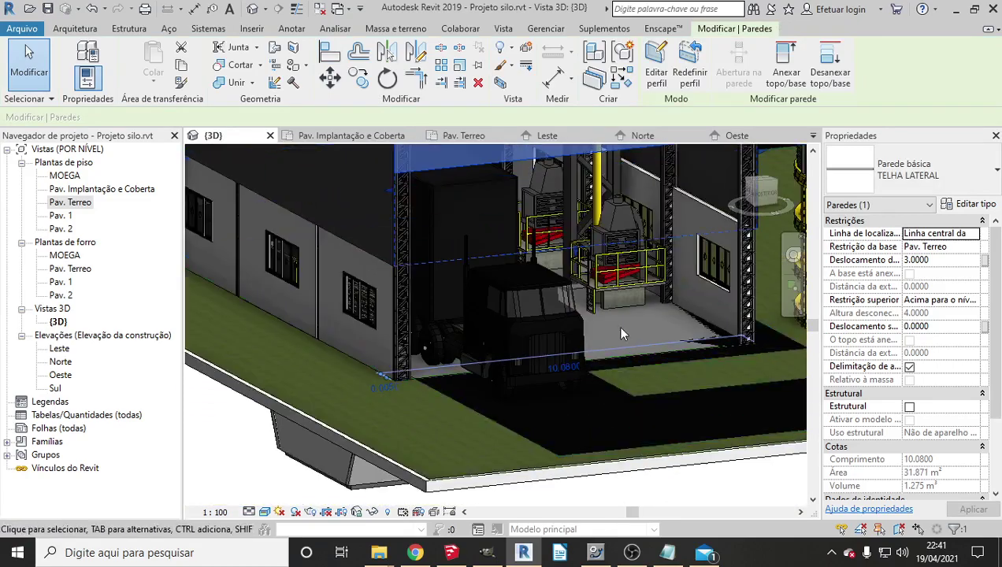
pyautogui.scroll(-5, 616, 324)
pyautogui.moveTo(596, 321)
pyautogui.keyDown('shift'); pyautogui.mouseDown(button='middle')
pyautogui.moveTo(630, 341)
pyautogui.moveTo(386, 236)
pyautogui.mouseUp(button='middle'); pyautogui.keyUp('shift')
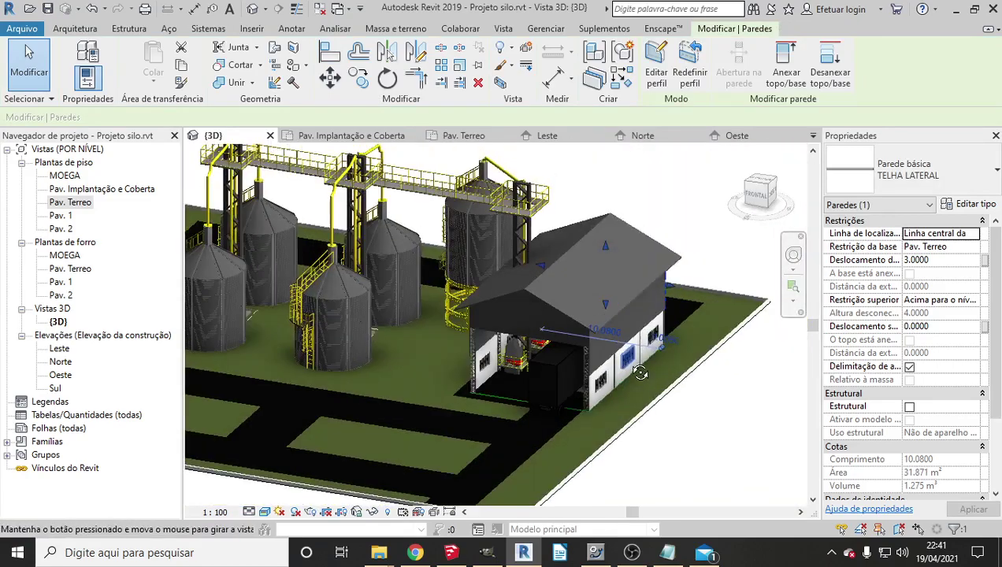
pyautogui.moveTo(379, 553)
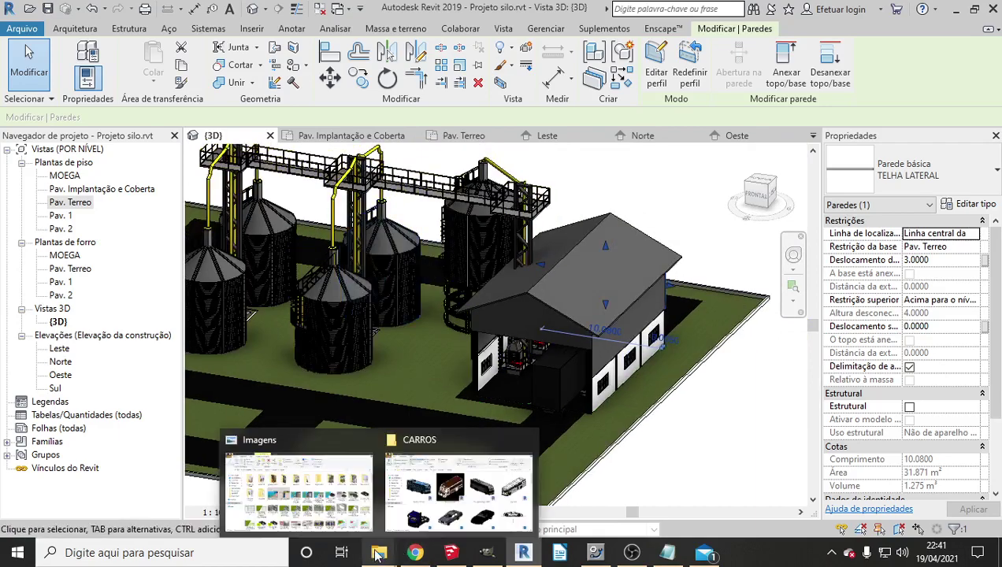
# Drag Ford_F150_Raptor.rfa from the CARROS folder into Revit's 3D view.
pyautogui.click(445, 504)
pyautogui.scroll(-2, 505, 374)
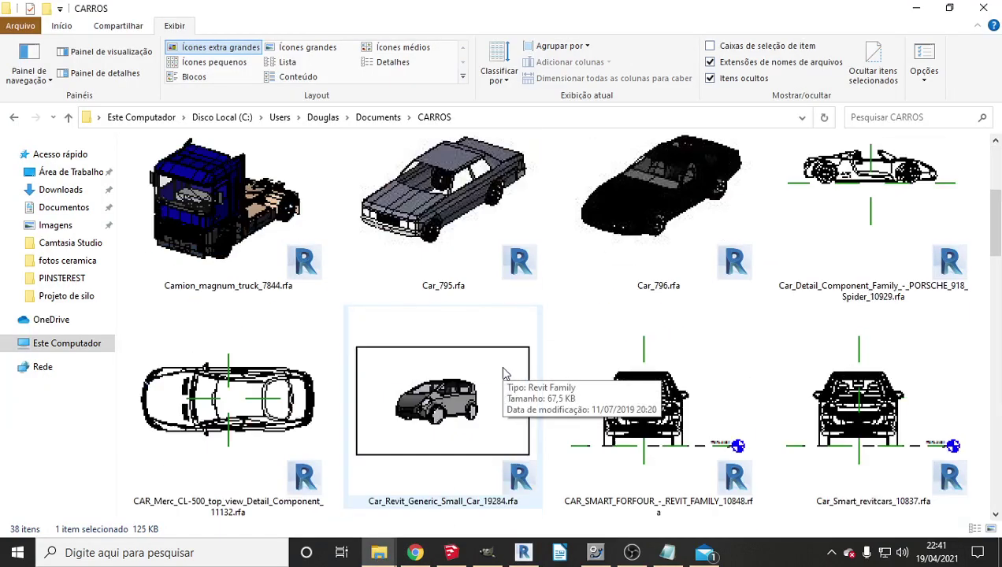
pyautogui.scroll(-4, 505, 373)
pyautogui.scroll(-2, 505, 374)
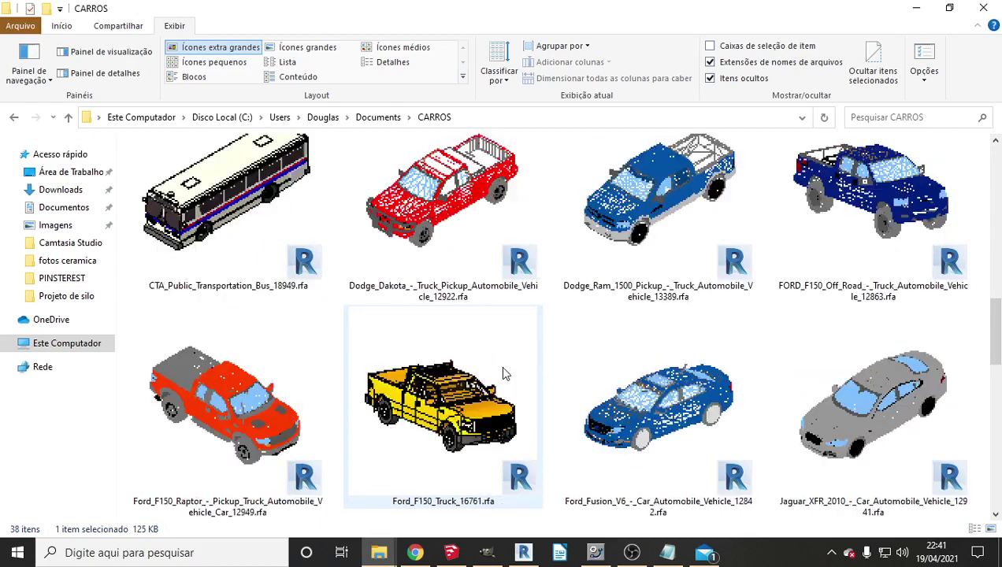
pyautogui.scroll(-2, 505, 373)
pyautogui.click(284, 246)
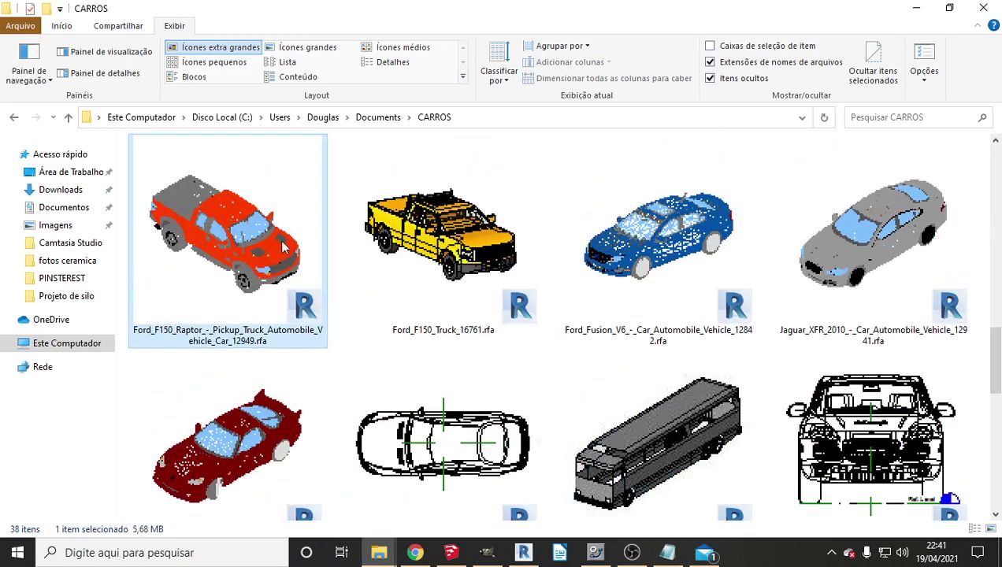
pyautogui.moveTo(249, 228); pyautogui.dragTo(519, 529)
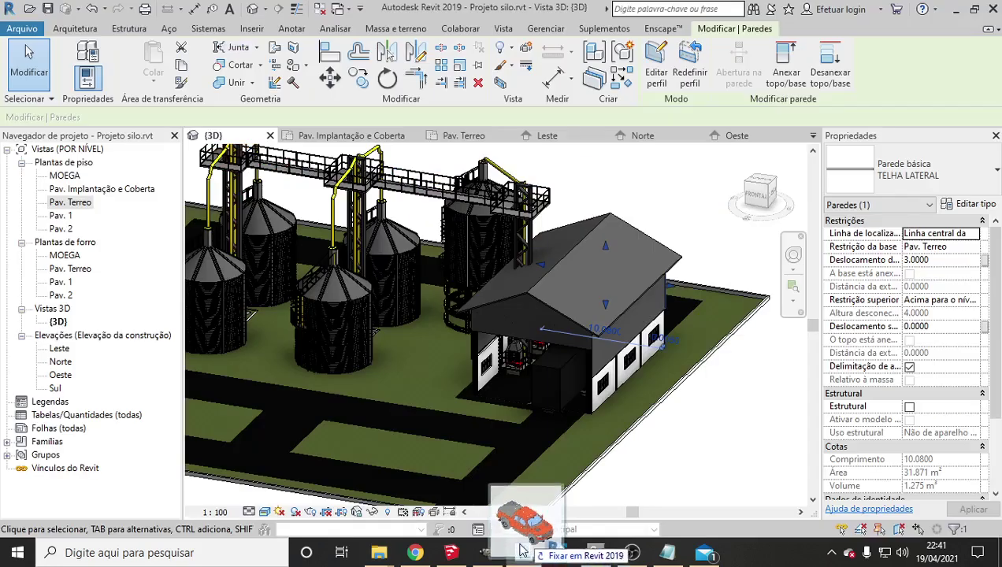
pyautogui.moveTo(520, 529); pyautogui.dragTo(415, 389)
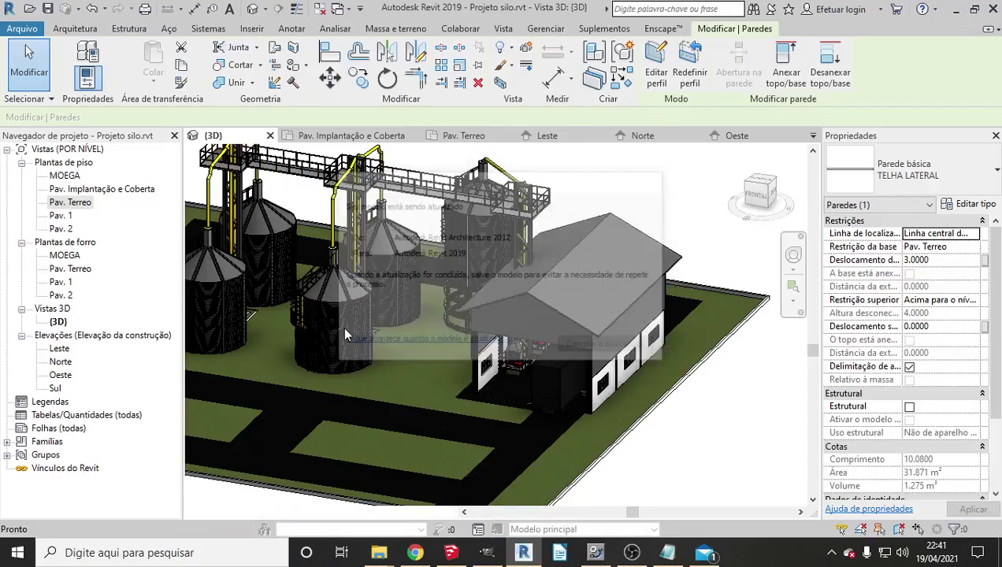
# On the fitted Pav. Terreo plan, place the Ford pickup horizontally below the lower-left silo.
pyautogui.doubleClick(71, 203)
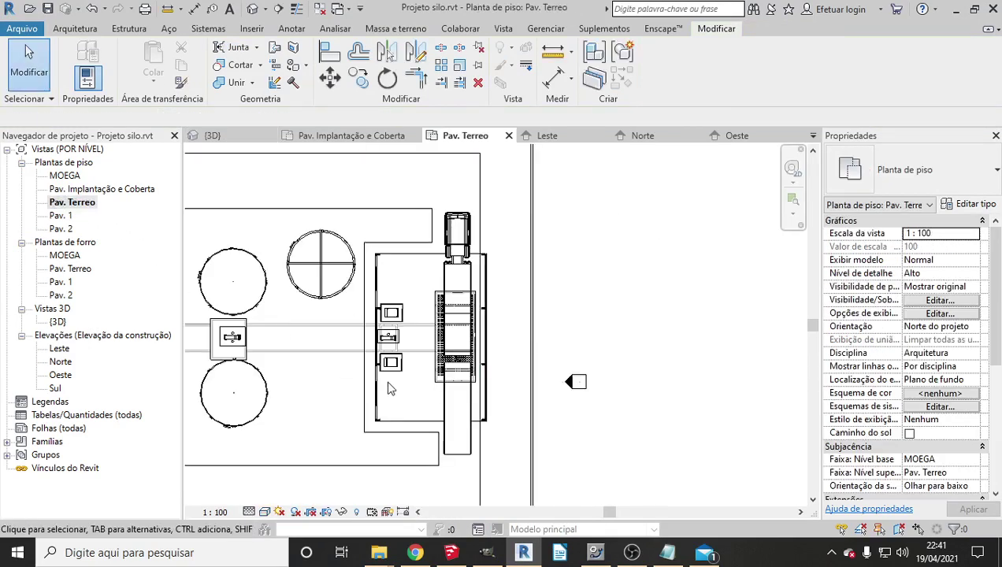
pyautogui.middleClick(472, 299)
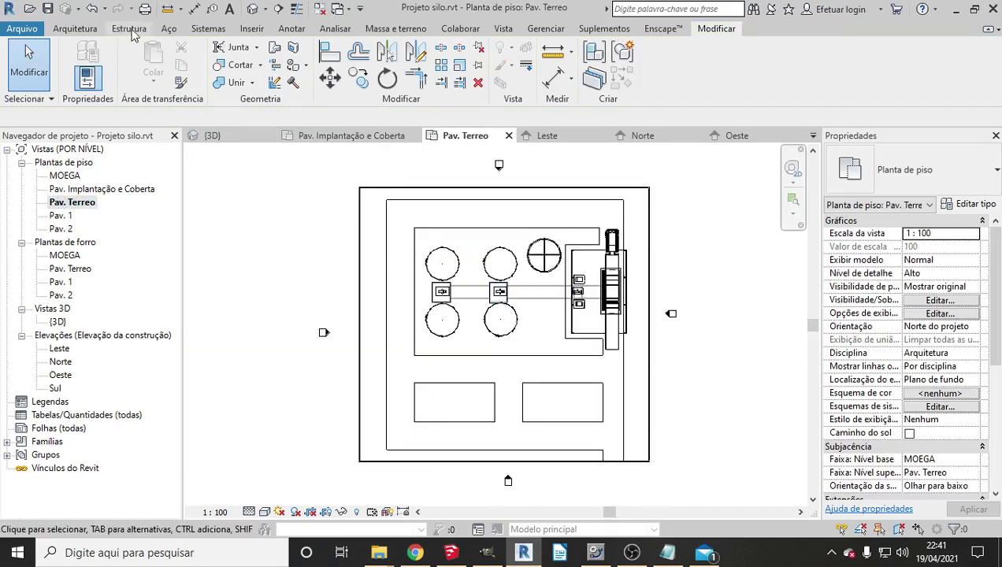
pyautogui.click(75, 29)
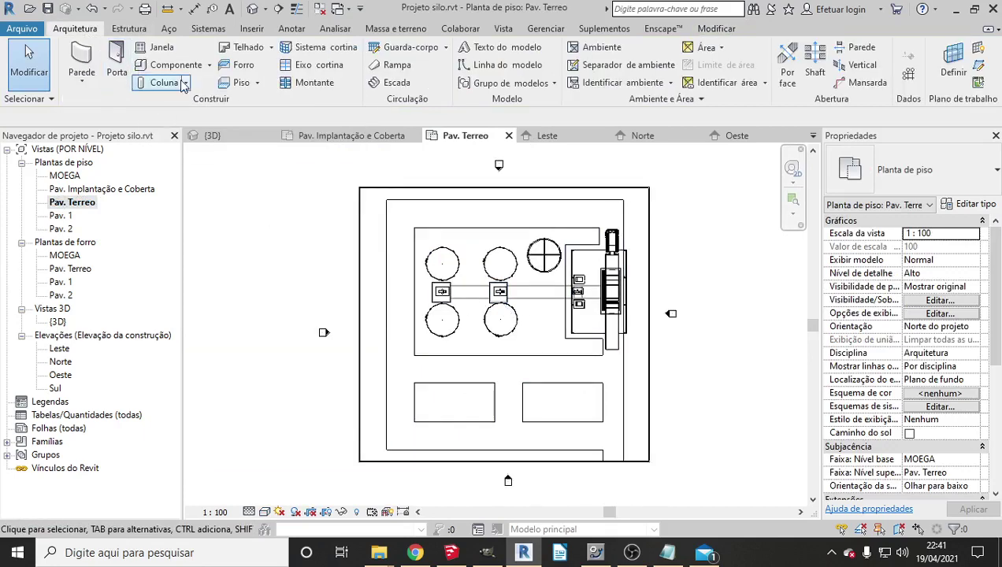
pyautogui.click(180, 67)
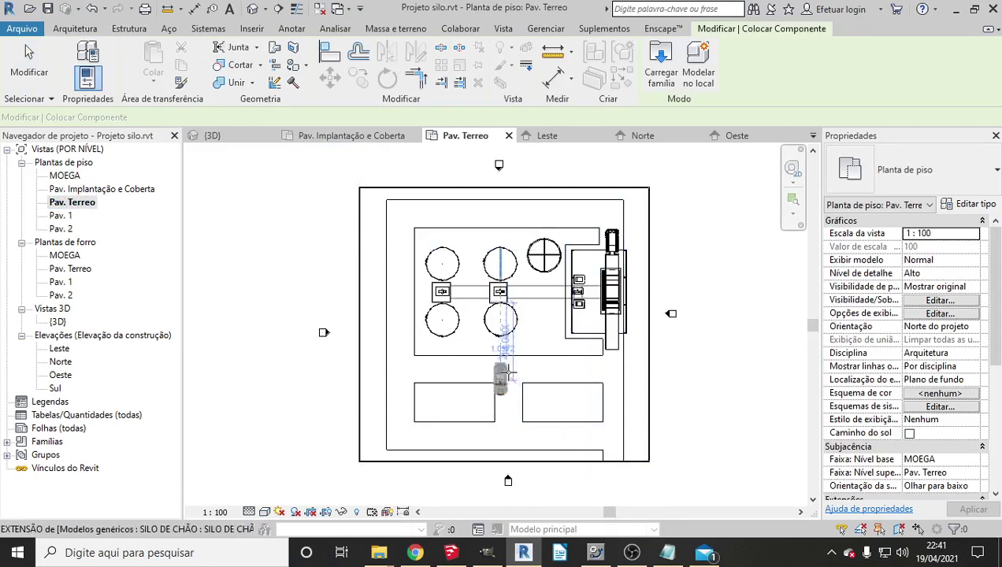
pyautogui.press('space')
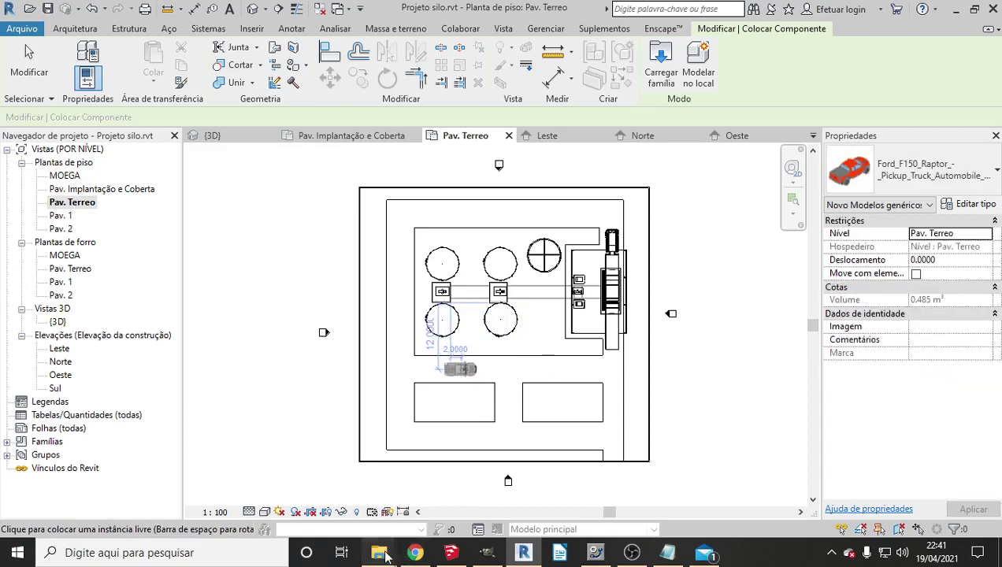
# Drag Truck_804.rfa from the CARROS folder into the Revit plan view.
pyautogui.moveTo(378, 553)
pyautogui.click(461, 482)
pyautogui.scroll(-2, 541, 406)
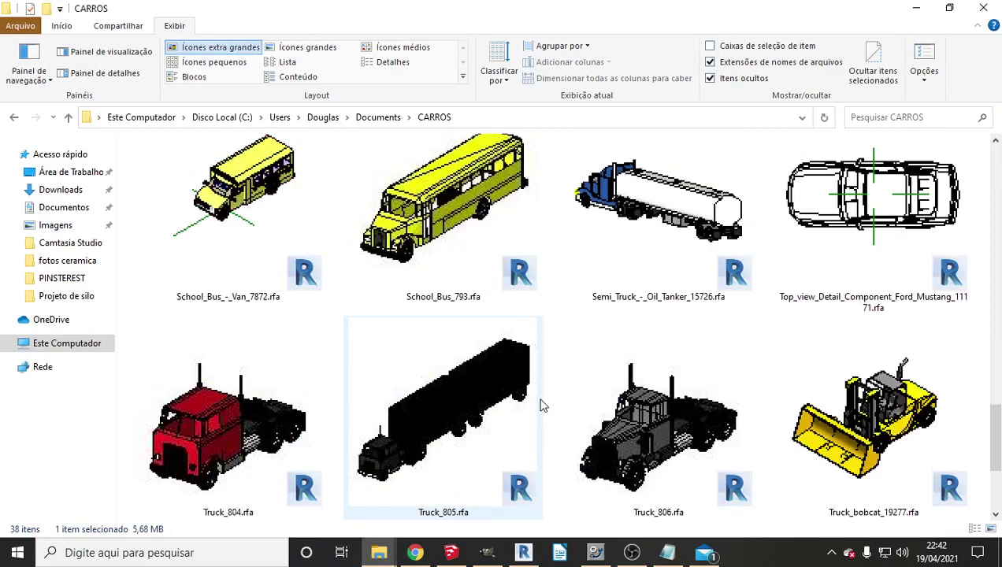
pyautogui.click(288, 439)
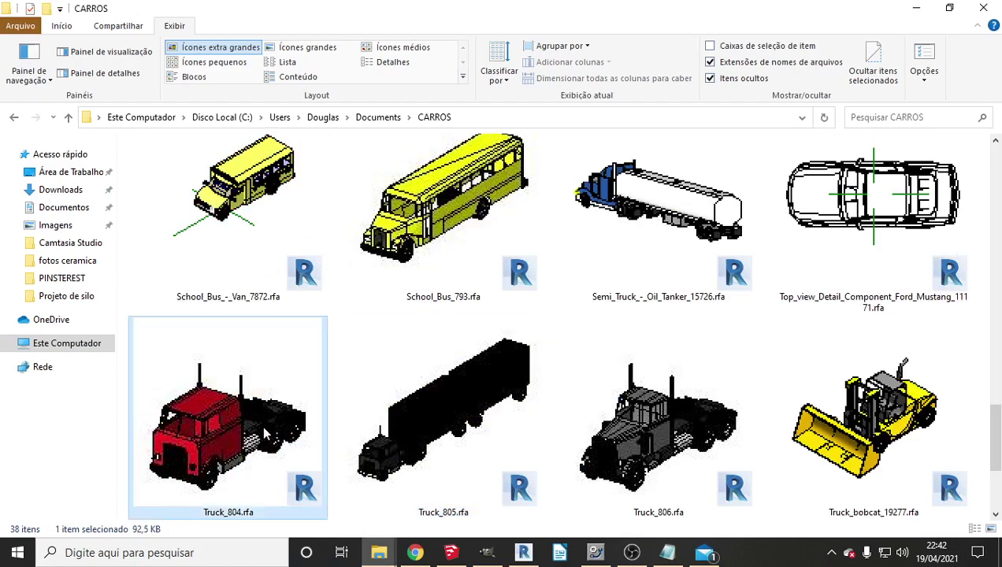
pyautogui.moveTo(266, 428)
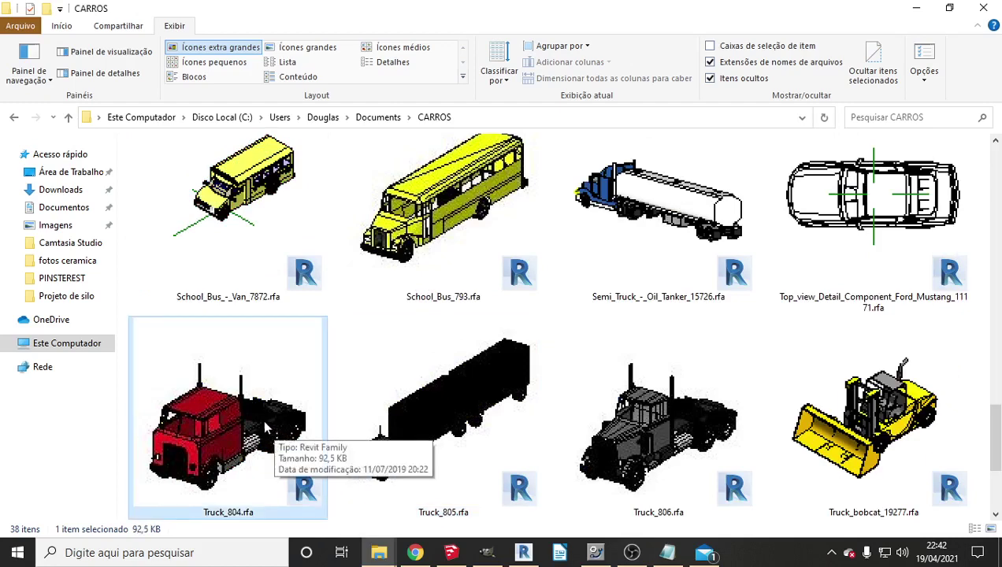
pyautogui.moveTo(262, 418); pyautogui.dragTo(497, 429)
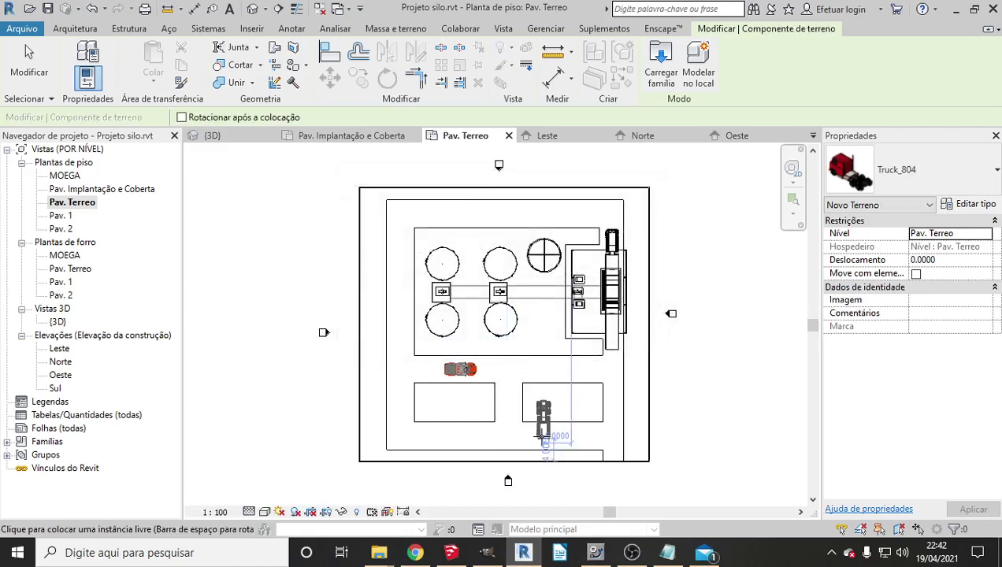
# Place Truck_804 rotated horizontally below the right-hand pad.
pyautogui.press('space')
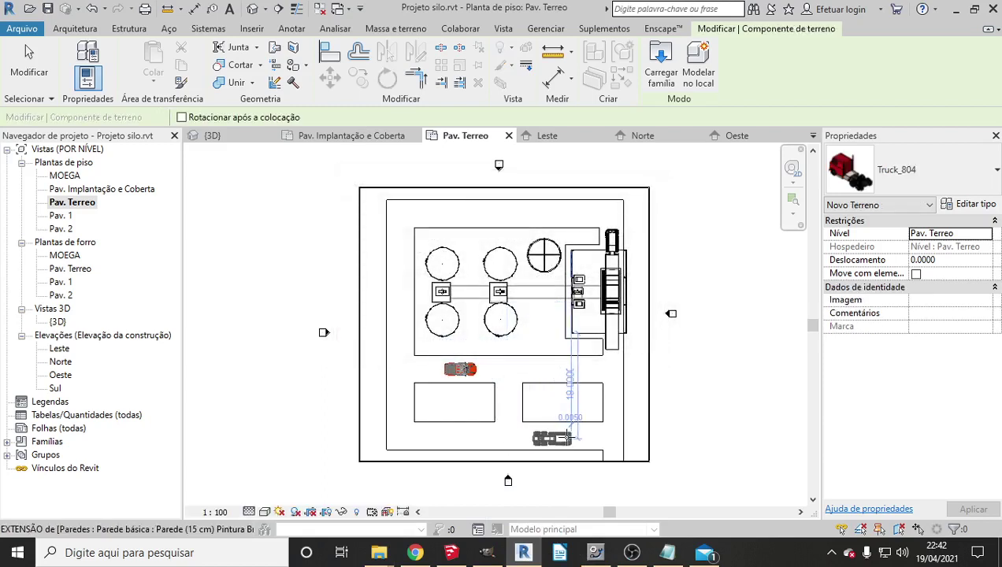
pyautogui.click(569, 435)
pyautogui.press('Escape')
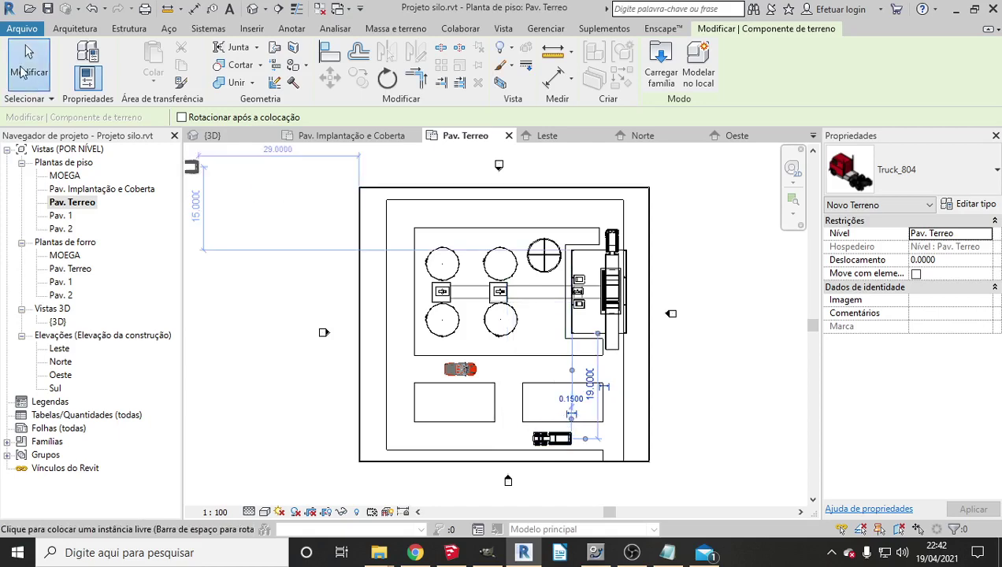
# Start a new component with the Carvalho-americano 12,5 metros tree type.
pyautogui.click(961, 172)
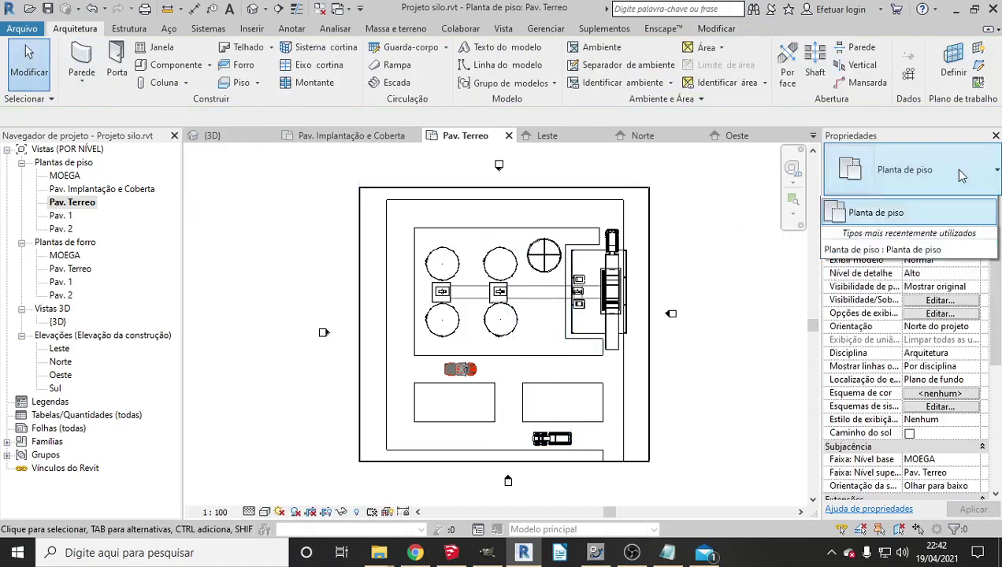
pyautogui.click(186, 72)
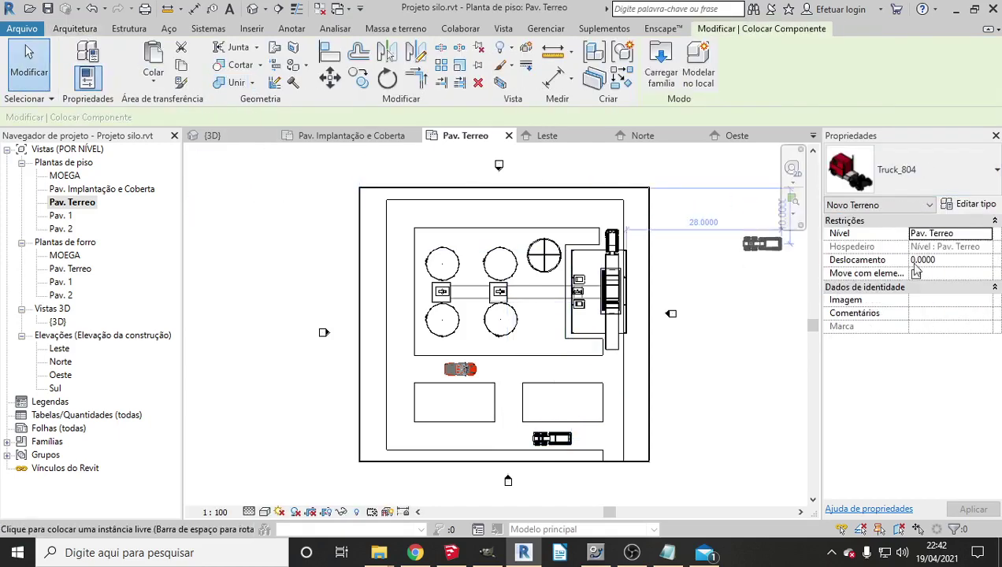
pyautogui.click(960, 186)
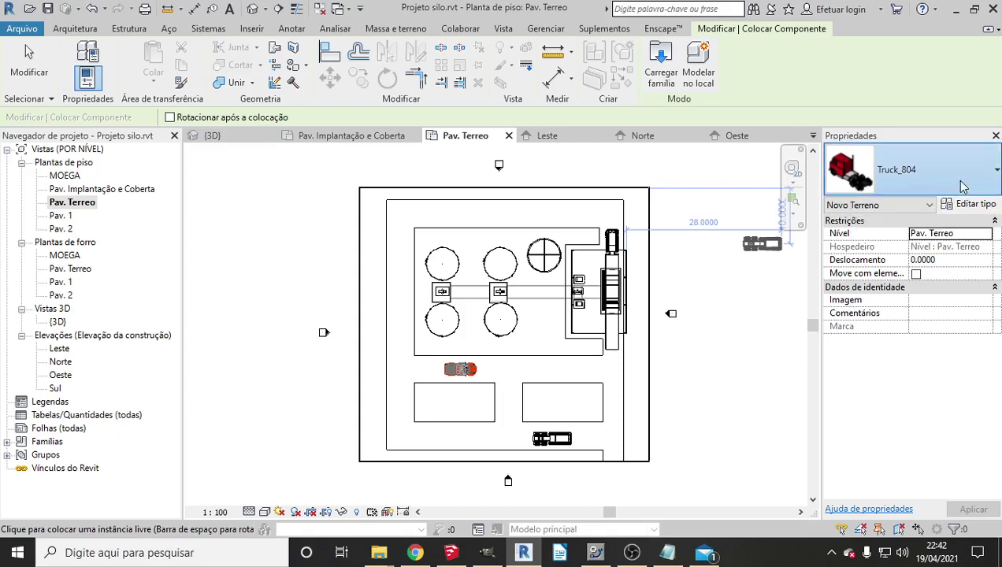
pyautogui.scroll(-2, 910, 305)
pyautogui.scroll(-2, 909, 305)
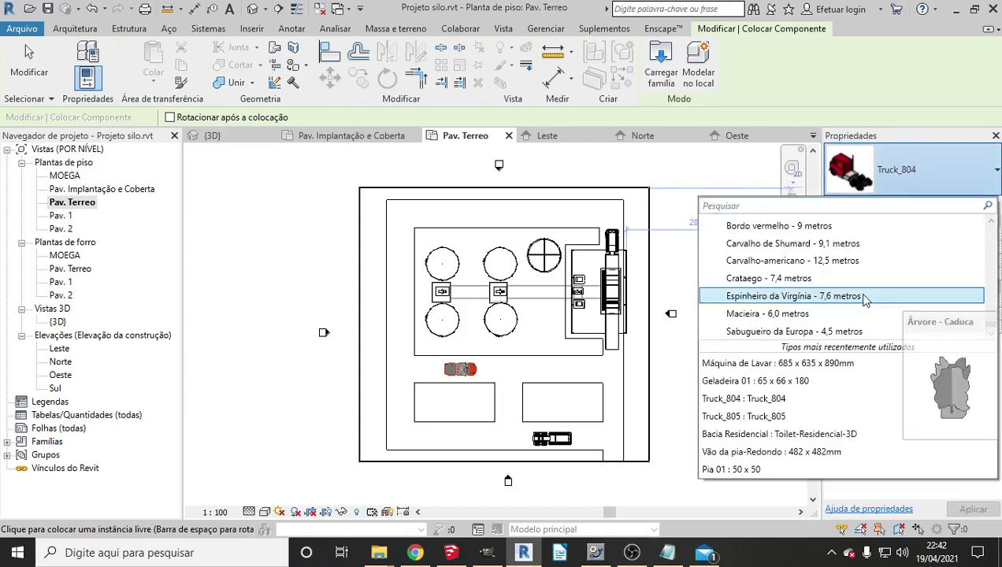
pyautogui.scroll(1, 829, 293)
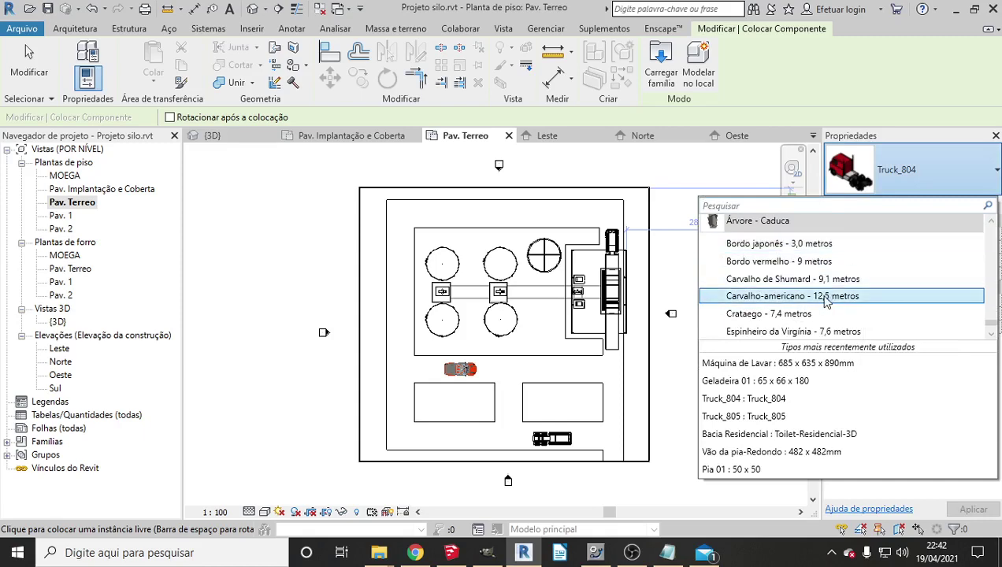
pyautogui.click(823, 297)
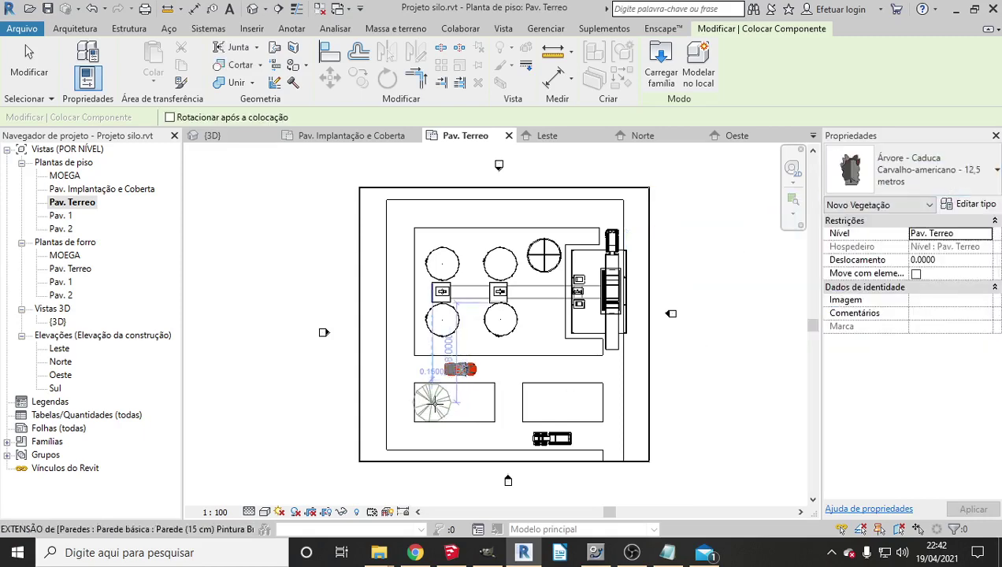
# Plant two oaks on the lower-left pad and two Sabugueiro da Europa 4,5 m trees on the right pad.
pyautogui.click(432, 403)
pyautogui.click(472, 402)
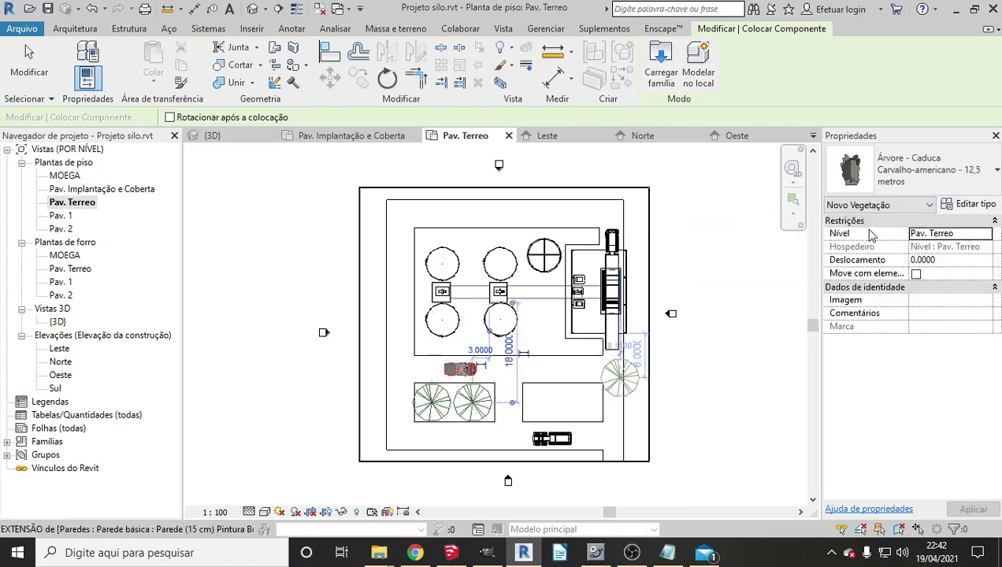
pyautogui.click(894, 180)
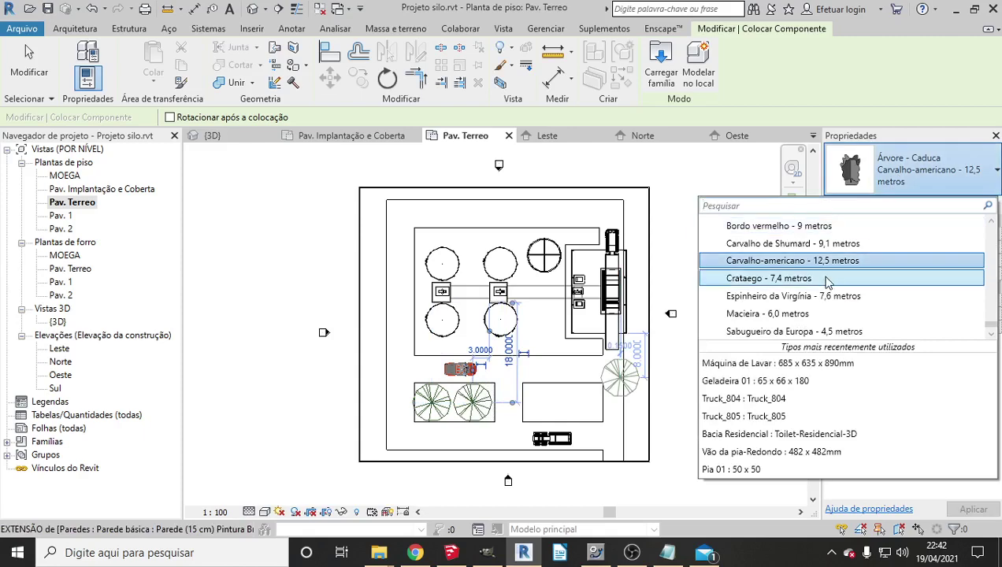
pyautogui.click(886, 278)
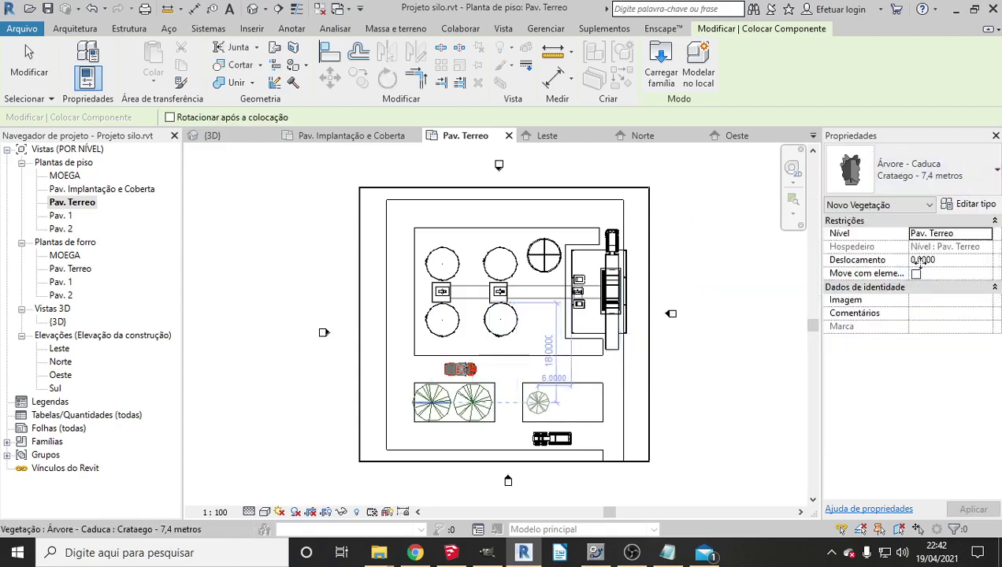
pyautogui.click(914, 172)
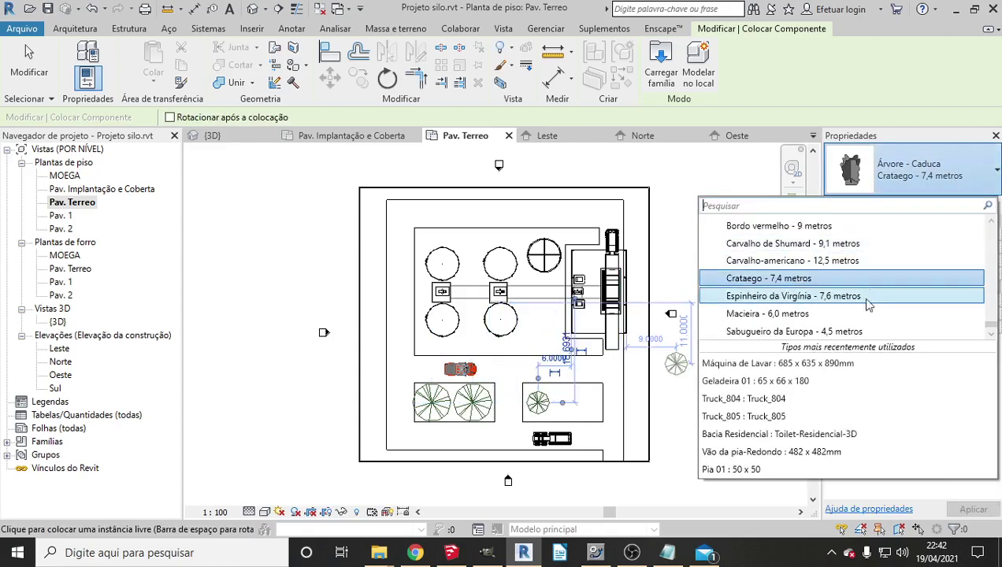
pyautogui.click(839, 331)
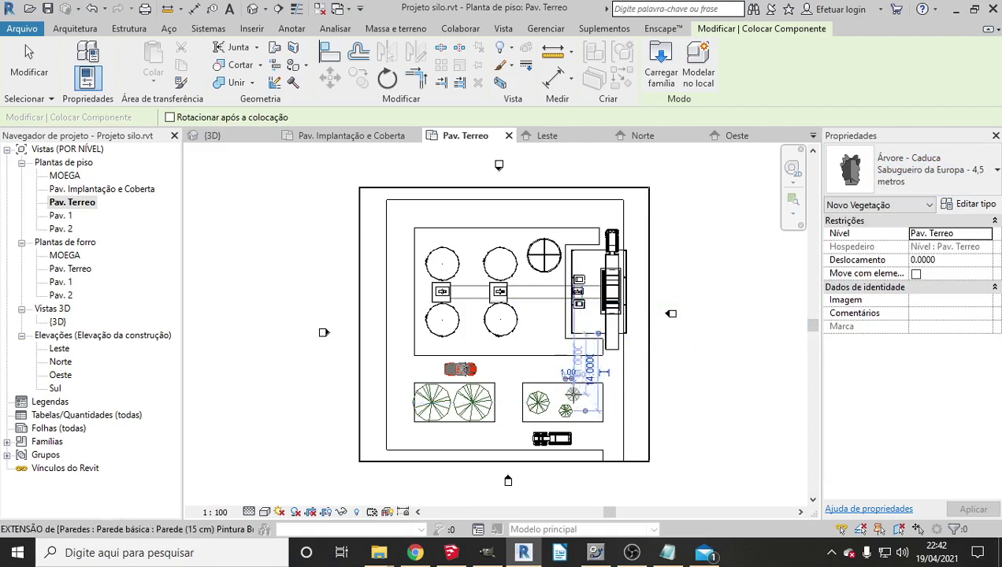
pyautogui.click(574, 393)
pyautogui.click(591, 410)
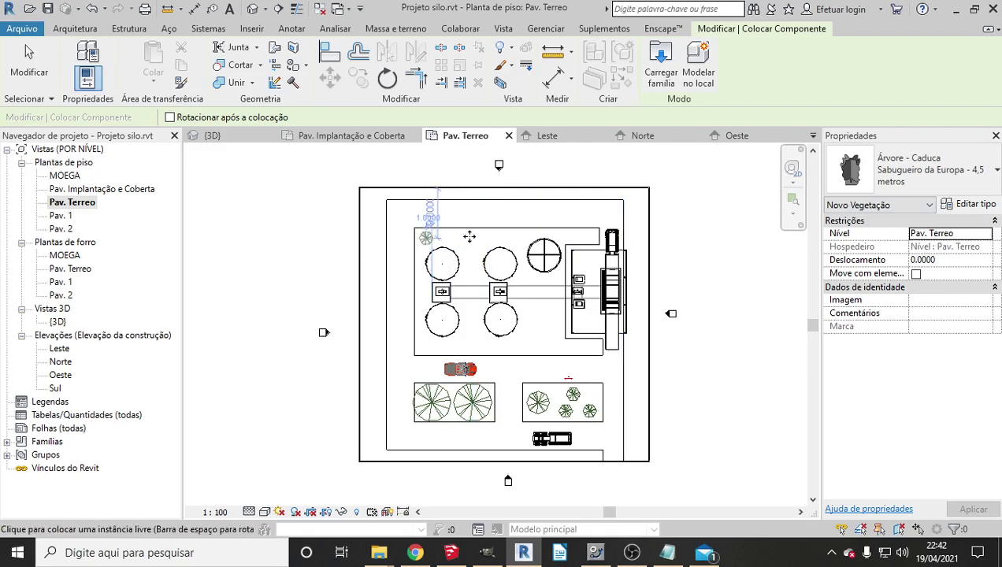
# Place five more Sabugueiro da Europa trees above and below the silos.
pyautogui.click(426, 238)
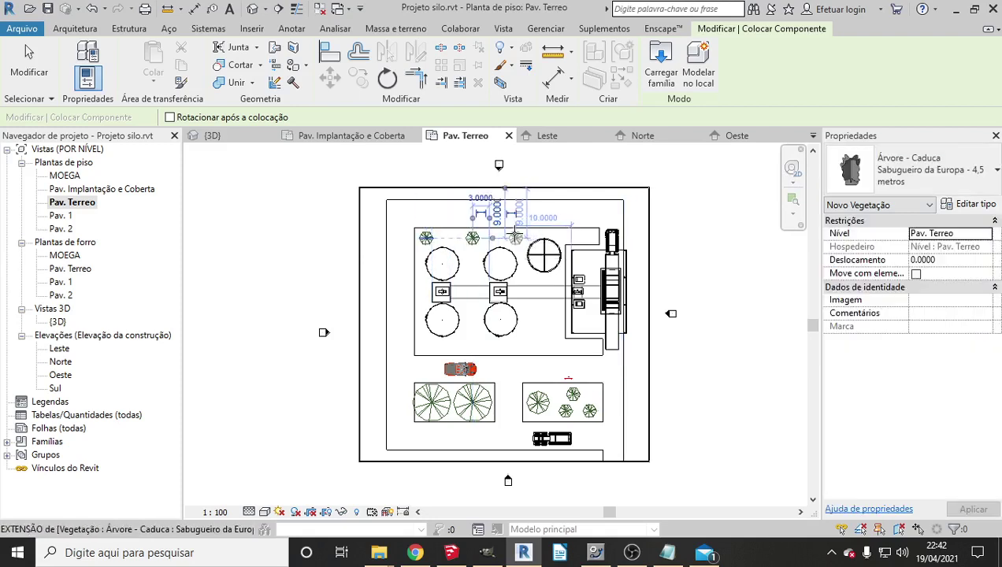
pyautogui.click(515, 238)
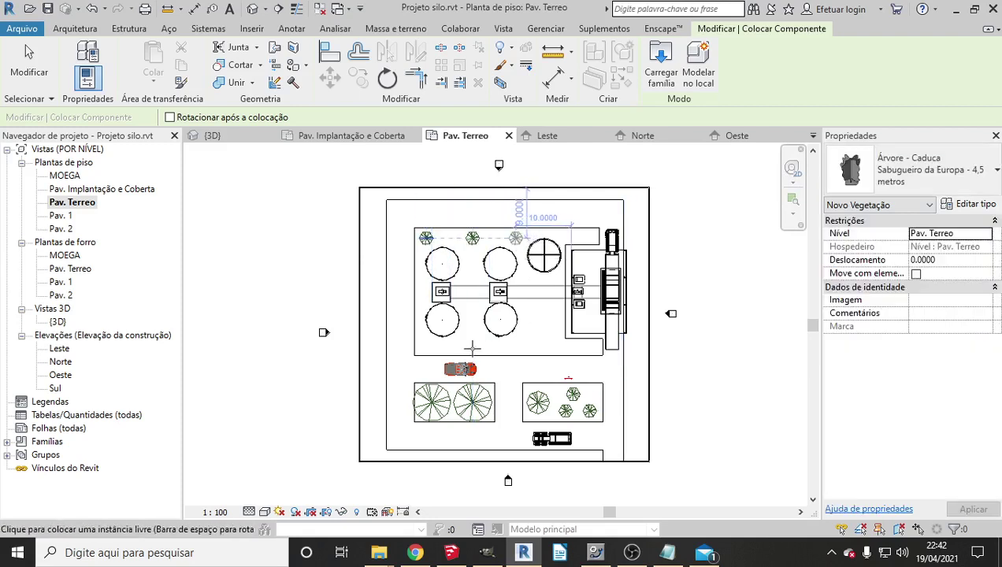
pyautogui.click(425, 346)
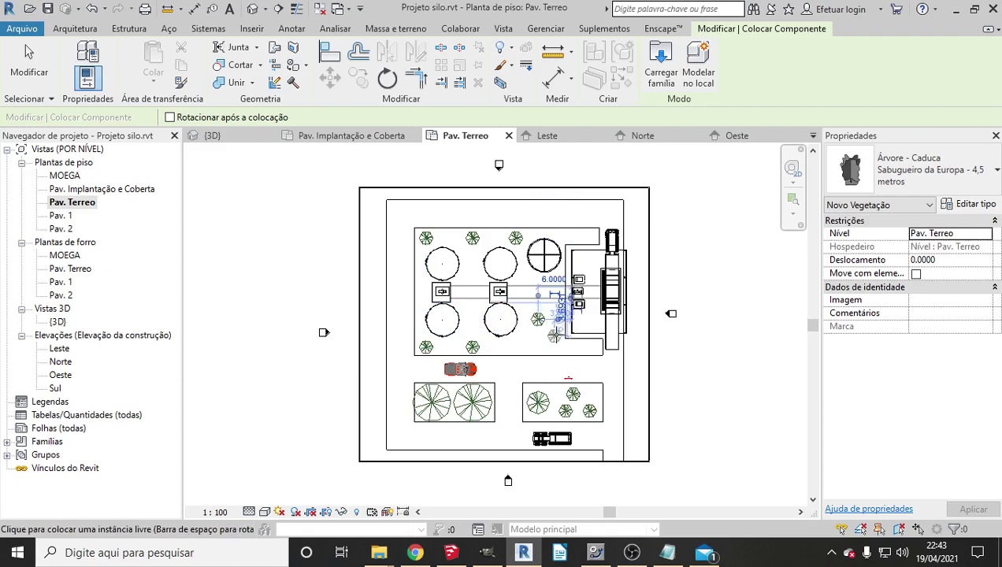
pyautogui.click(554, 336)
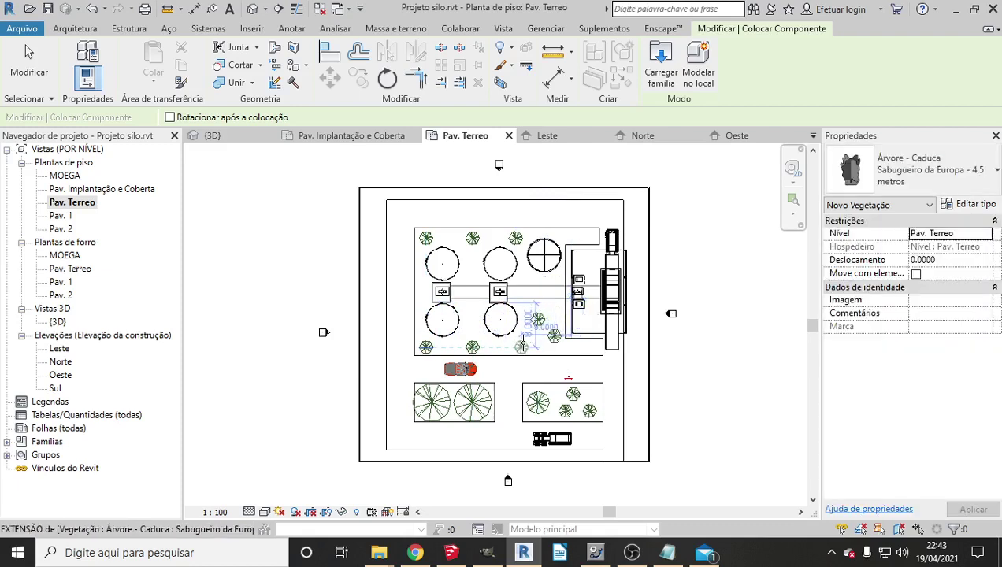
pyautogui.click(522, 346)
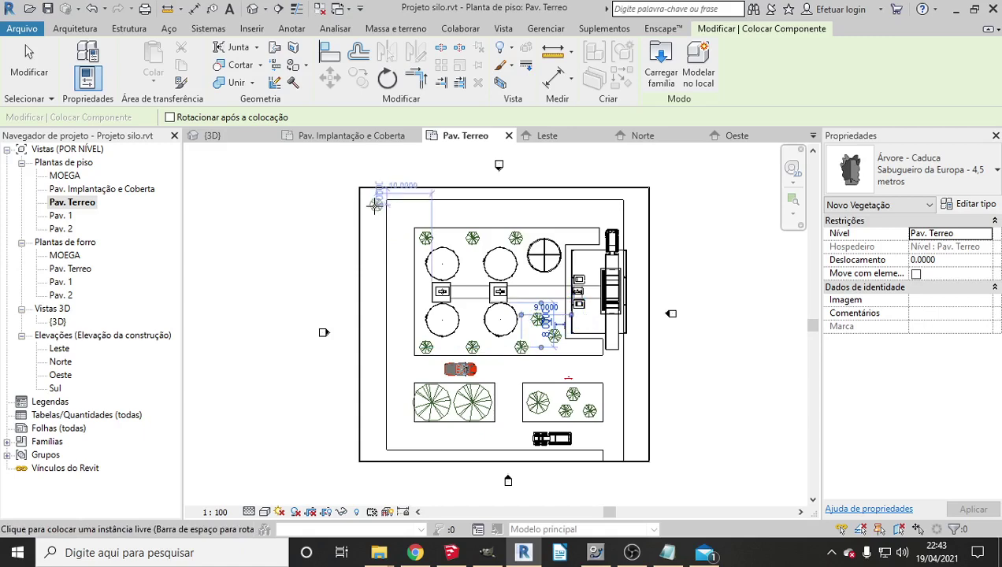
# Place four Macieira 6,0 metros apple trees down the site's left edge.
pyautogui.click(906, 169)
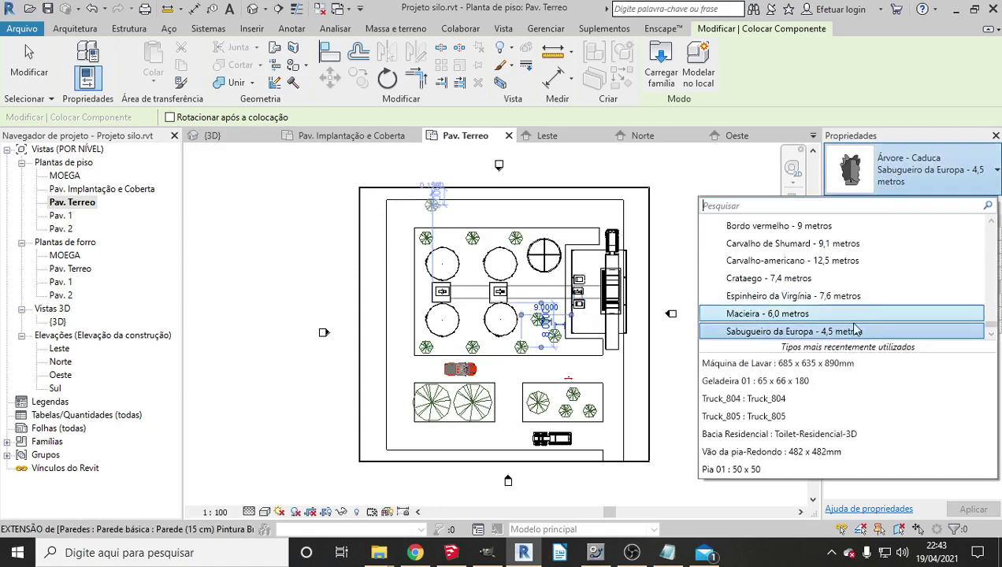
pyautogui.click(827, 318)
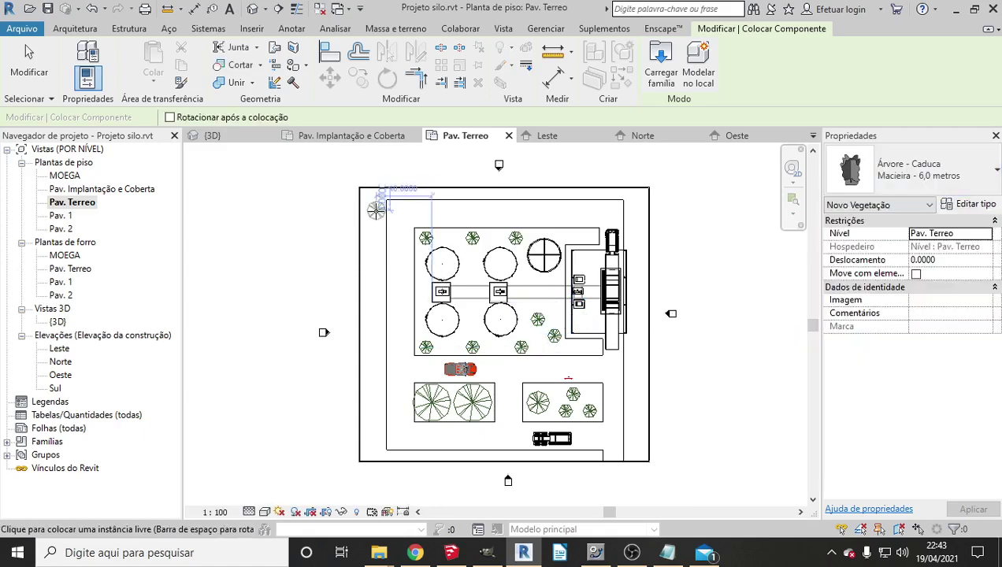
pyautogui.click(371, 205)
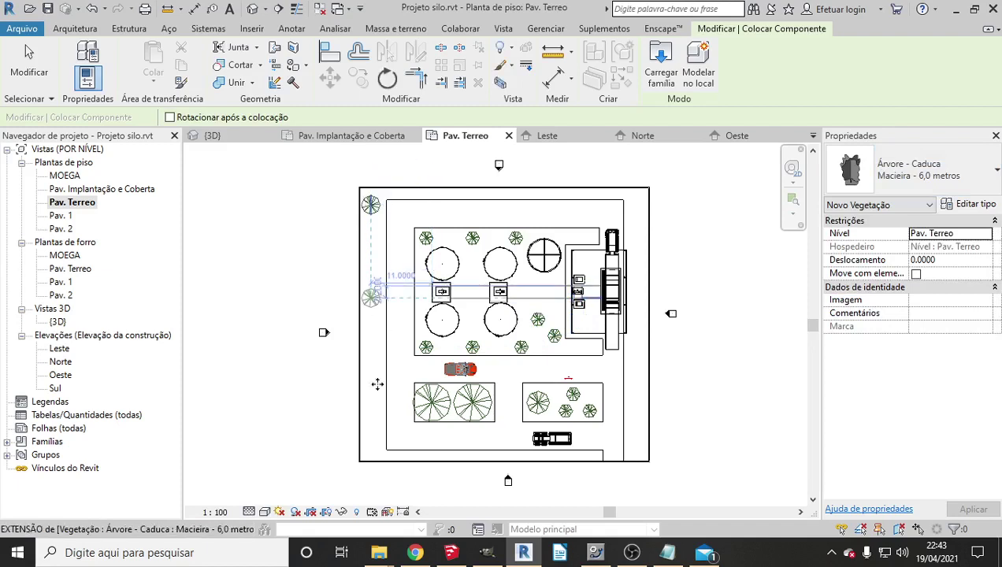
pyautogui.click(370, 297)
pyautogui.click(370, 381)
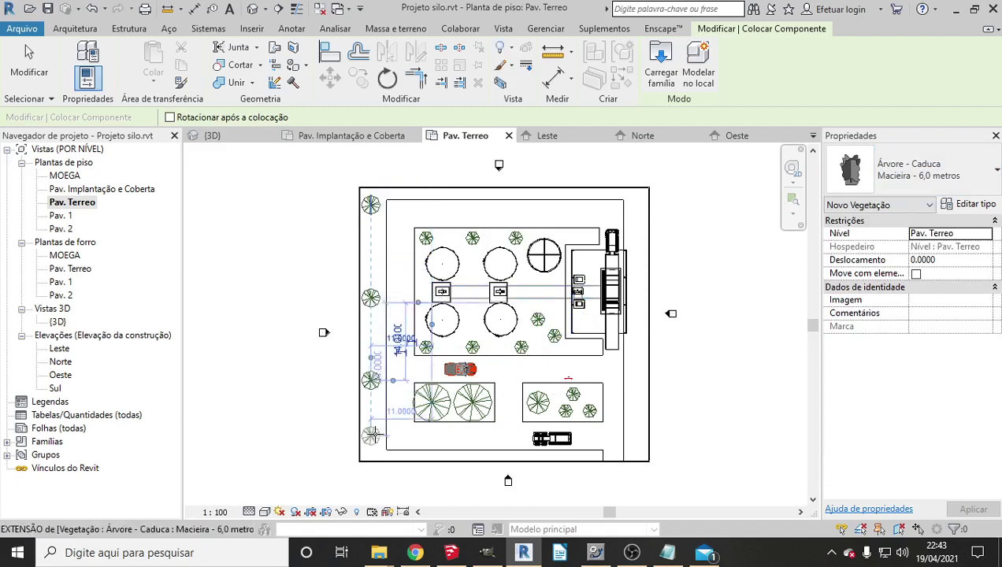
pyautogui.click(371, 434)
# Place five Carvalho-americano 12,5 metros oaks along the left and top edges.
pyautogui.click(945, 169)
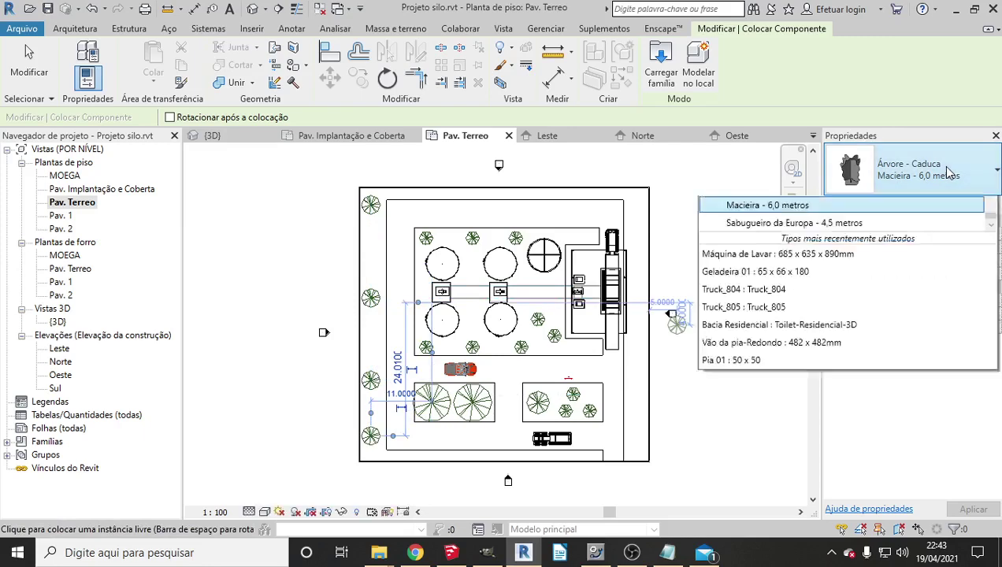
pyautogui.click(819, 261)
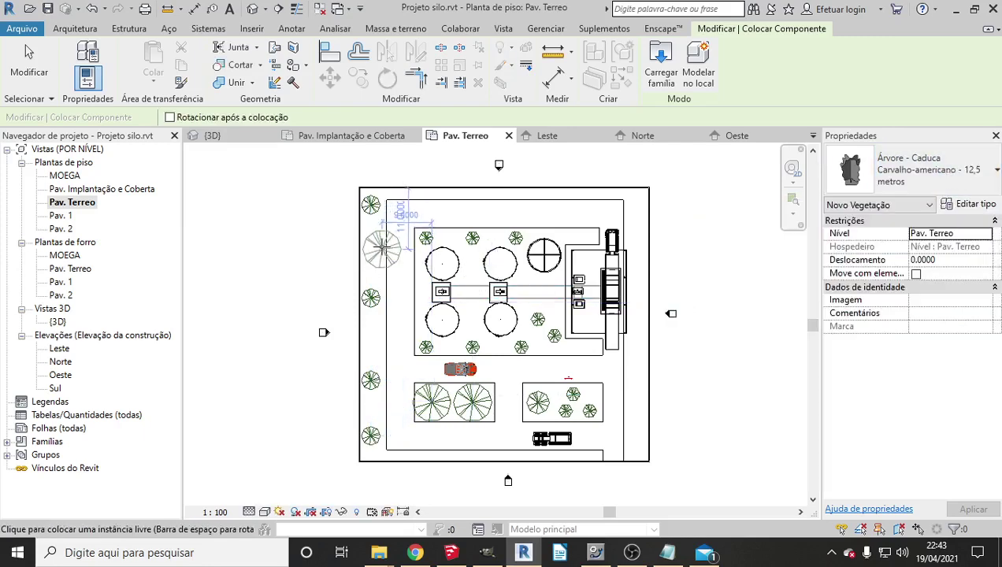
pyautogui.click(377, 244)
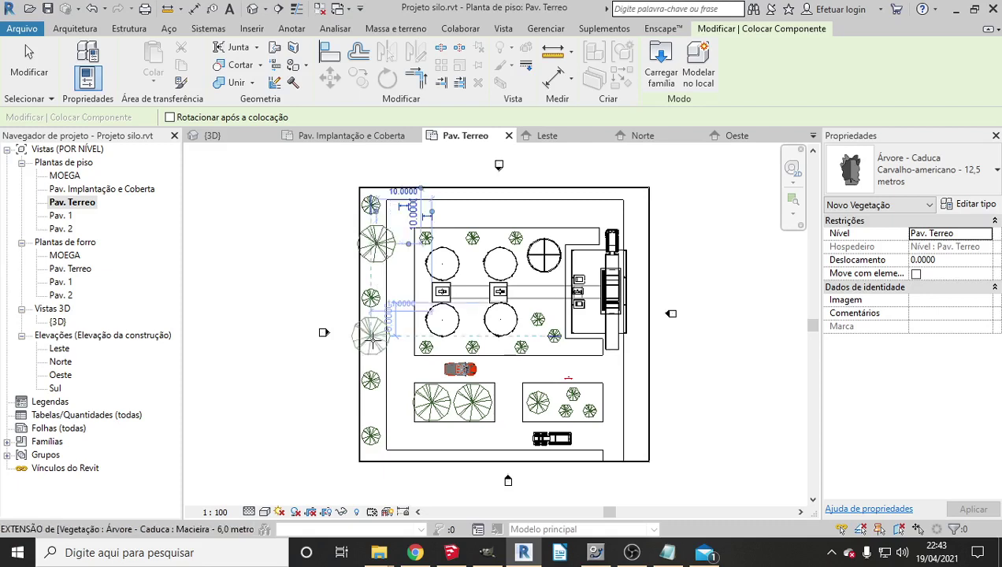
pyautogui.click(370, 344)
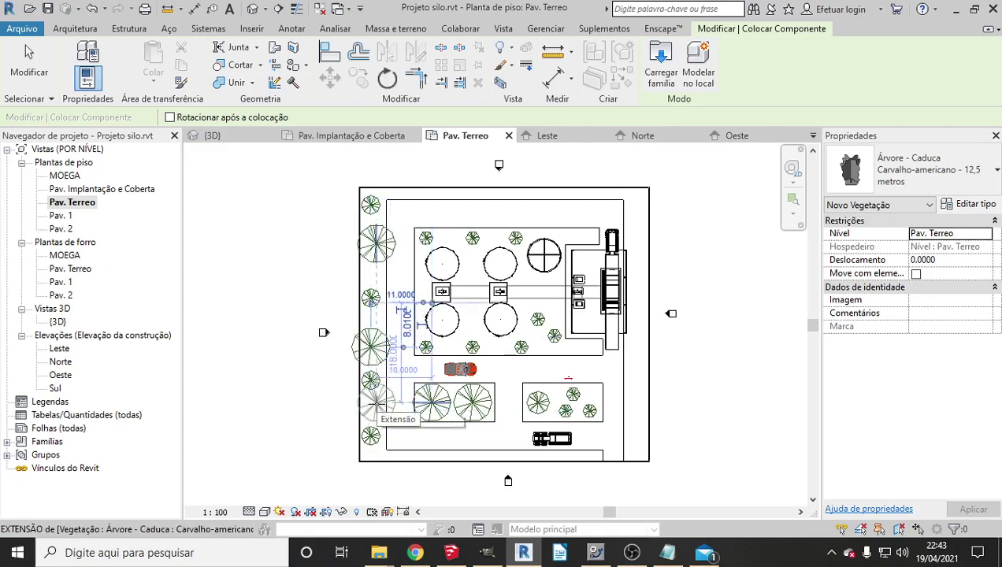
pyautogui.click(370, 403)
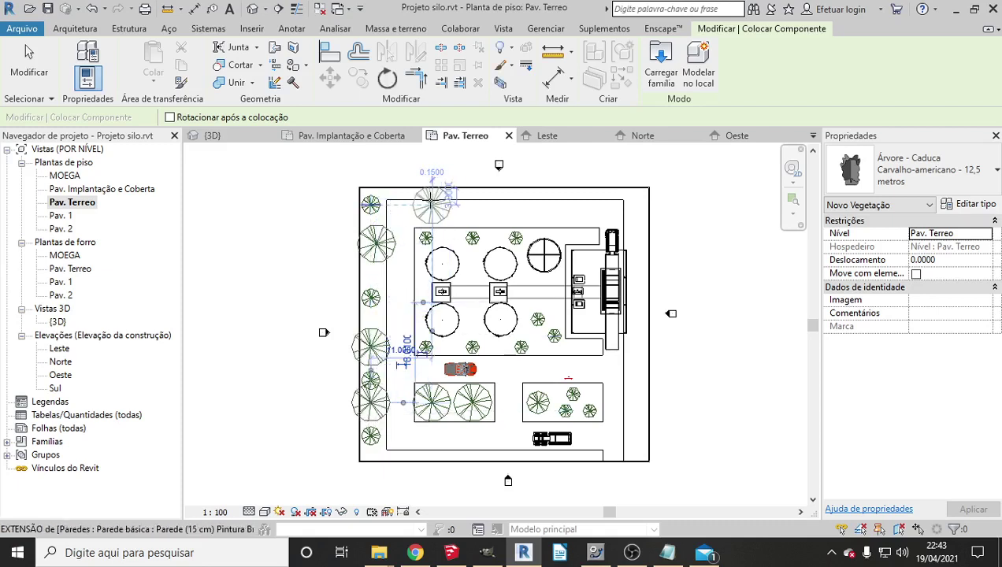
pyautogui.click(425, 192)
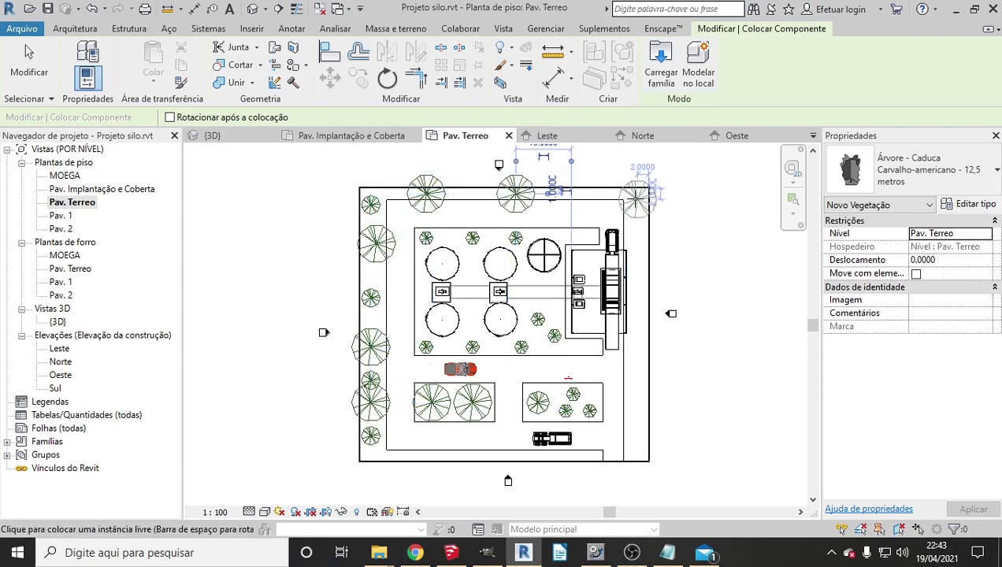
pyautogui.click(631, 194)
# Place five Espinheiro da Virgínia 7,6 m hawthorns along the top and right edges.
pyautogui.click(906, 171)
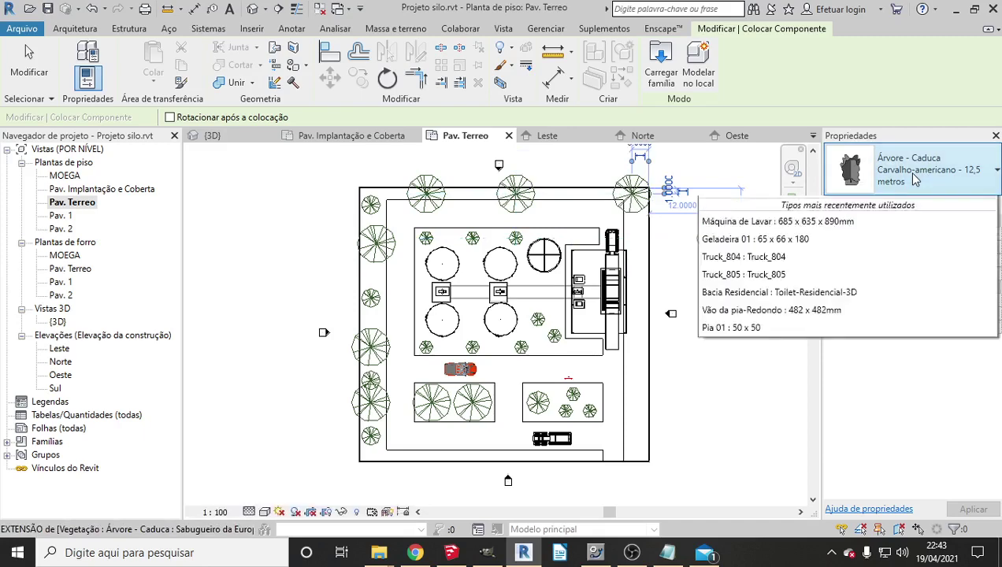
pyautogui.click(825, 296)
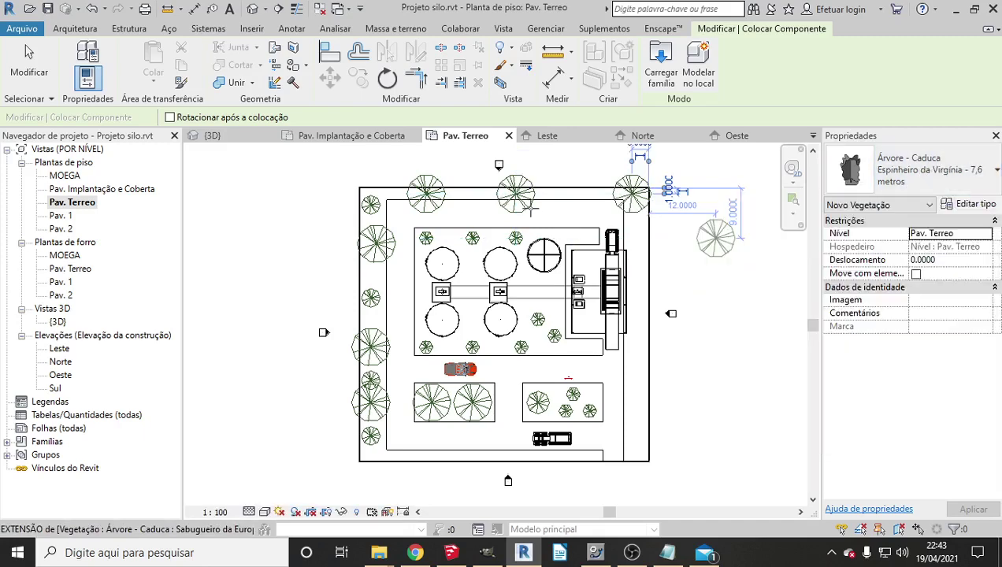
pyautogui.click(575, 191)
pyautogui.click(473, 192)
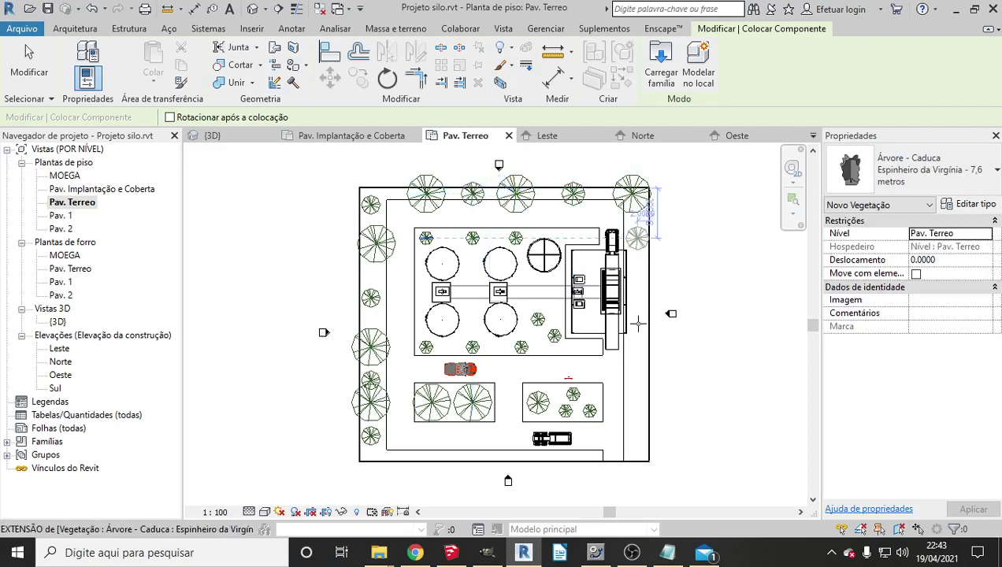
pyautogui.click(638, 236)
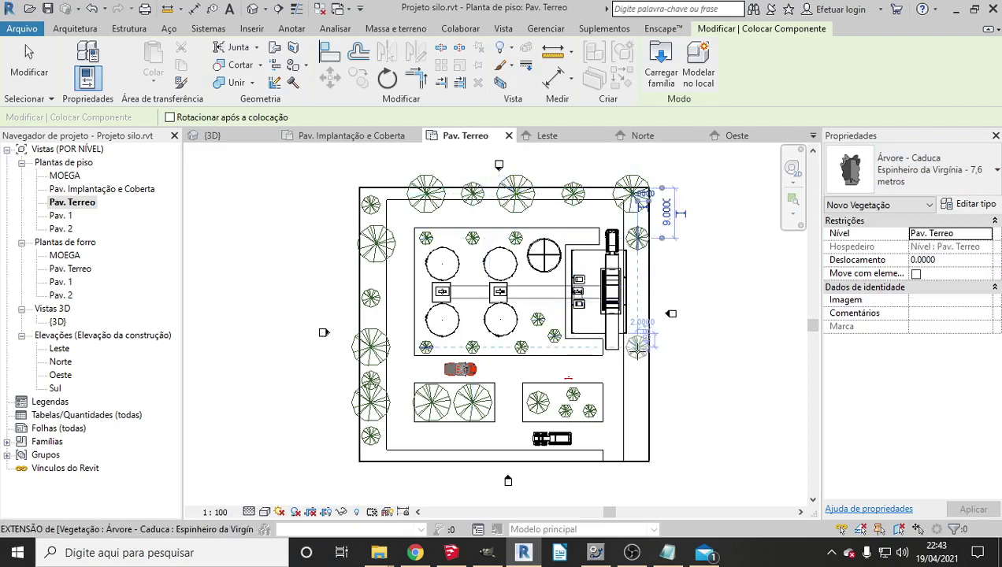
pyautogui.click(638, 344)
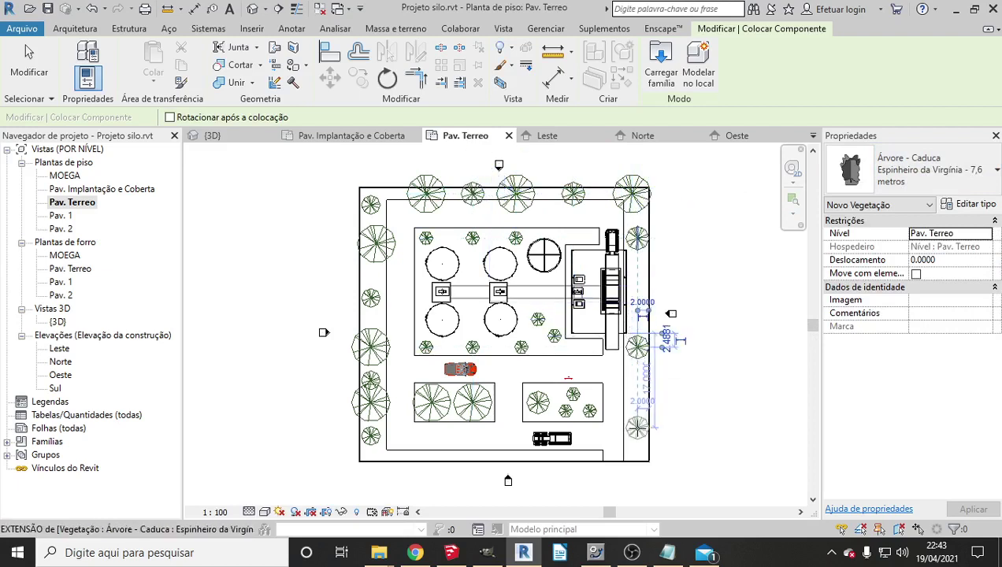
pyautogui.click(633, 425)
# Stop tree placement and delete the stray small dimension.
pyautogui.press('Escape')
pyautogui.press('Escape')
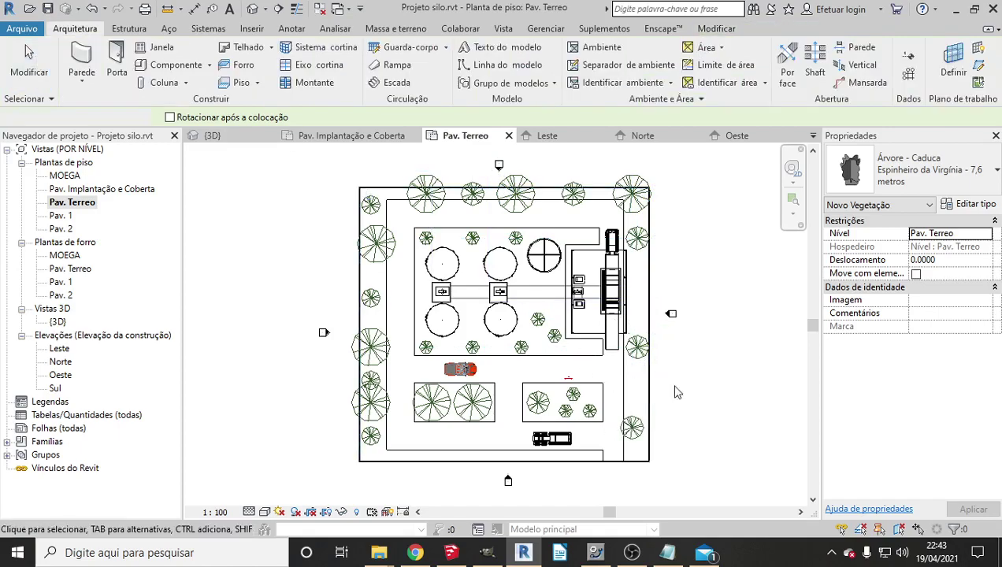
pyautogui.scroll(2, 606, 395)
pyautogui.scroll(3, 569, 390)
pyautogui.click(514, 352)
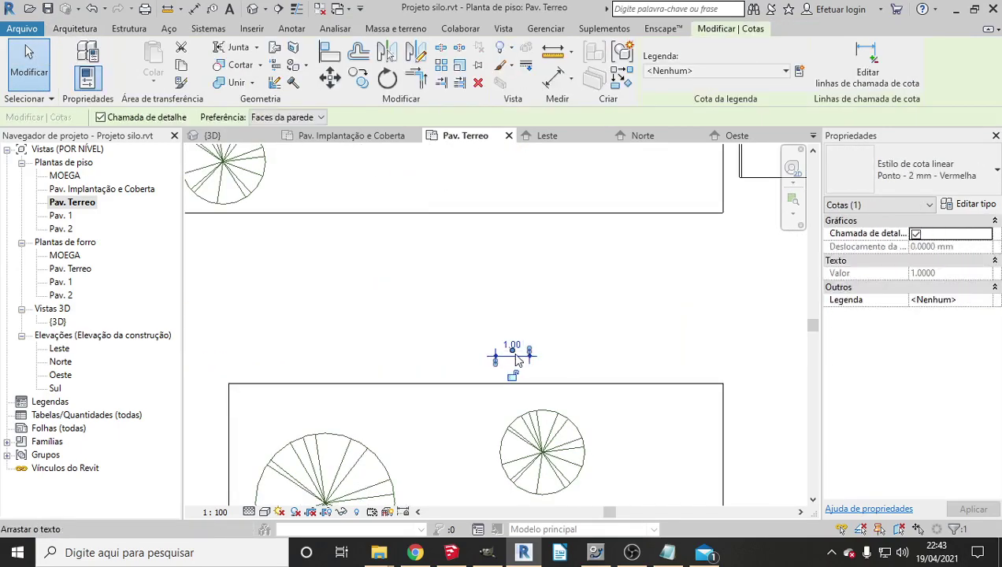
pyautogui.press('Delete')
pyautogui.scroll(-4, 587, 311)
pyautogui.scroll(-2, 630, 315)
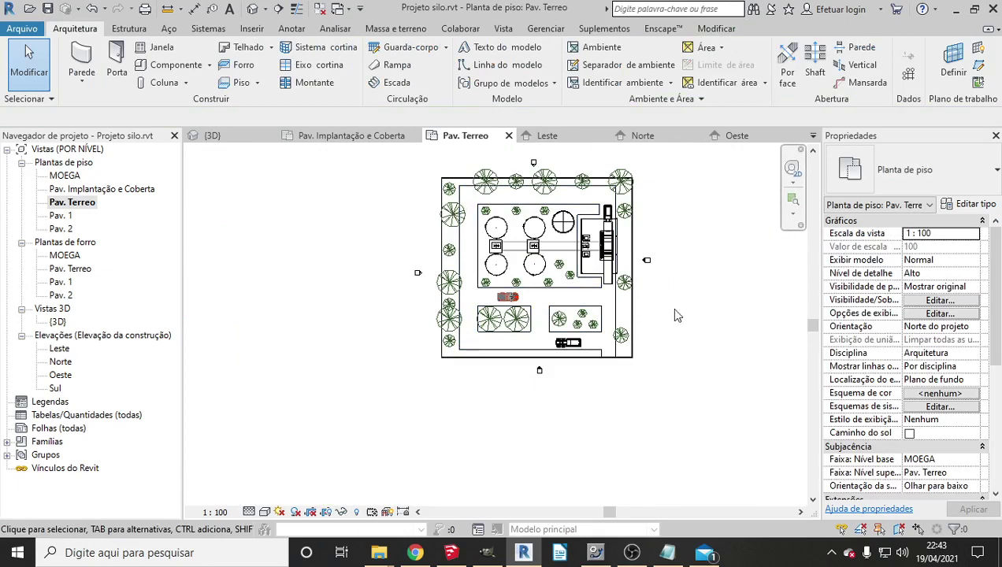
# Close inactive views, set the 3D view back to Realistic style, and reopen Pav. Terreo.
pyautogui.click(252, 9)
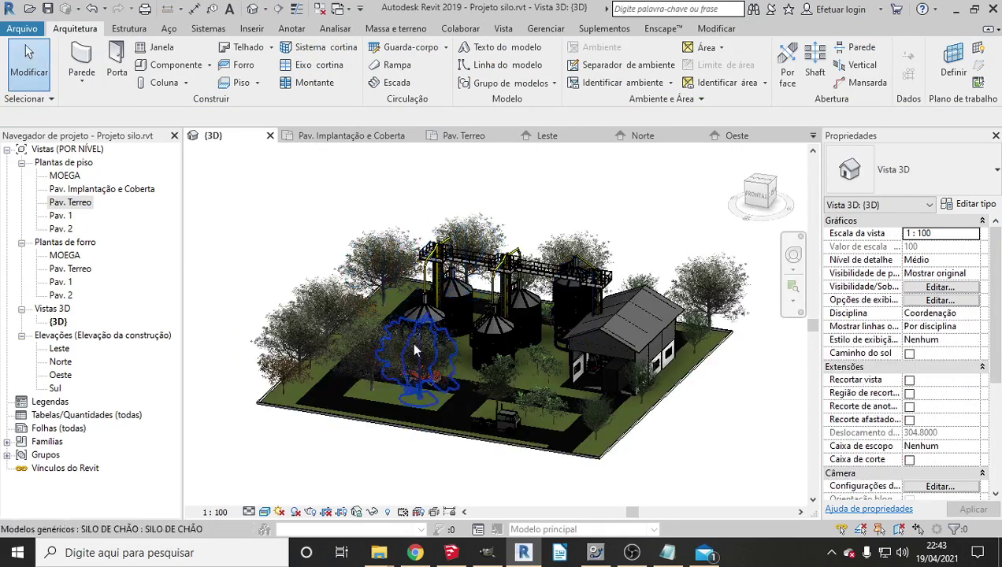
pyautogui.click(264, 512)
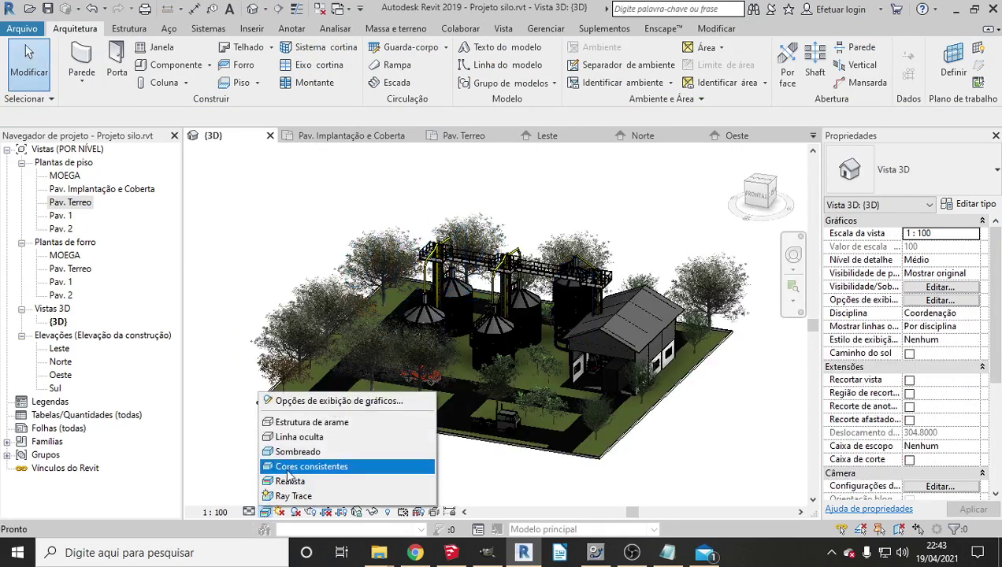
pyautogui.click(288, 466)
pyautogui.keyDown('shift'); pyautogui.moveTo(608, 430); pyautogui.dragTo(636, 408, button='middle'); pyautogui.keyUp('shift')
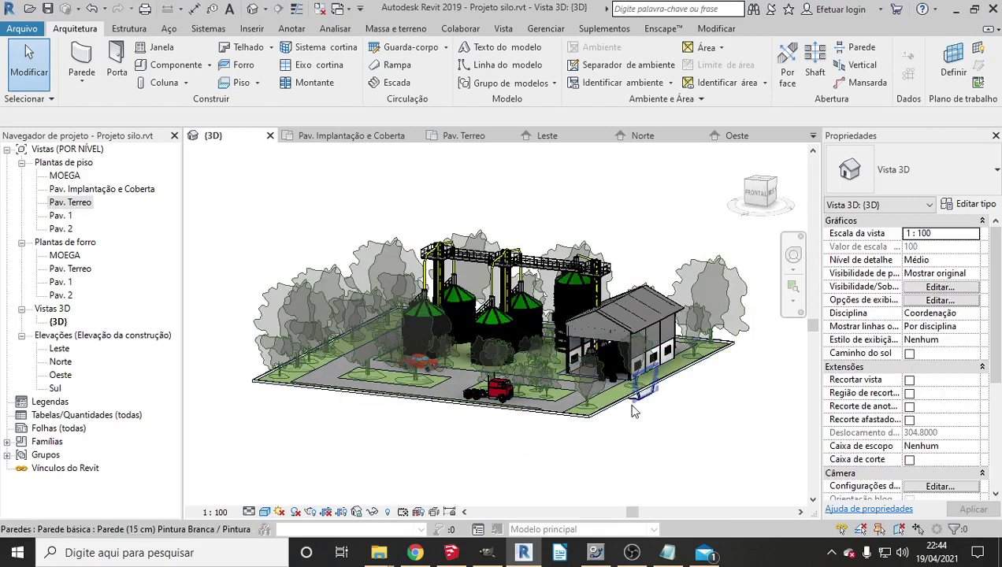
pyautogui.scroll(1, 636, 408)
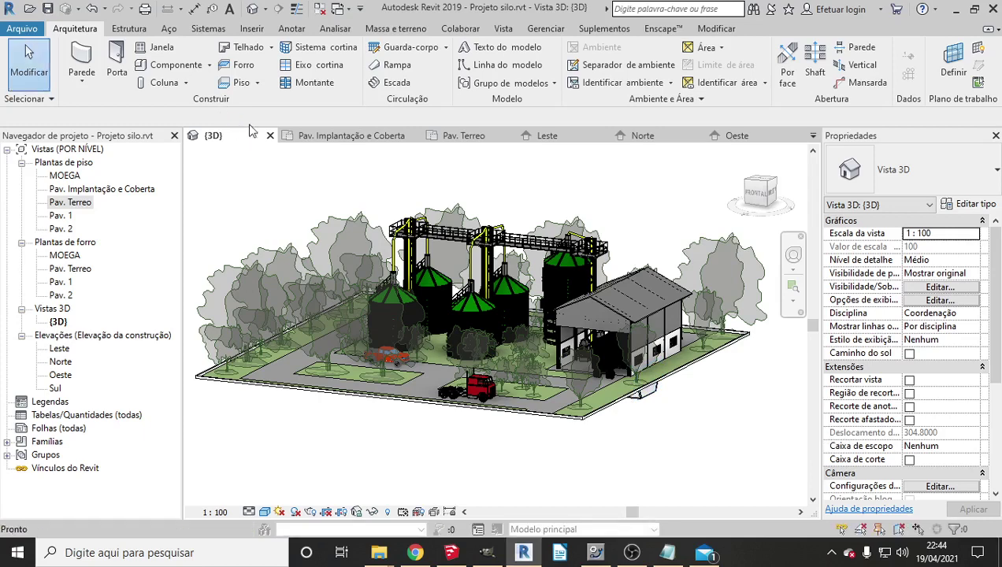
pyautogui.click(320, 9)
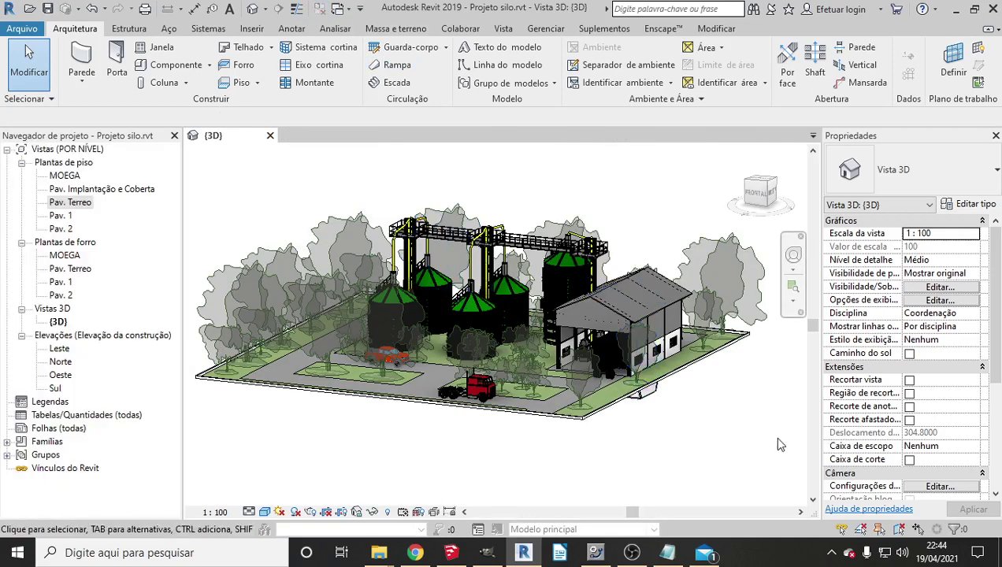
pyautogui.click(265, 512)
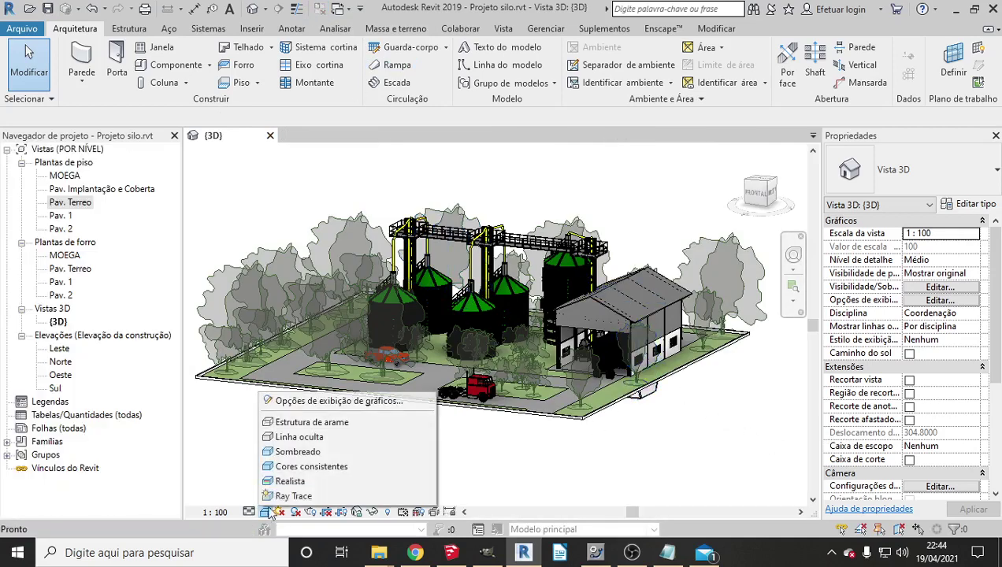
pyautogui.click(300, 478)
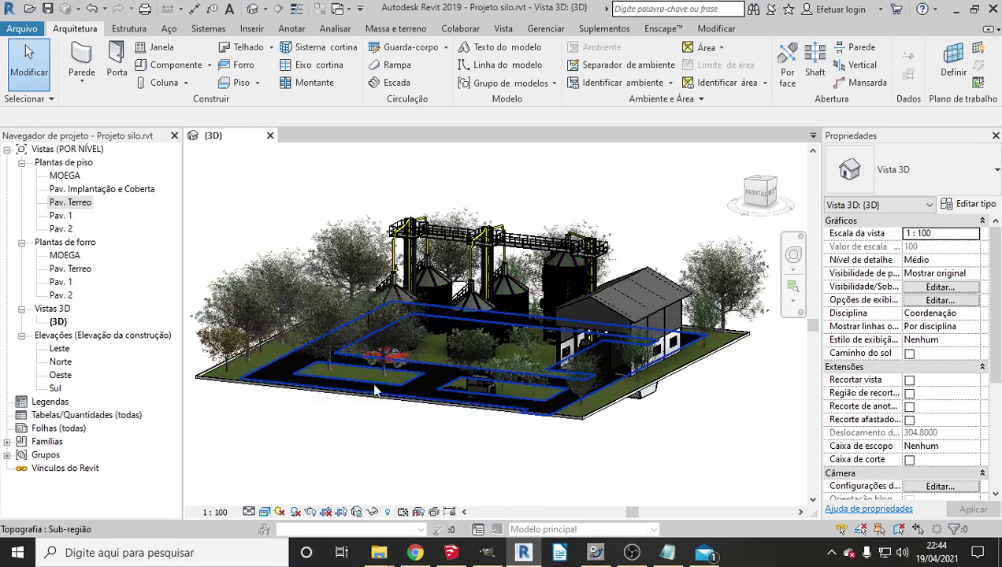
pyautogui.doubleClick(71, 202)
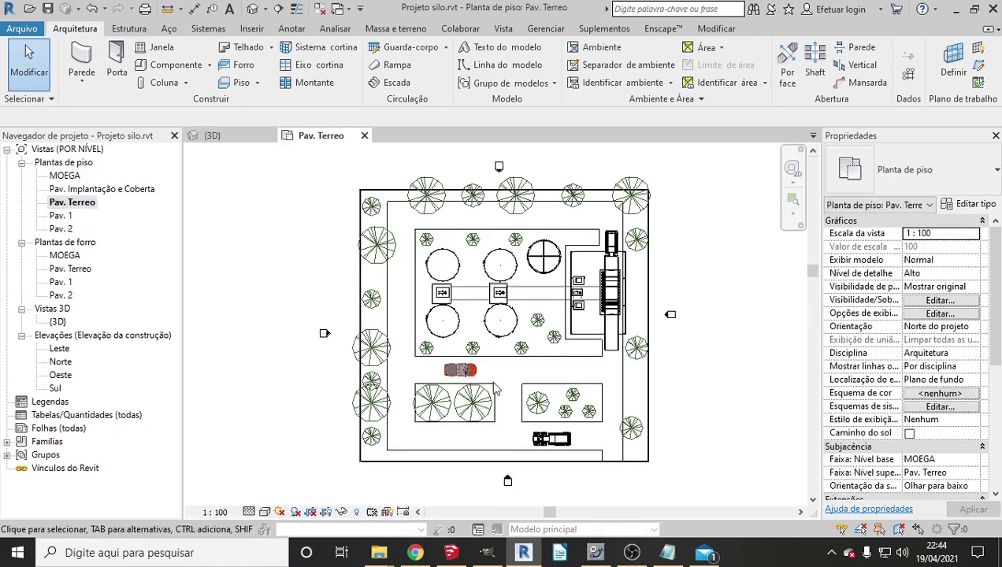
# Start a Parede (15 cm) Pintura Branca wall with 0.5 unconnected height, drawn as lines.
pyautogui.scroll(1, 495, 385)
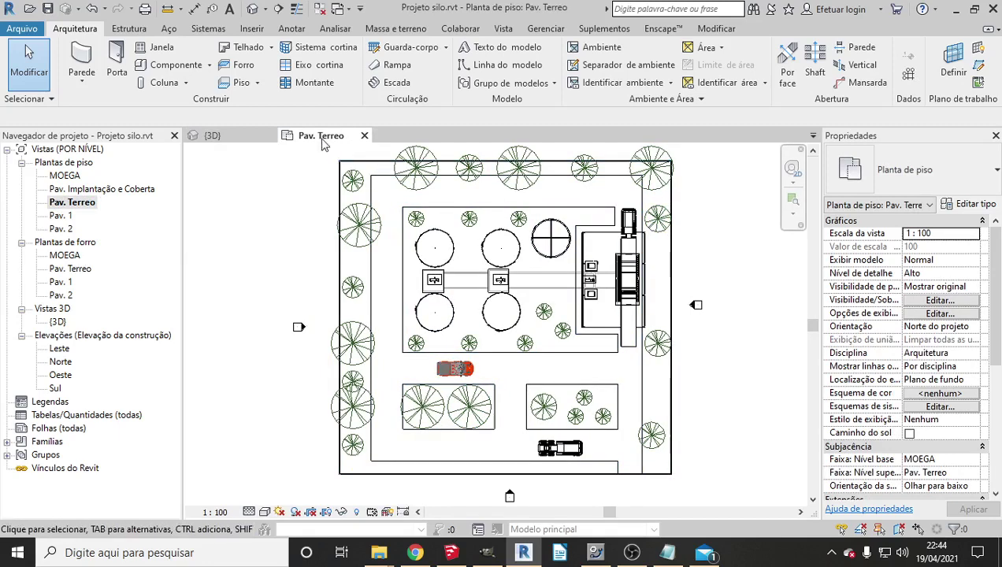
pyautogui.click(81, 63)
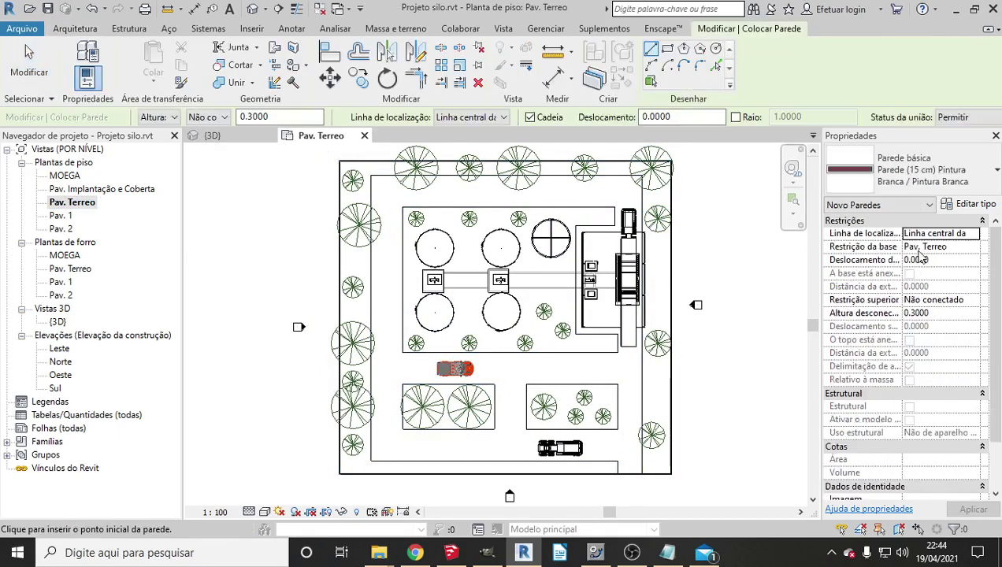
pyautogui.click(937, 313)
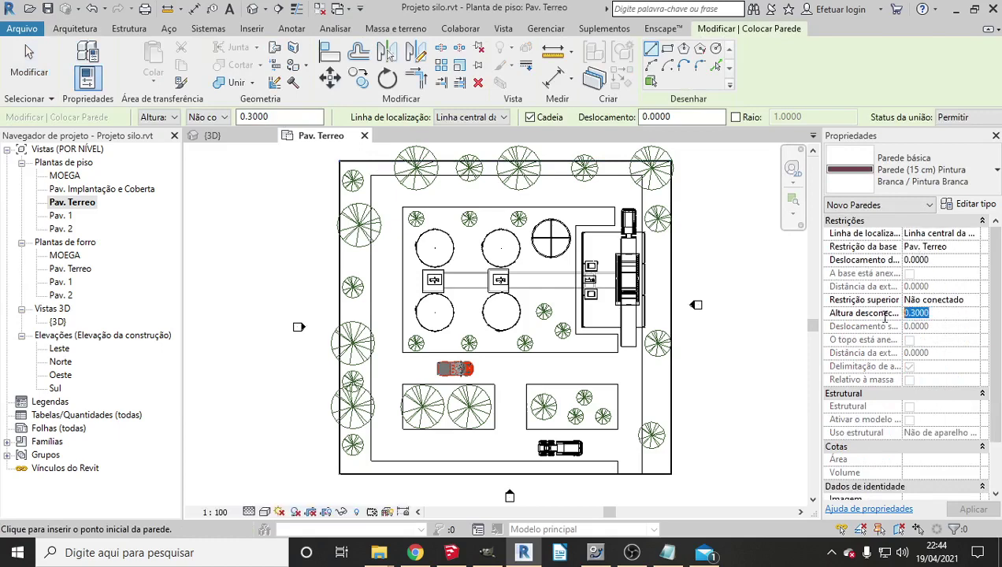
pyautogui.write('0.5')
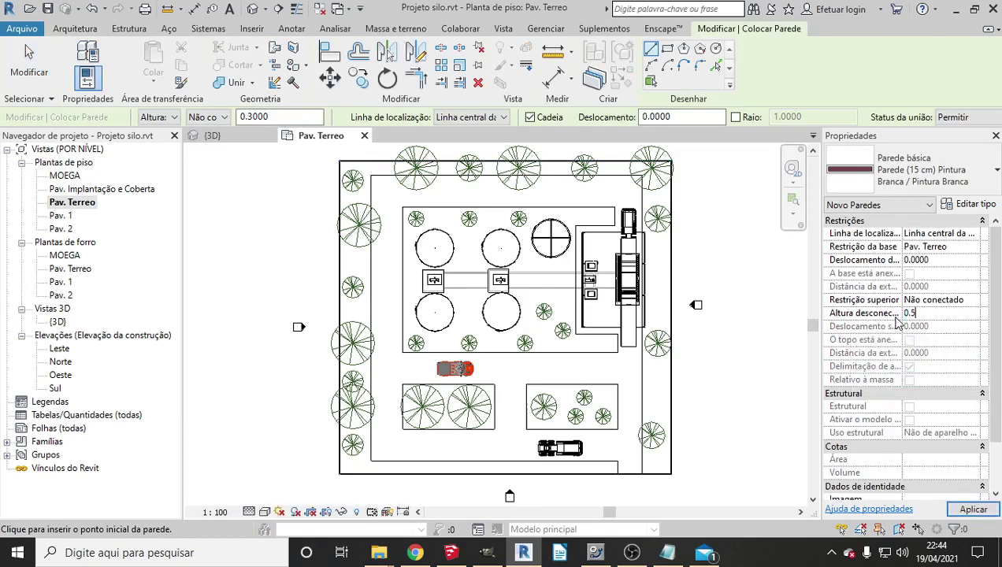
pyautogui.click(973, 509)
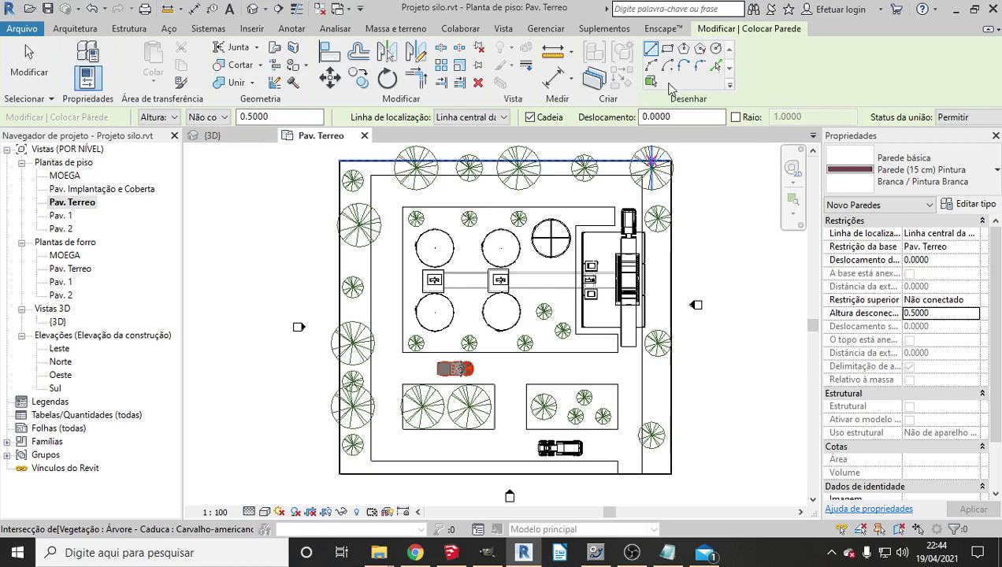
pyautogui.click(716, 68)
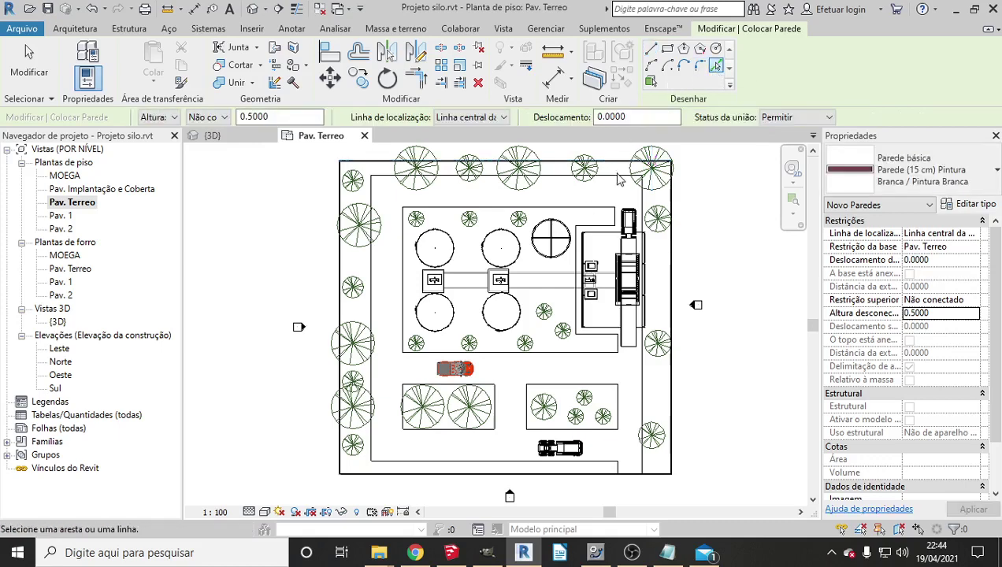
pyautogui.scroll(1, 614, 180)
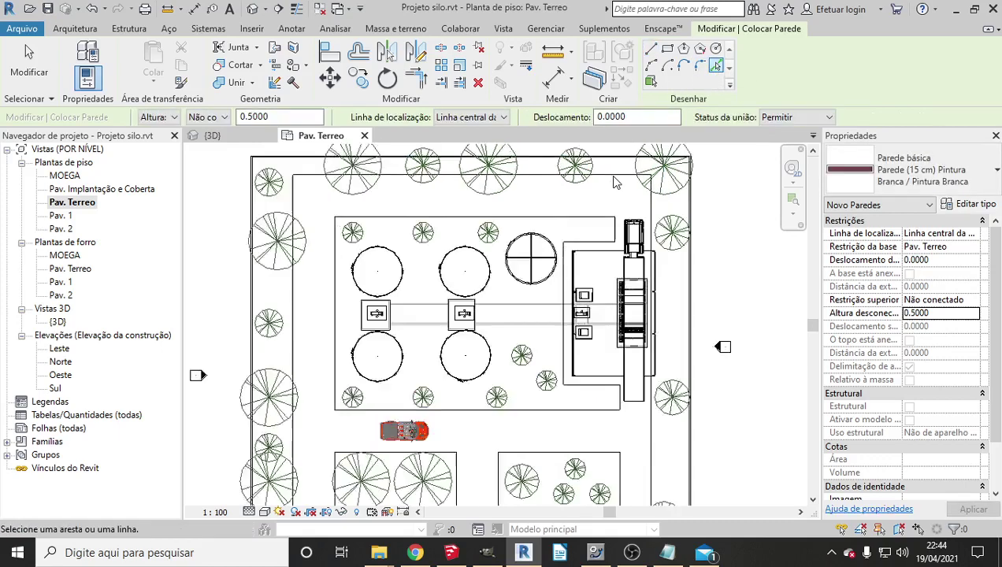
pyautogui.scroll(1, 614, 180)
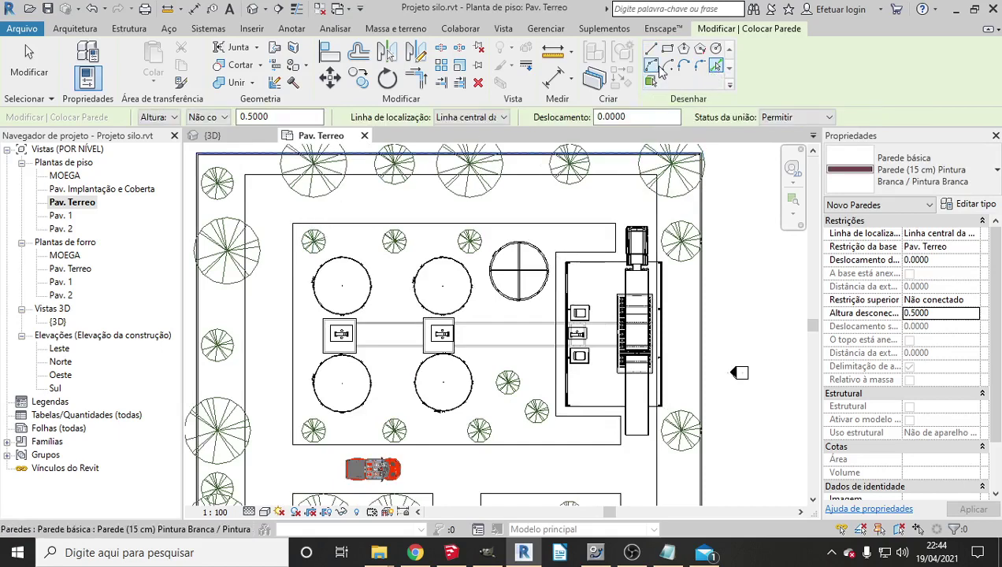
pyautogui.click(652, 50)
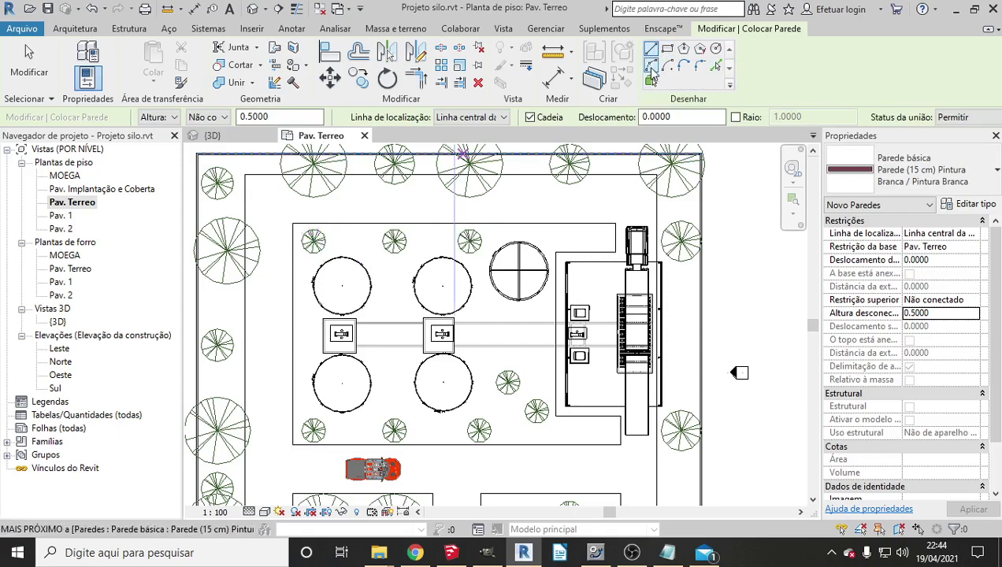
# Draw rectangular low walls around the left and right lower tree beds.
pyautogui.click(666, 50)
pyautogui.scroll(-1, 417, 203)
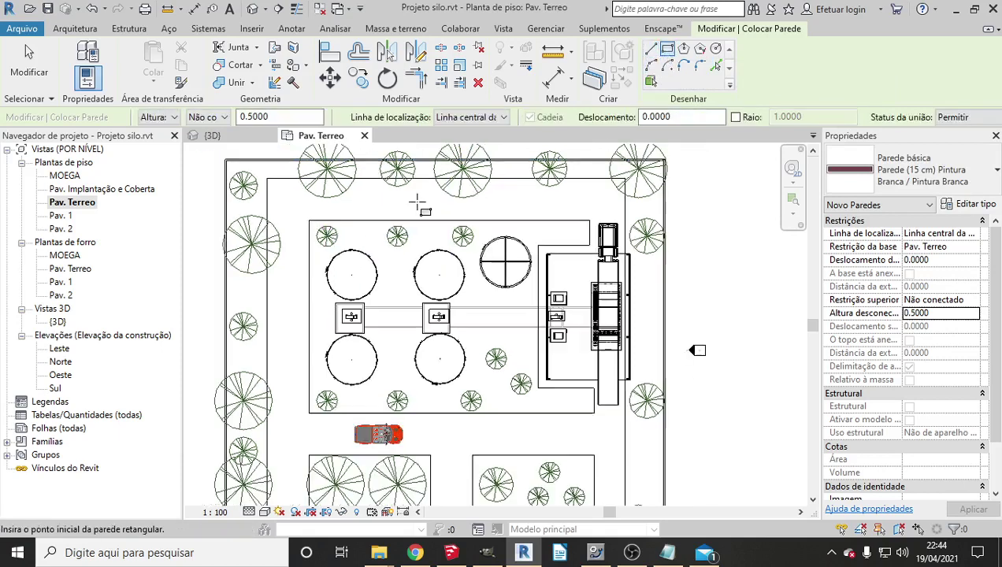
pyautogui.scroll(-1, 430, 283)
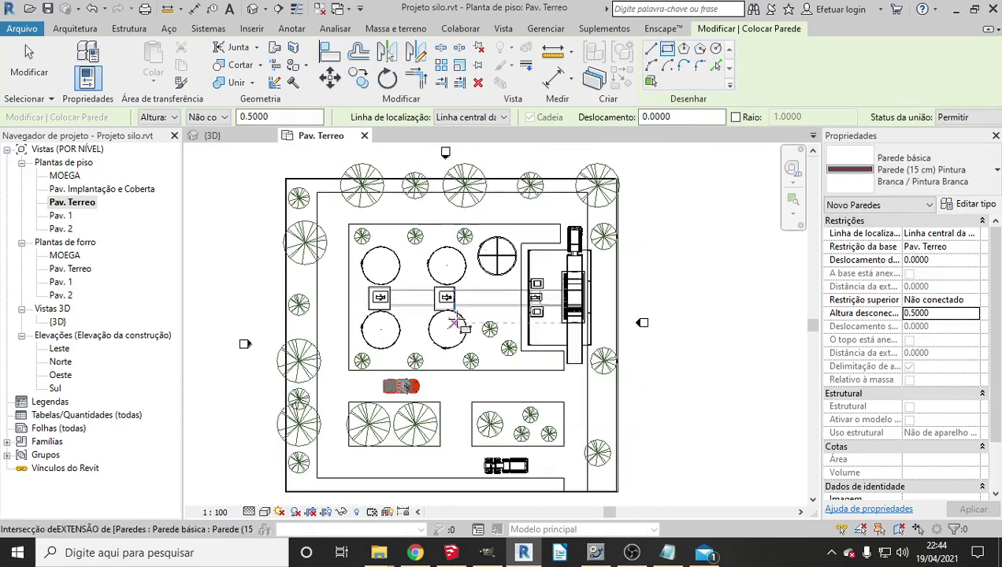
pyautogui.scroll(-2, 437, 364)
pyautogui.scroll(2, 436, 362)
pyautogui.scroll(2, 414, 363)
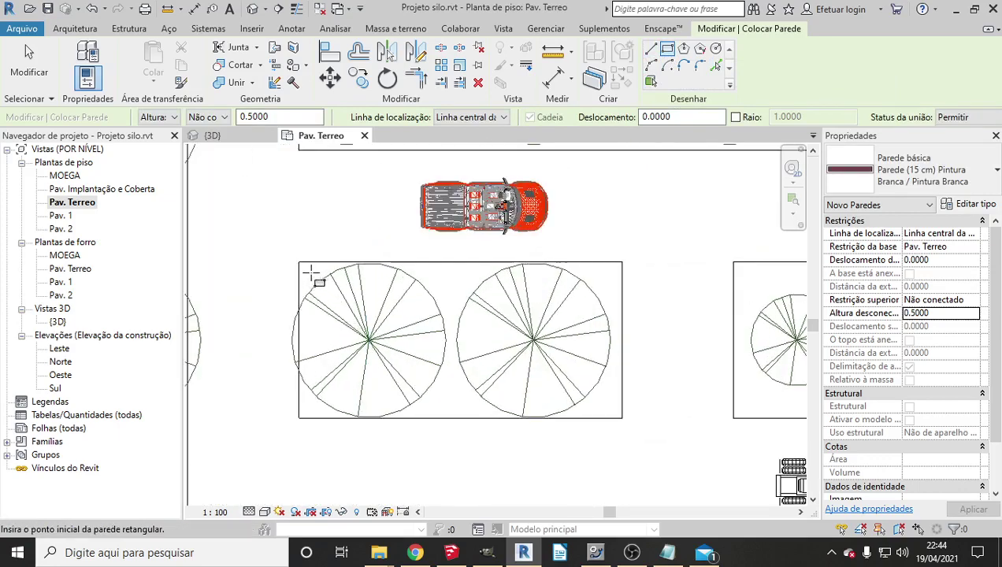
pyautogui.click(309, 271)
pyautogui.click(606, 408)
pyautogui.scroll(-2, 236, 300)
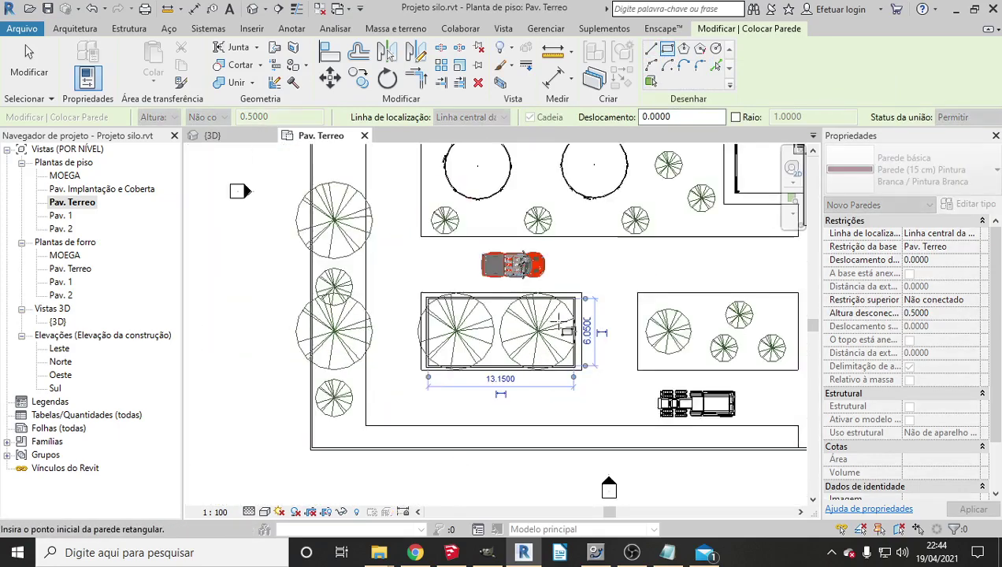
pyautogui.scroll(2, 661, 323)
pyautogui.scroll(-1, 551, 268)
pyautogui.click(582, 264)
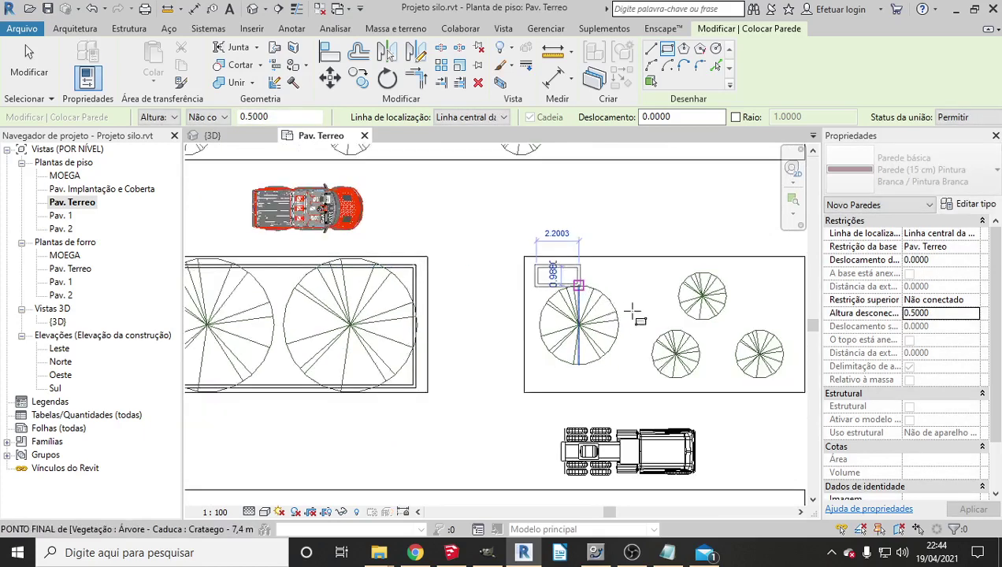
pyautogui.scroll(-2, 630, 315)
pyautogui.click(711, 349)
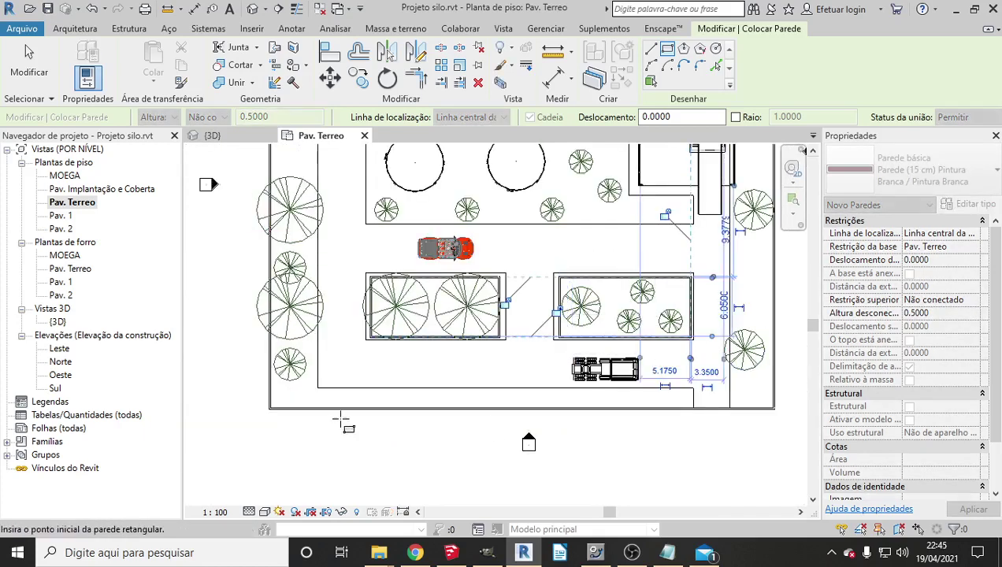
pyautogui.scroll(1, 360, 396)
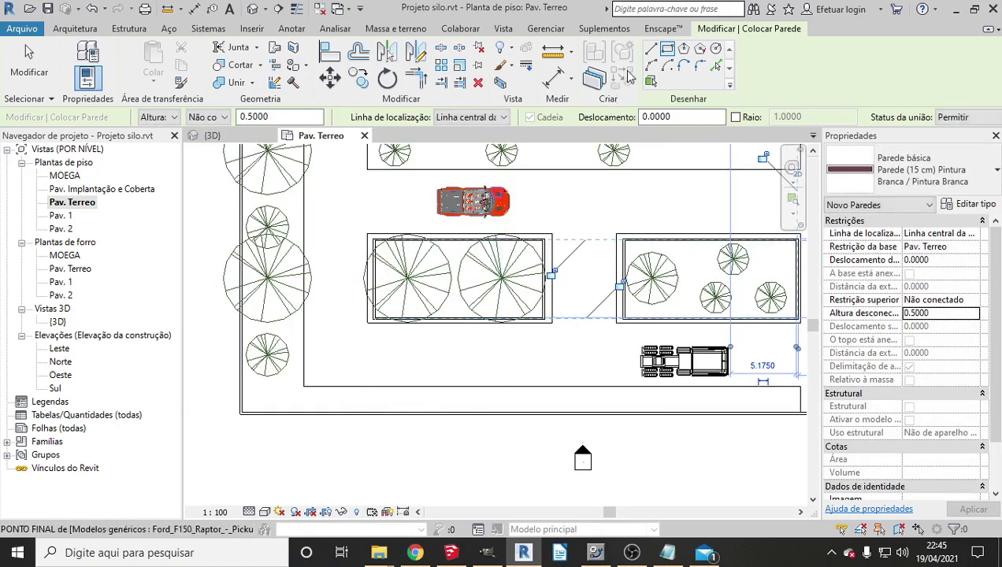
# Start a chained line wall at the bottom-right corner running along the bottom edge.
pyautogui.click(651, 49)
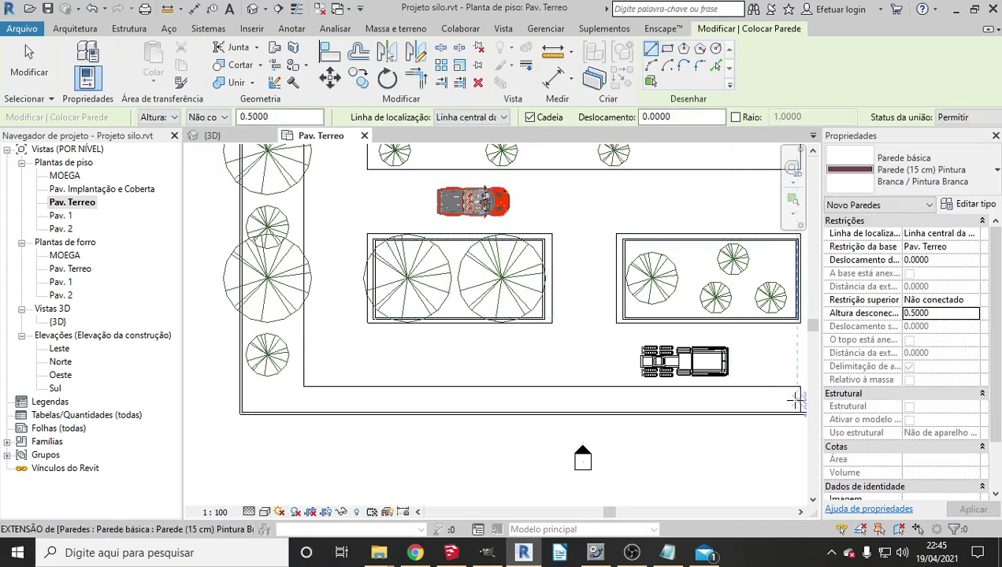
pyautogui.click(786, 406)
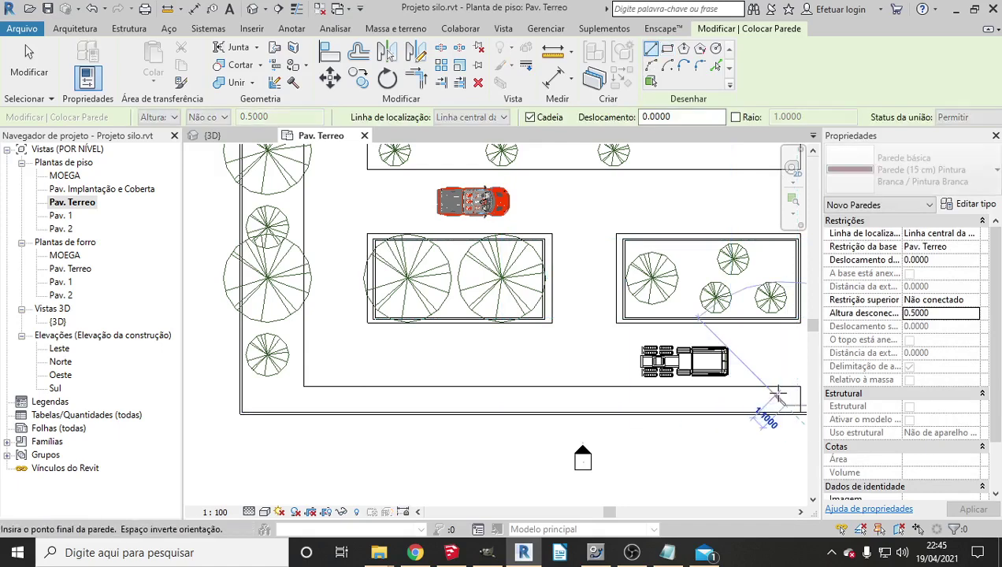
pyautogui.click(785, 393)
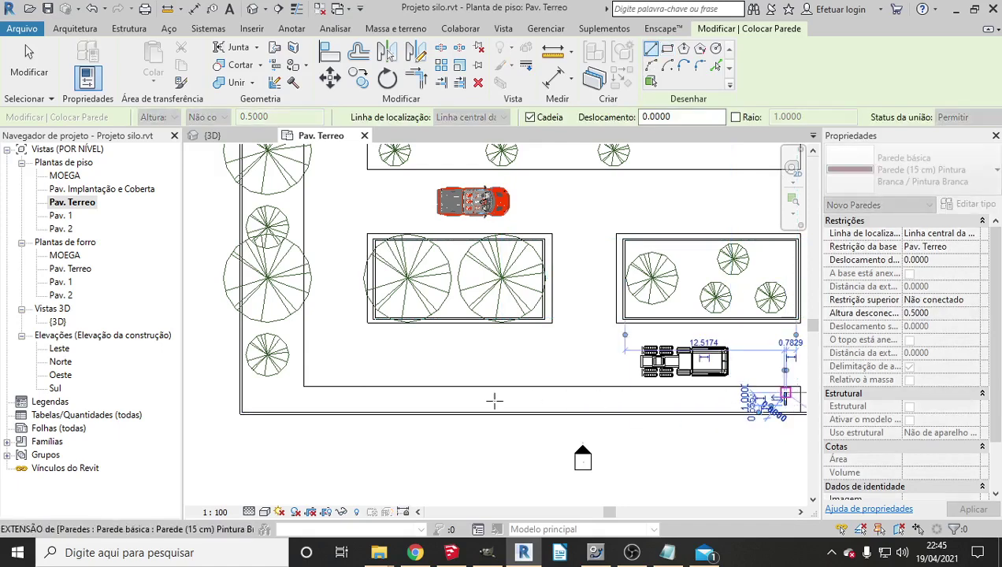
pyautogui.click(296, 394)
# Extend the curb wall across the top to the top-right corner, then 5.2 m down the right edge.
pyautogui.scroll(-3, 334, 366)
pyautogui.scroll(2, 325, 249)
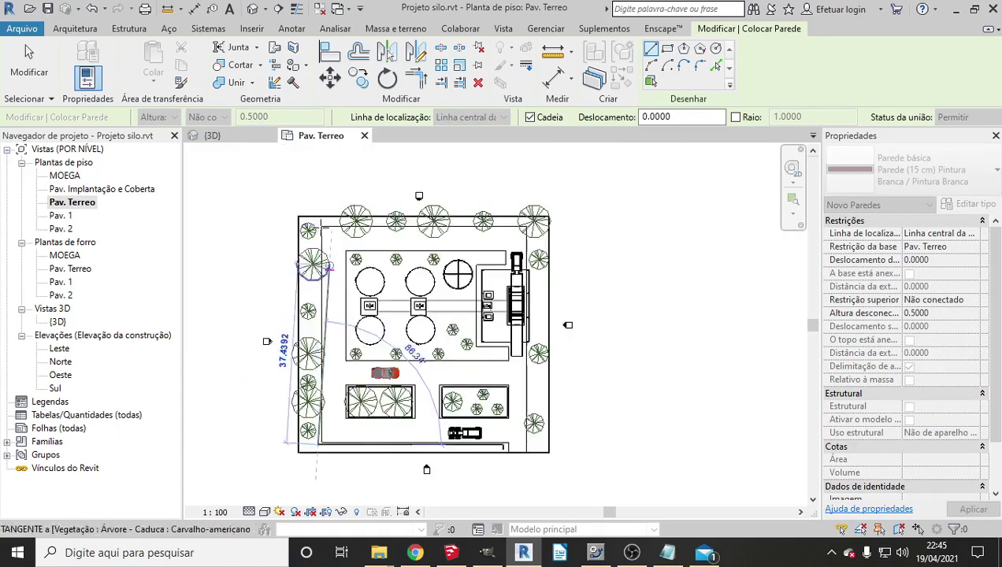
pyautogui.scroll(2, 325, 249)
pyautogui.scroll(2, 325, 249)
pyautogui.scroll(-2, 351, 223)
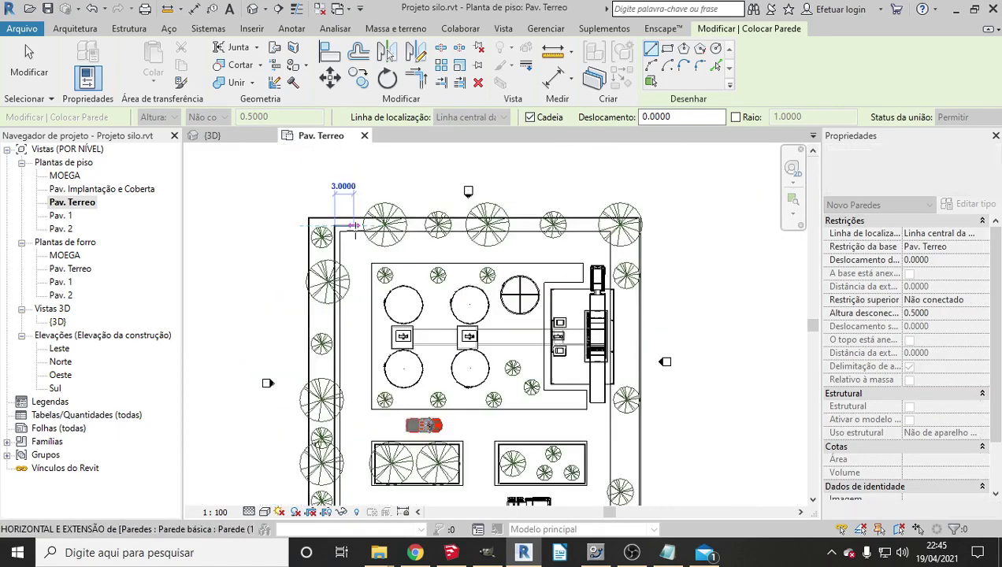
pyautogui.scroll(-1, 609, 267)
pyautogui.scroll(2, 551, 221)
pyautogui.scroll(1, 572, 211)
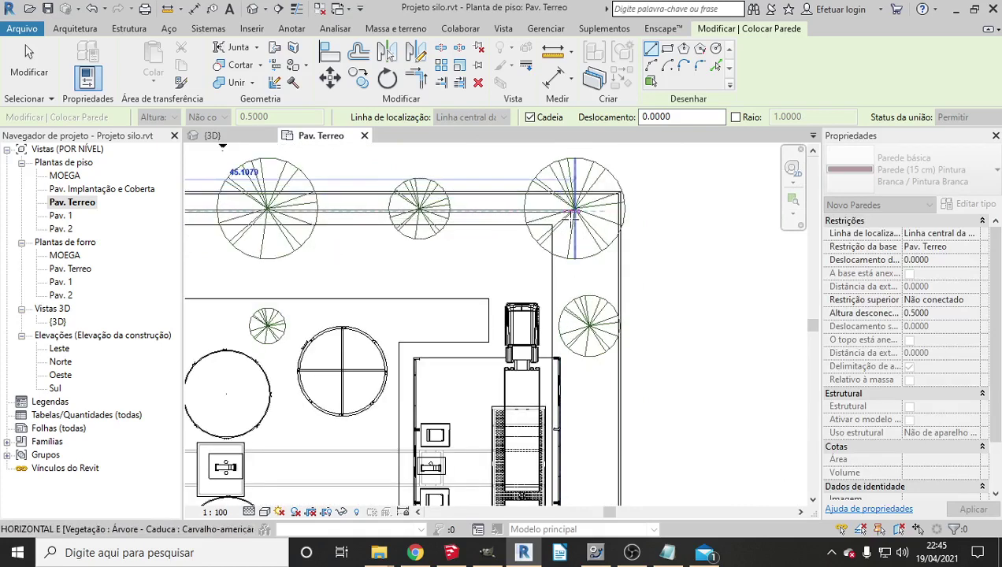
pyautogui.click(597, 211)
pyautogui.scroll(-1, 597, 212)
pyautogui.scroll(-2, 594, 260)
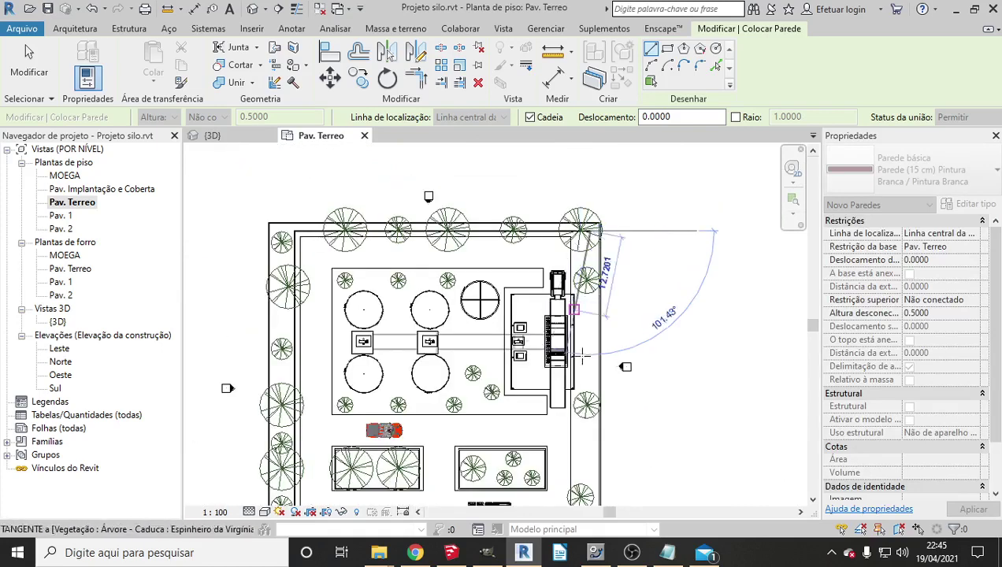
pyautogui.scroll(1, 590, 284)
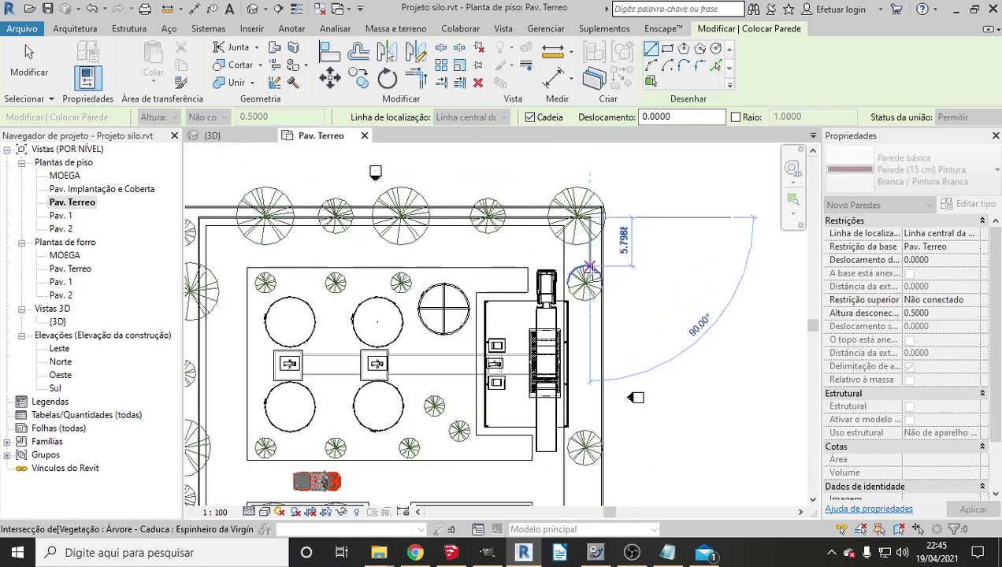
pyautogui.scroll(1, 589, 264)
pyautogui.click(589, 253)
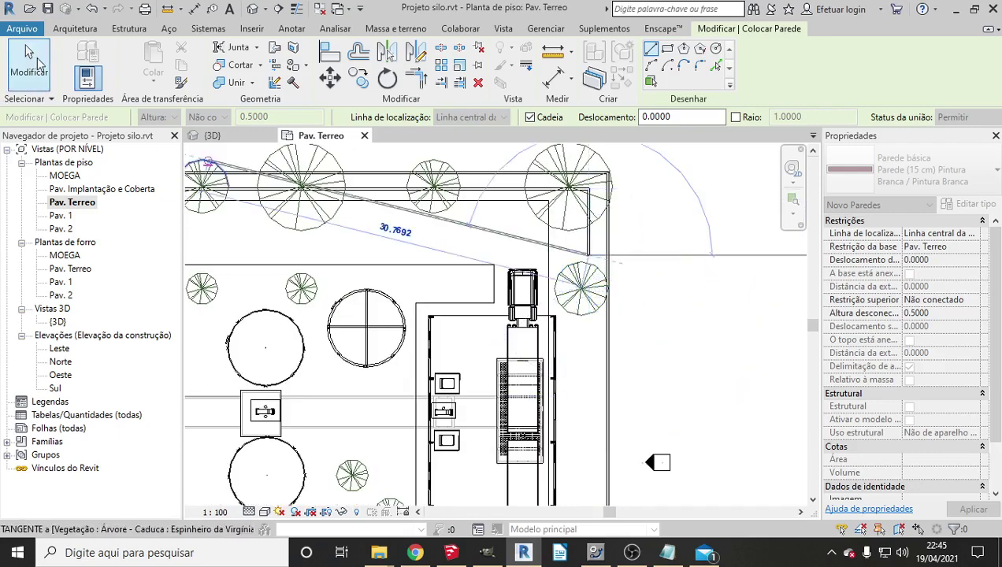
pyautogui.press('Escape')
pyautogui.press('Escape')
pyautogui.scroll(3, 504, 212)
# Move the short top-right corner wall left onto the inner site boundary.
pyautogui.click(687, 271)
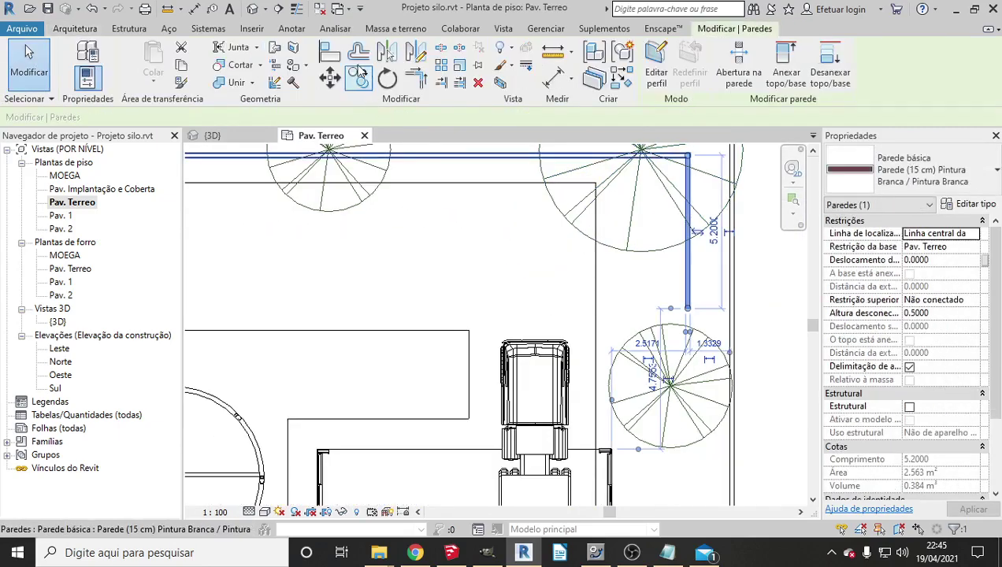
pyautogui.press('a')
pyautogui.press('l')
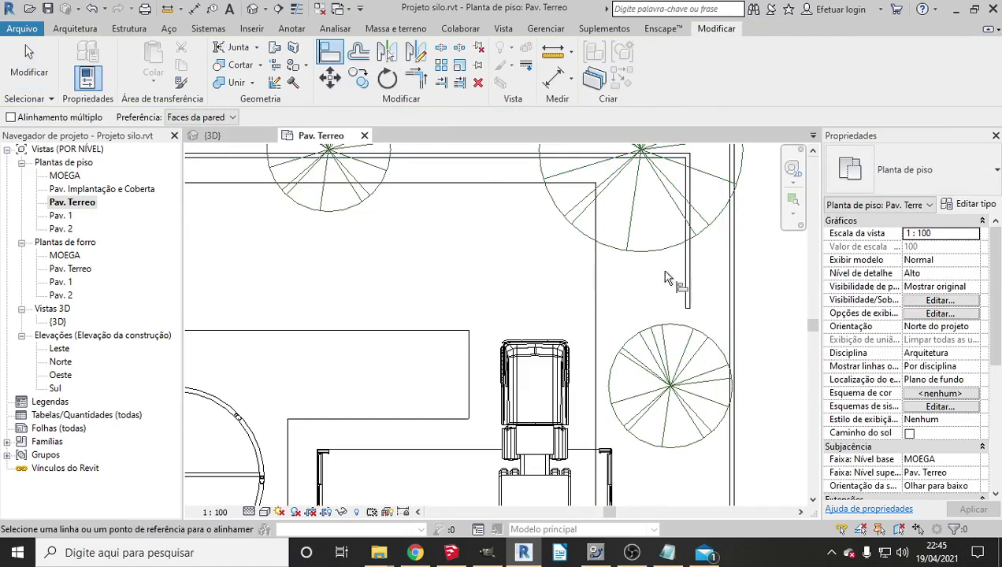
pyautogui.press('Escape')
pyautogui.click(685, 292)
pyautogui.scroll(2, 682, 290)
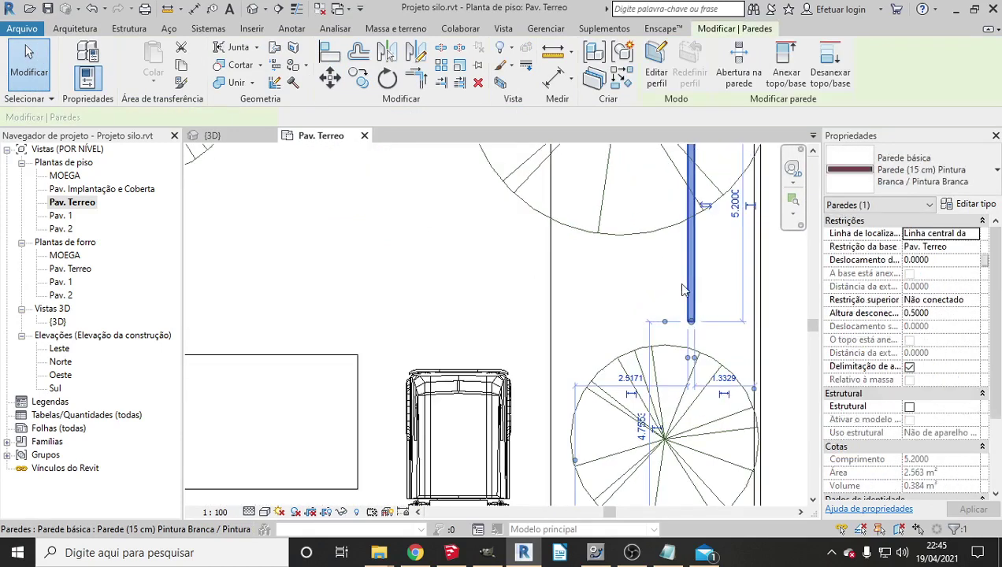
pyautogui.moveTo(686, 274); pyautogui.dragTo(549, 278)
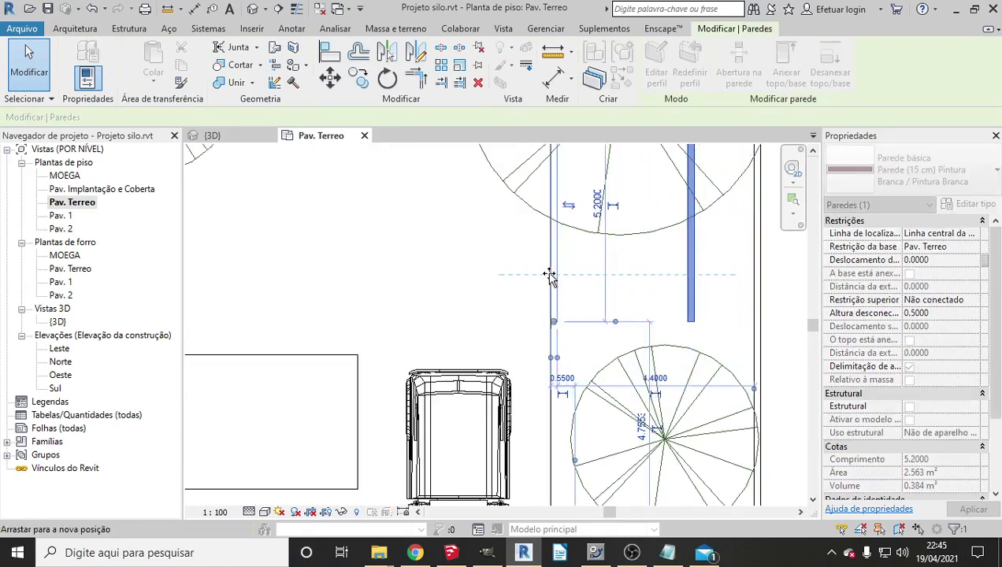
pyautogui.scroll(-3, 499, 232)
# Shift the long top curb wall down onto the inner boundary line.
pyautogui.click(520, 225)
pyautogui.scroll(3, 522, 225)
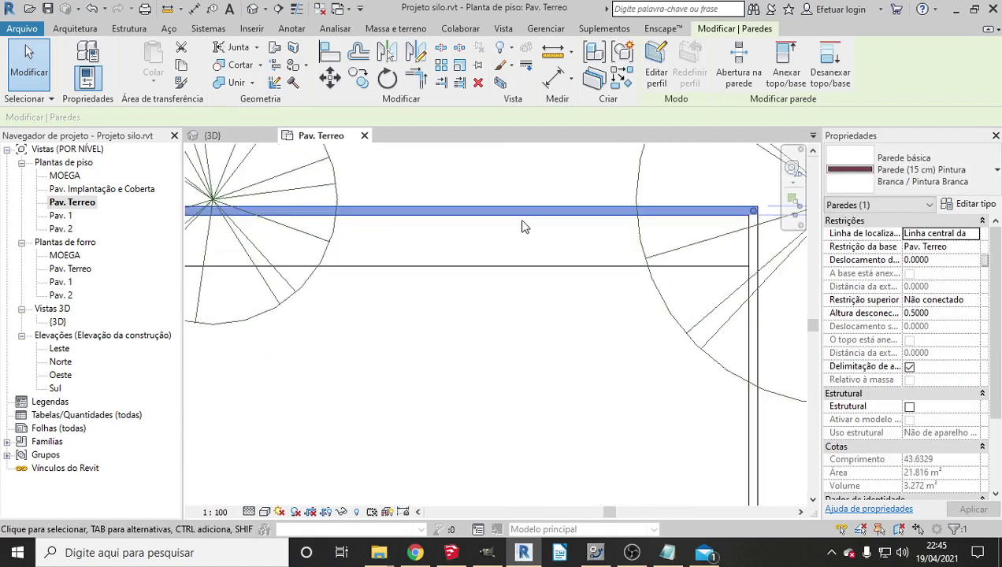
pyautogui.moveTo(521, 219); pyautogui.dragTo(518, 262)
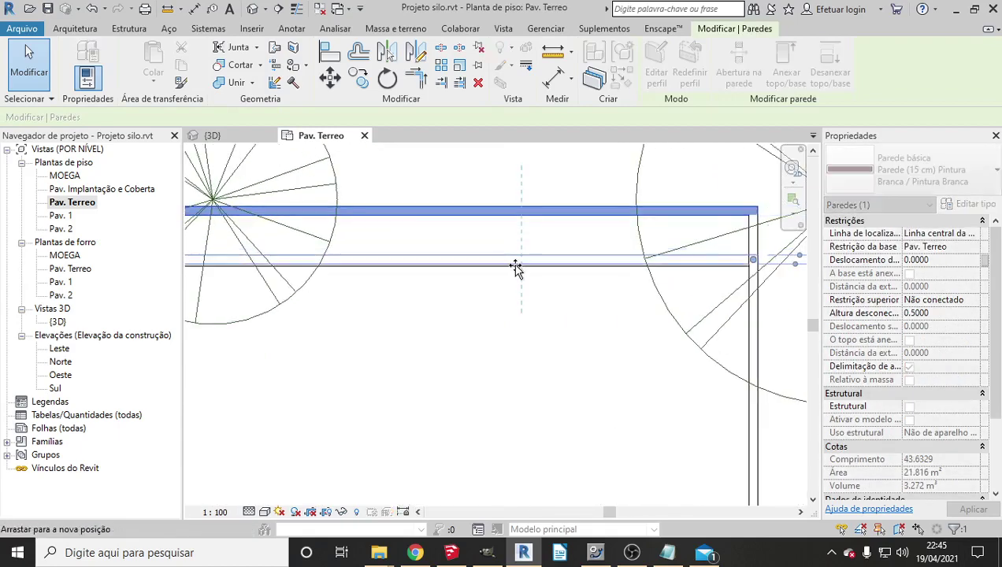
pyautogui.moveTo(516, 267); pyautogui.dragTo(516, 268)
pyautogui.scroll(-2, 528, 283)
pyautogui.scroll(-1, 534, 299)
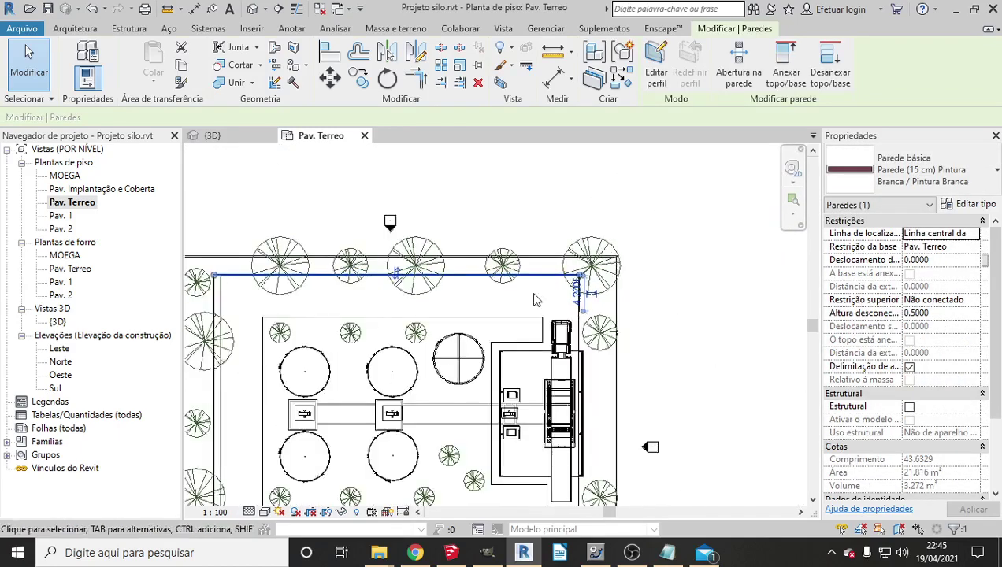
pyautogui.scroll(1, 442, 339)
pyautogui.scroll(3, 342, 344)
pyautogui.scroll(1, 343, 383)
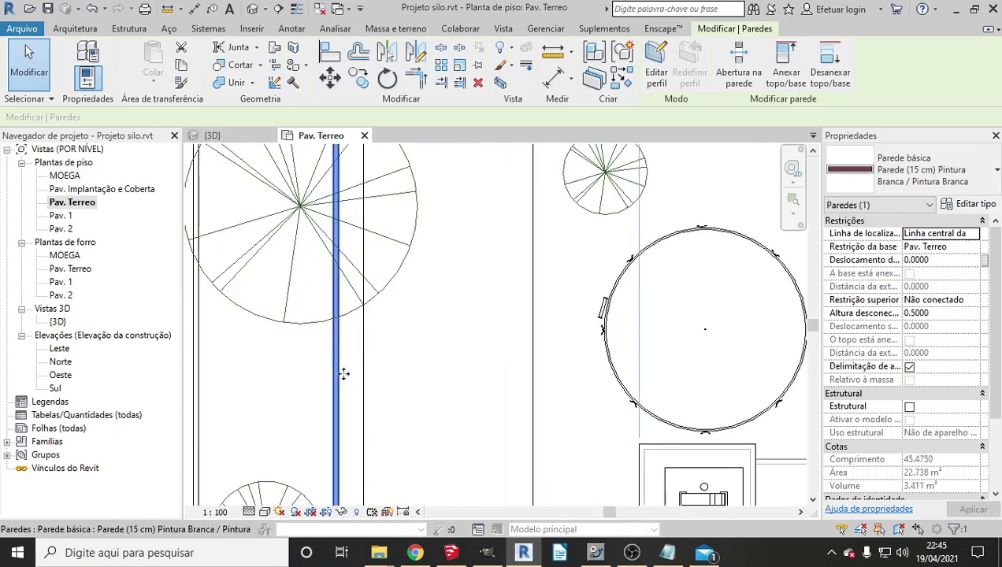
# Reposition the vertical, bottom and horizontal curb walls so they line up at the corner.
pyautogui.moveTo(343, 373); pyautogui.dragTo(364, 380)
pyautogui.scroll(-2, 389, 306)
pyautogui.scroll(-1, 423, 419)
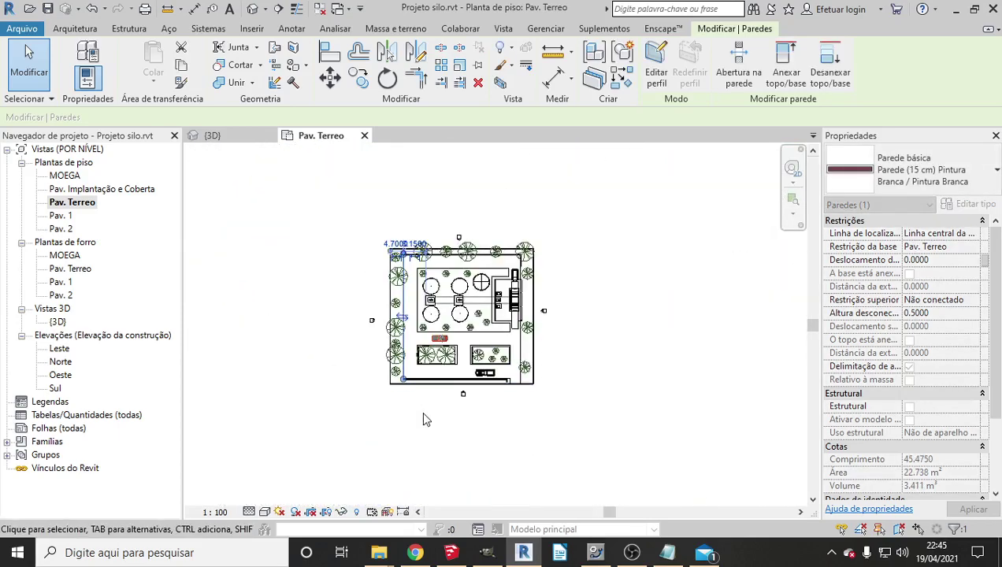
pyautogui.scroll(2, 423, 419)
pyautogui.scroll(2, 414, 346)
pyautogui.moveTo(410, 383); pyautogui.dragTo(410, 369)
pyautogui.scroll(-2, 397, 349)
pyautogui.scroll(2, 654, 370)
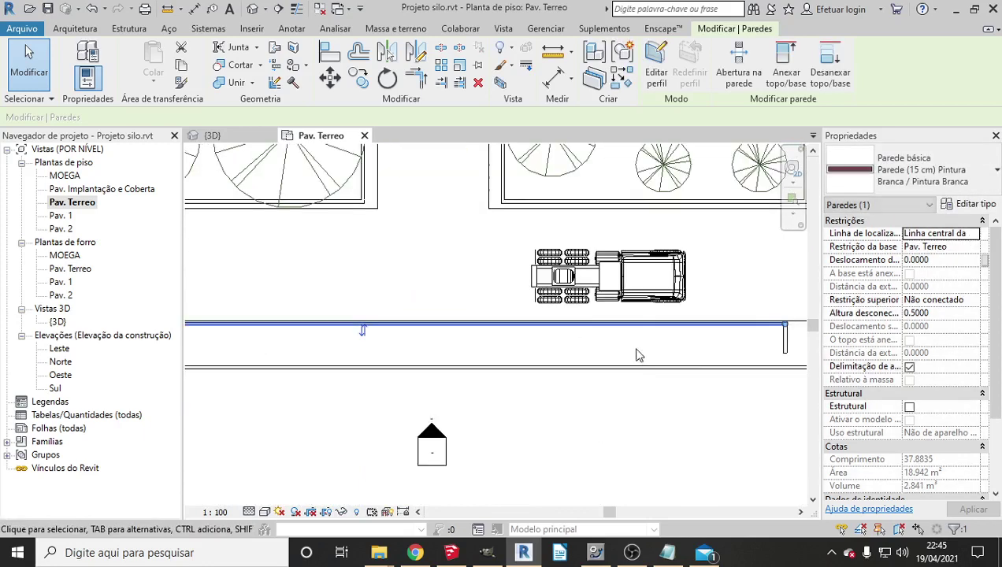
pyautogui.scroll(-1, 638, 354)
pyautogui.scroll(2, 530, 347)
pyautogui.scroll(1, 530, 346)
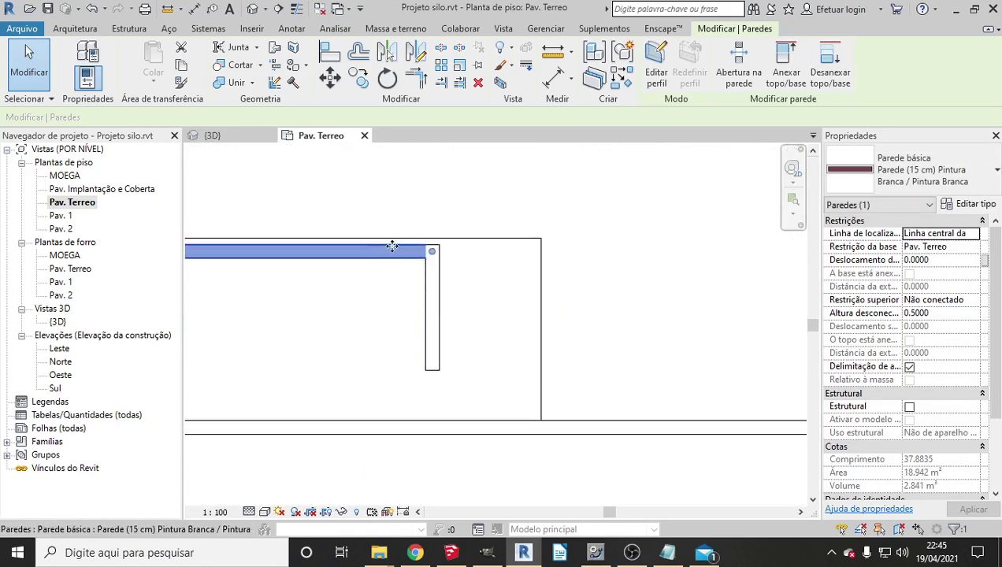
pyautogui.moveTo(392, 247); pyautogui.dragTo(385, 242)
# Move the short vertical corner wall right to meet the long bottom curb wall.
pyautogui.click(441, 337)
pyautogui.moveTo(445, 336)
pyautogui.mouseDown()
pyautogui.moveTo(555, 337)
pyautogui.moveTo(543, 347)
pyautogui.mouseUp()
pyautogui.press('r')
pyautogui.press('s')
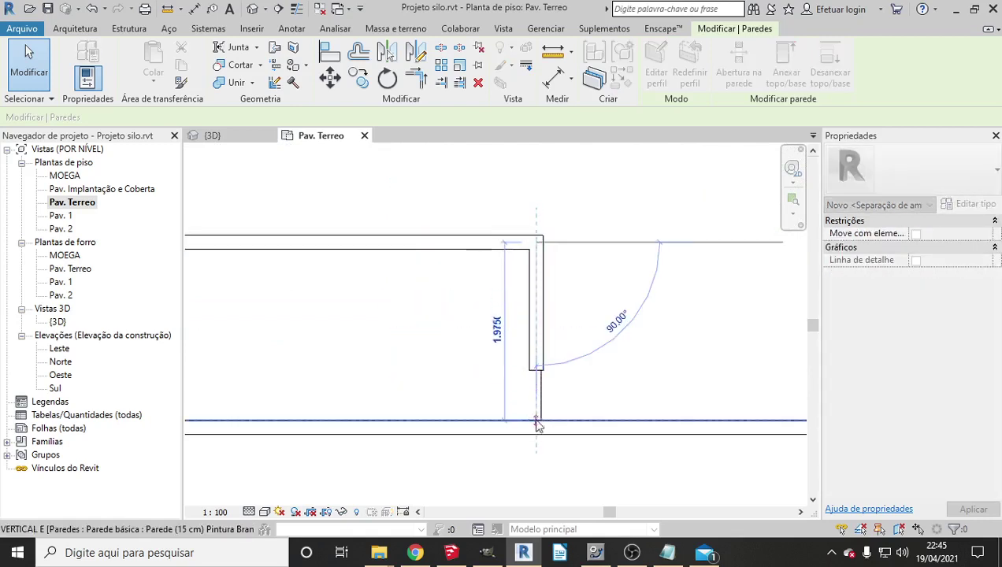
pyautogui.press('Escape')
pyautogui.click(546, 425)
pyautogui.scroll(-3, 516, 406)
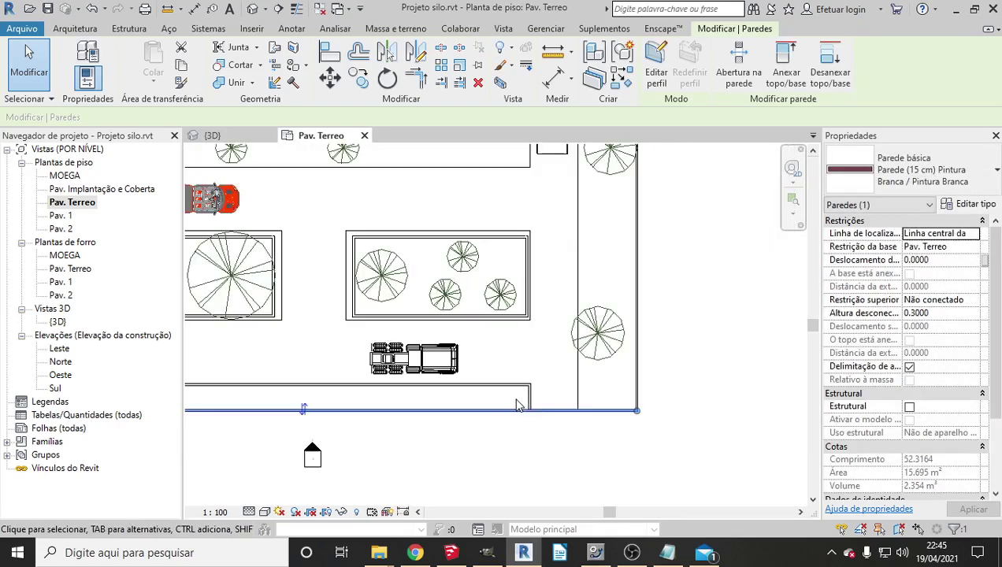
# Raise the unconnected height of four selected perimeter curb walls from 0.3 to 0.5.
pyautogui.keyDown('ctrl'); pyautogui.click(639, 334); pyautogui.keyUp('ctrl')
pyautogui.scroll(-3, 644, 334)
pyautogui.scroll(-2, 527, 348)
pyautogui.scroll(5, 569, 335)
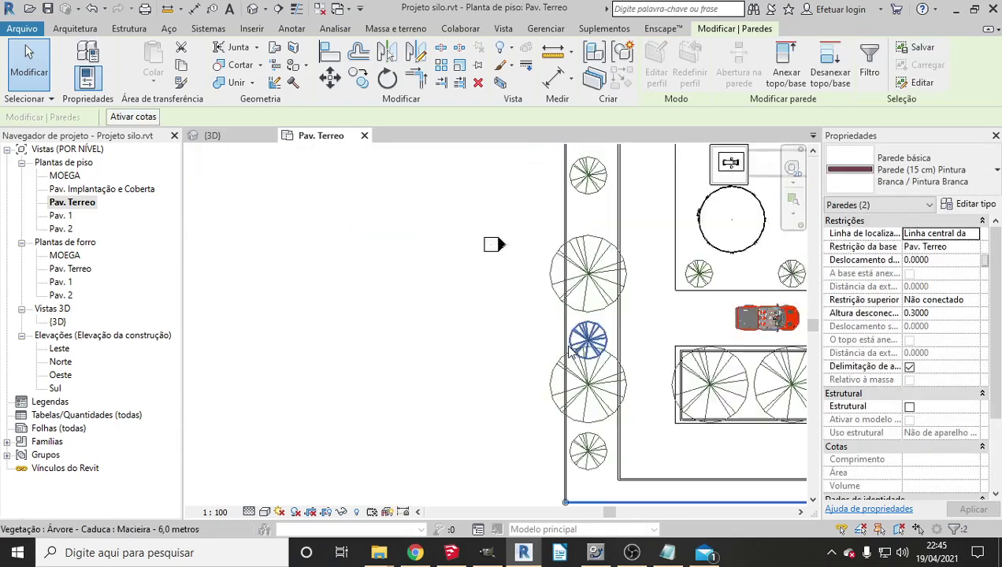
pyautogui.scroll(2, 568, 335)
pyautogui.keyDown('ctrl'); pyautogui.click(564, 331); pyautogui.keyUp('ctrl')
pyautogui.scroll(-3, 564, 331)
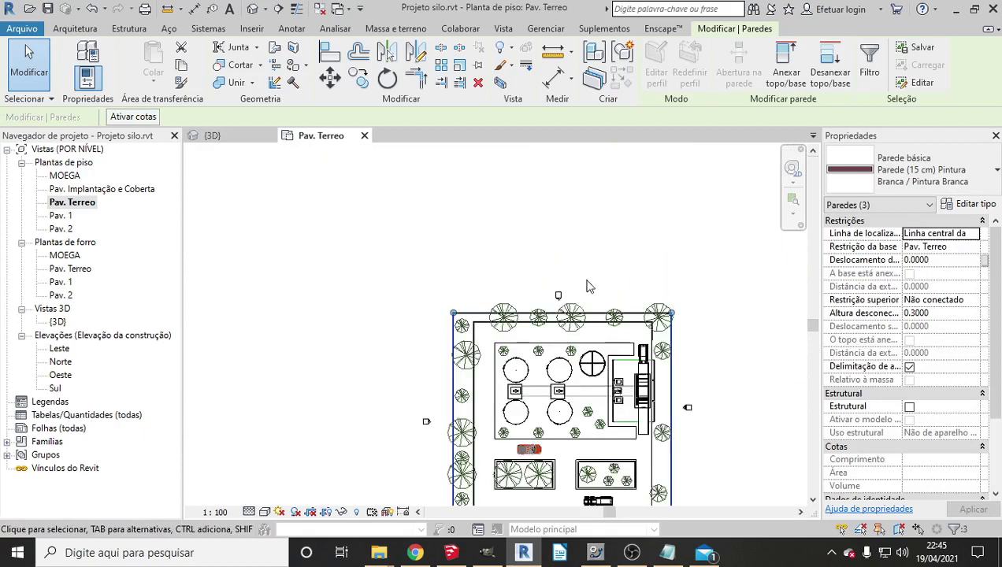
pyautogui.scroll(5, 604, 338)
pyautogui.keyDown('ctrl'); pyautogui.click(600, 380); pyautogui.keyUp('ctrl')
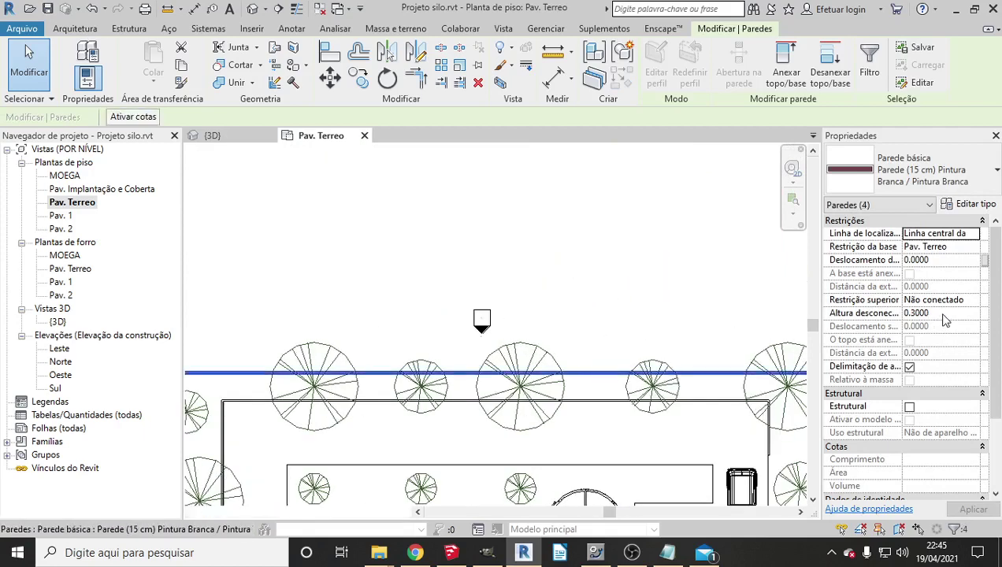
pyautogui.click(942, 314)
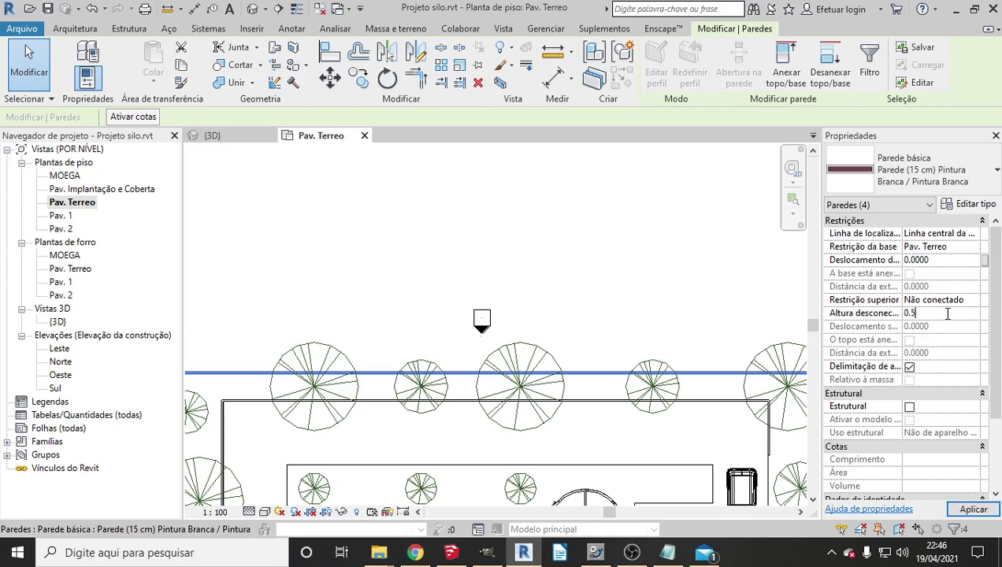
pyautogui.click(973, 509)
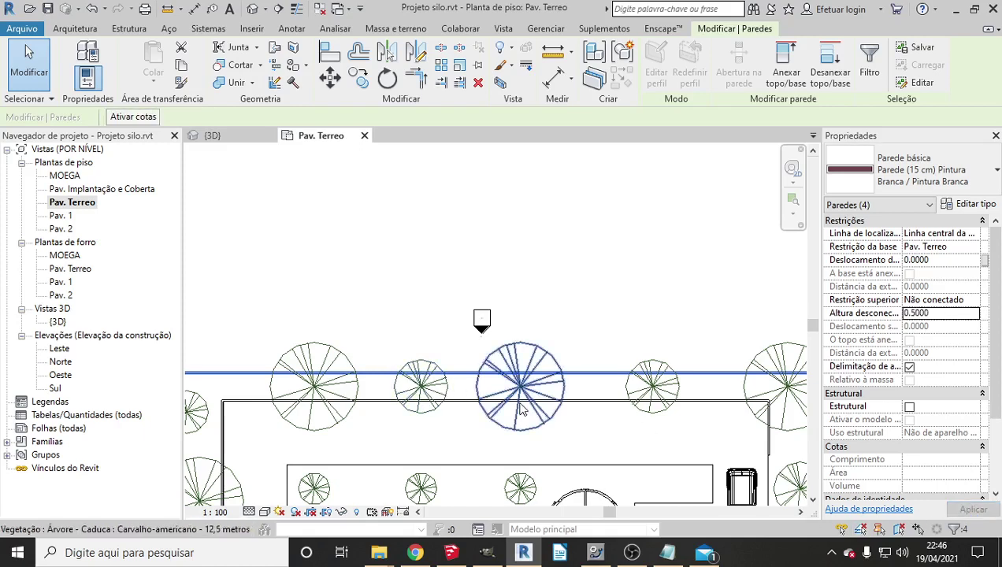
pyautogui.scroll(-4, 520, 385)
# Realign the first planter's right, bottom and vertical curb walls.
pyautogui.scroll(2, 418, 400)
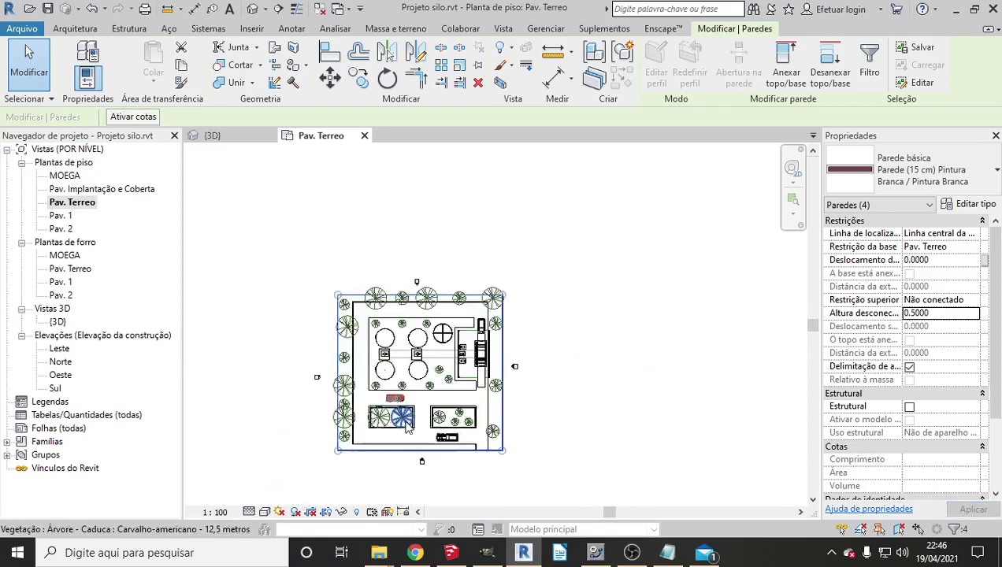
pyautogui.scroll(3, 441, 414)
pyautogui.scroll(2, 465, 426)
pyautogui.scroll(2, 464, 427)
pyautogui.moveTo(463, 426); pyautogui.dragTo(493, 426)
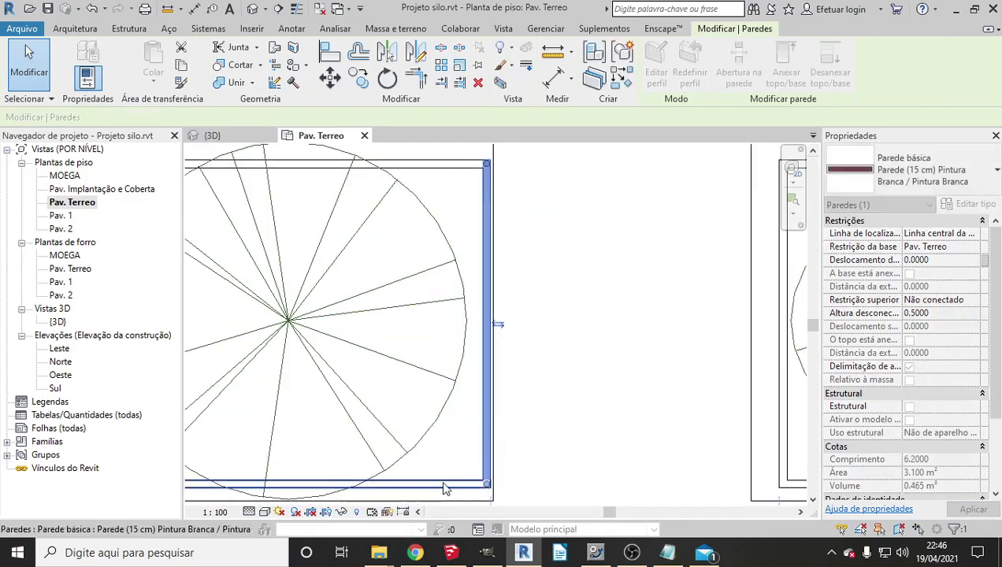
pyautogui.click(460, 482)
pyautogui.scroll(-3, 460, 426)
pyautogui.scroll(3, 461, 418)
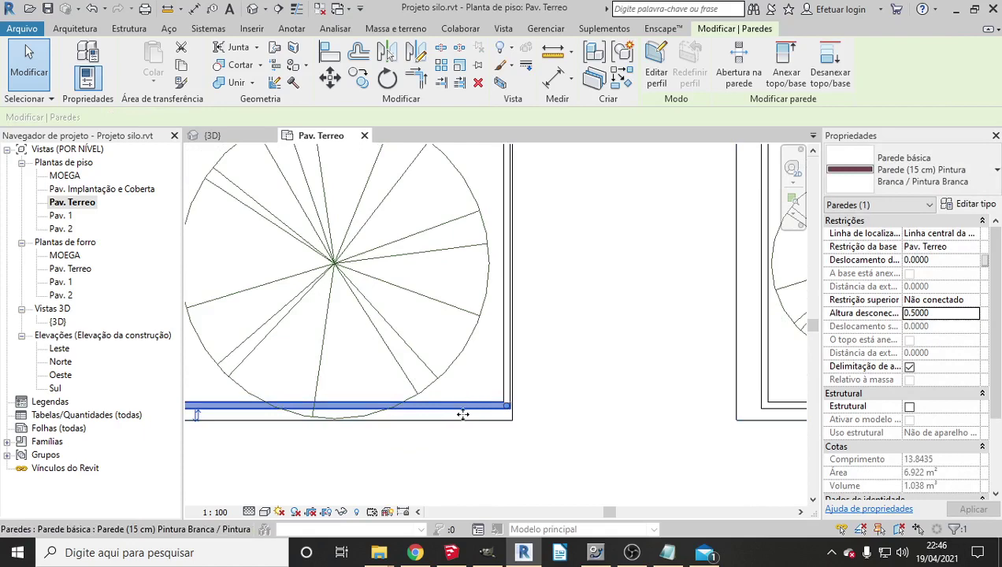
pyautogui.moveTo(463, 414); pyautogui.dragTo(463, 418)
pyautogui.scroll(2, 504, 403)
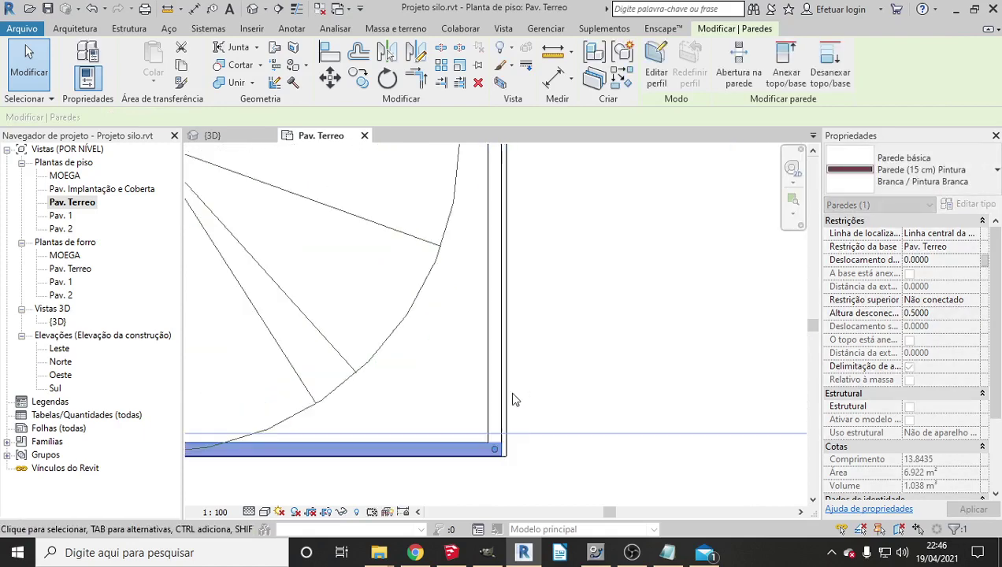
pyautogui.scroll(1, 512, 400)
pyautogui.click(514, 401)
pyautogui.moveTo(514, 399); pyautogui.dragTo(504, 400)
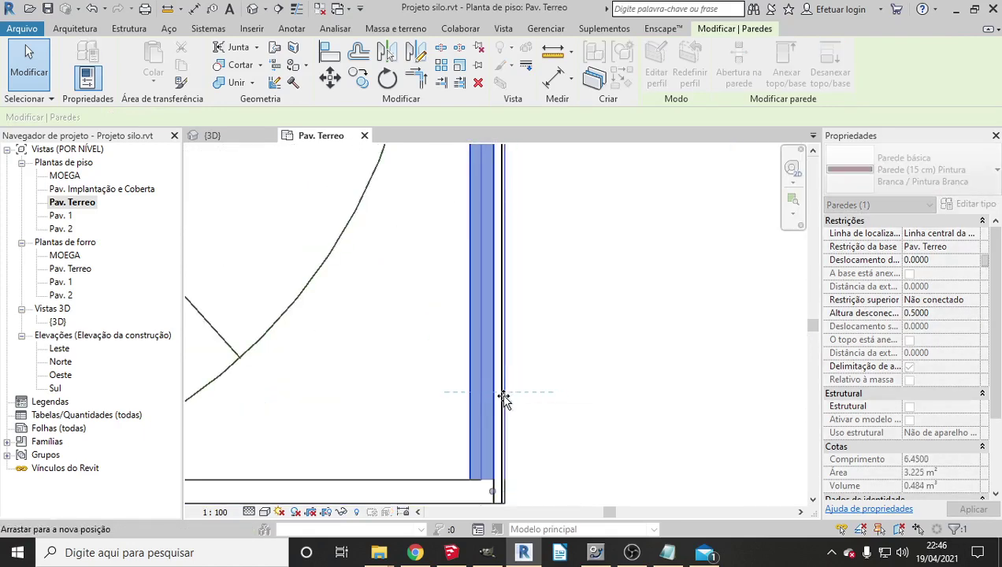
pyautogui.scroll(-2, 504, 400)
pyautogui.scroll(-2, 504, 400)
pyautogui.scroll(3, 302, 287)
pyautogui.scroll(1, 302, 287)
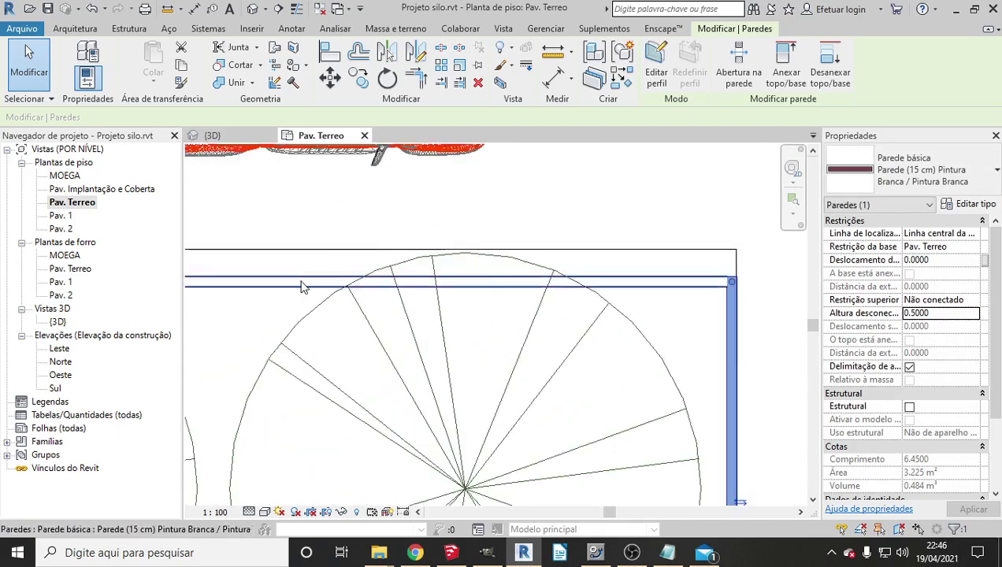
# Move the planter wall above the large tree upward and select the planter's left wall.
pyautogui.click(301, 286)
pyautogui.moveTo(293, 272); pyautogui.dragTo(445, 258)
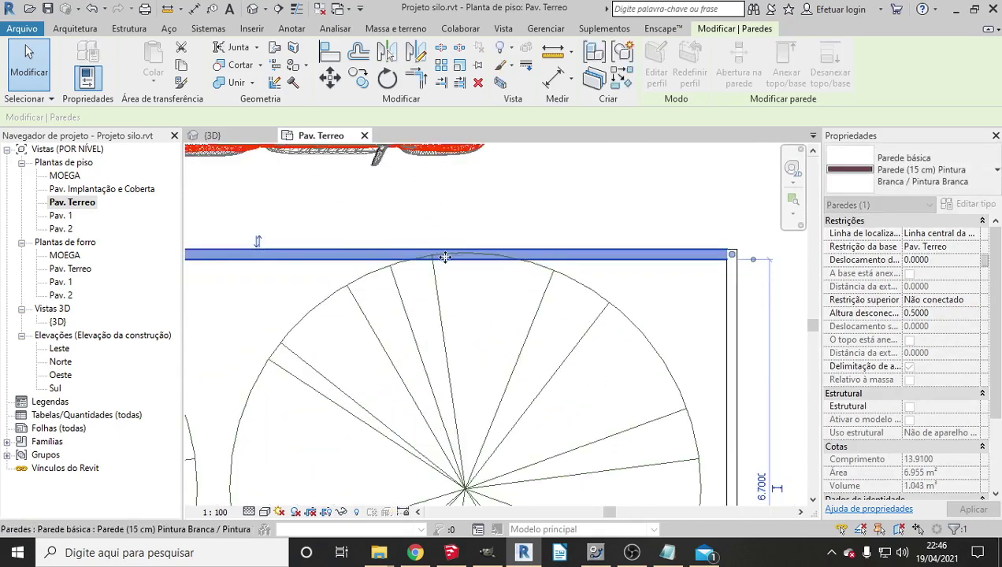
pyautogui.scroll(-3, 445, 258)
pyautogui.scroll(3, 323, 256)
pyautogui.click(341, 252)
pyautogui.scroll(1, 342, 252)
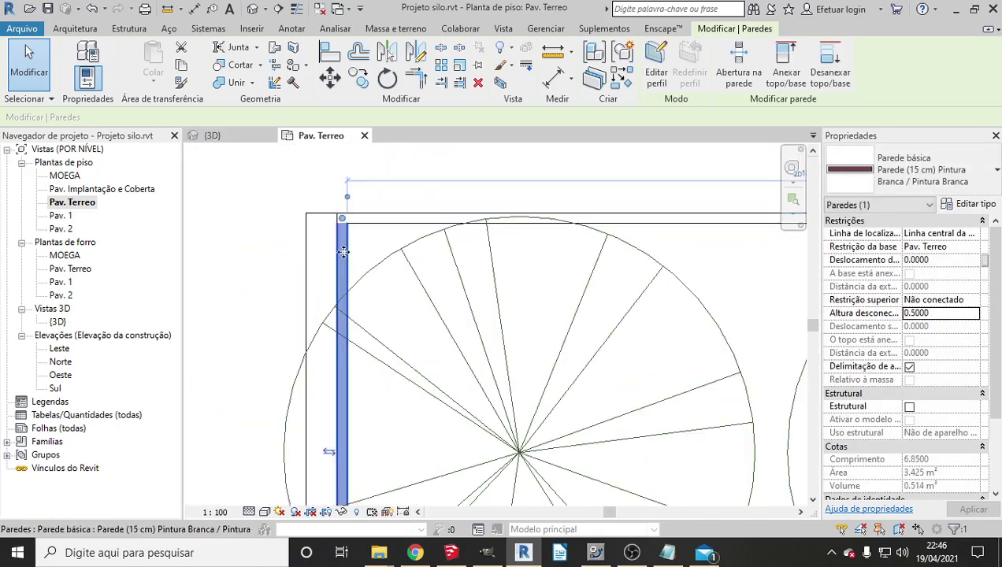
pyautogui.scroll(-5, 290, 272)
pyautogui.scroll(-2, 291, 272)
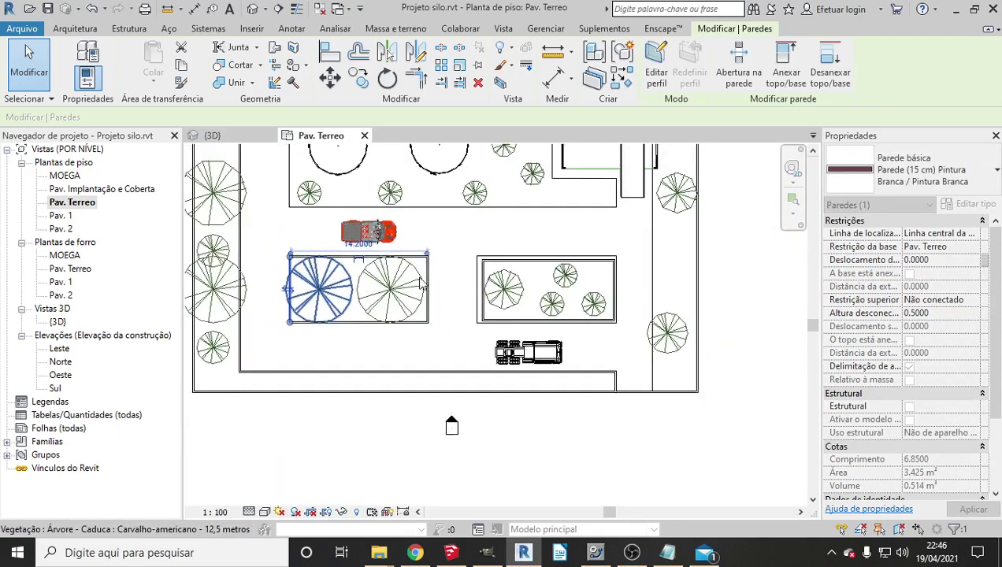
pyautogui.scroll(2, 421, 285)
pyautogui.scroll(2, 362, 245)
# Raise the right planter's top wall and select its left and bottom walls.
pyautogui.click(339, 246)
pyautogui.scroll(2, 358, 260)
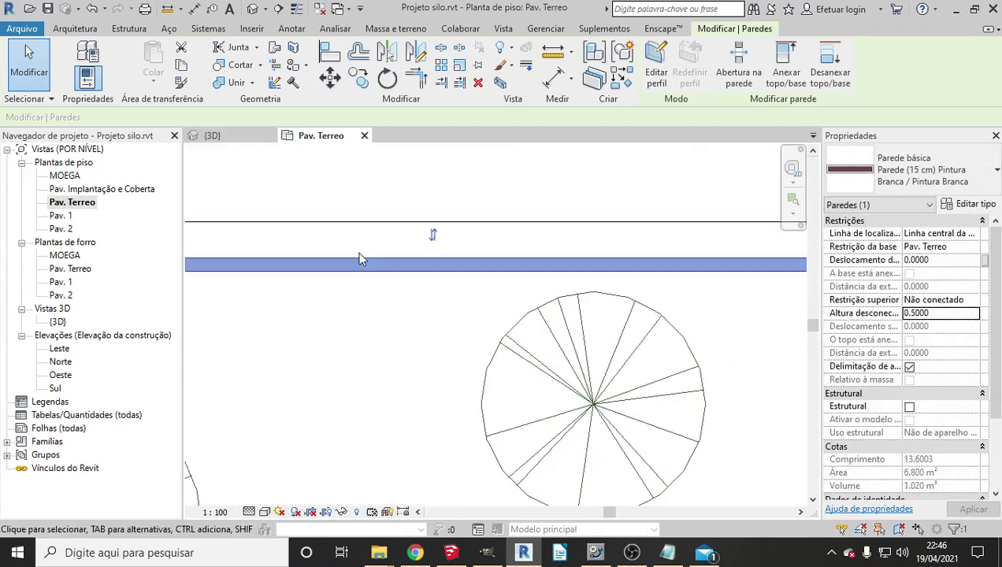
pyautogui.moveTo(359, 258); pyautogui.dragTo(351, 223)
pyautogui.scroll(-3, 248, 280)
pyautogui.scroll(3, 314, 249)
pyautogui.click(313, 248)
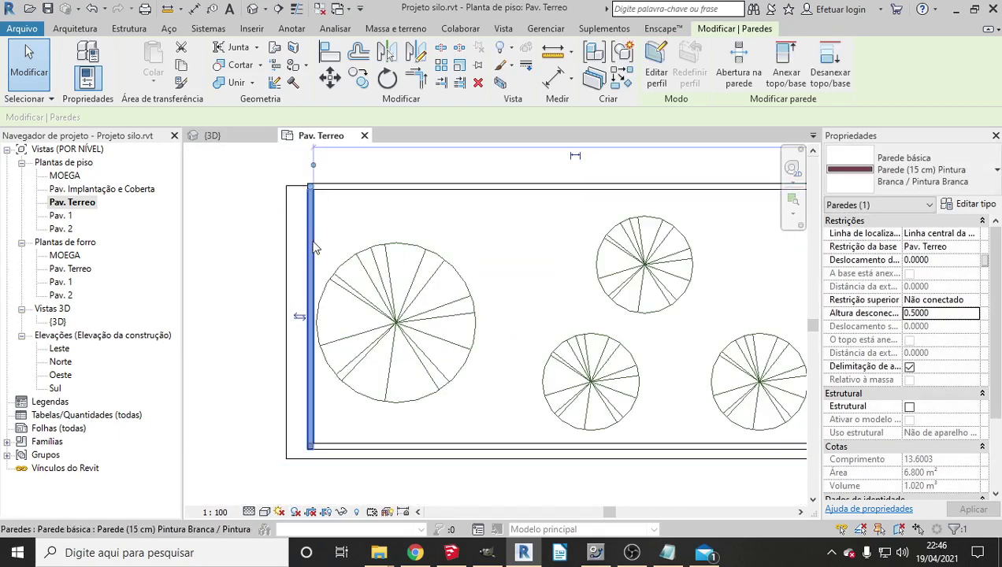
pyautogui.scroll(-3, 353, 364)
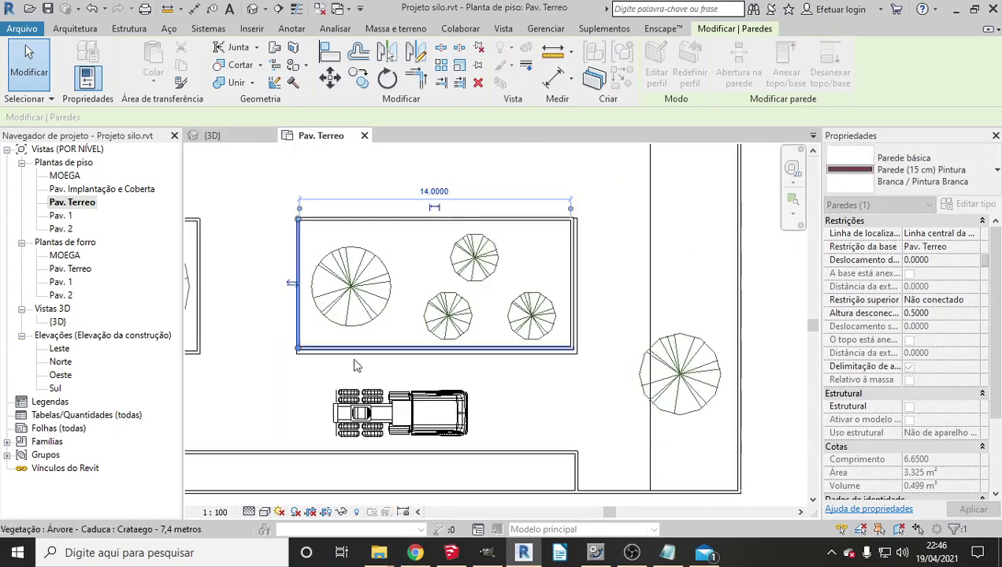
pyautogui.scroll(3, 349, 331)
pyautogui.click(349, 330)
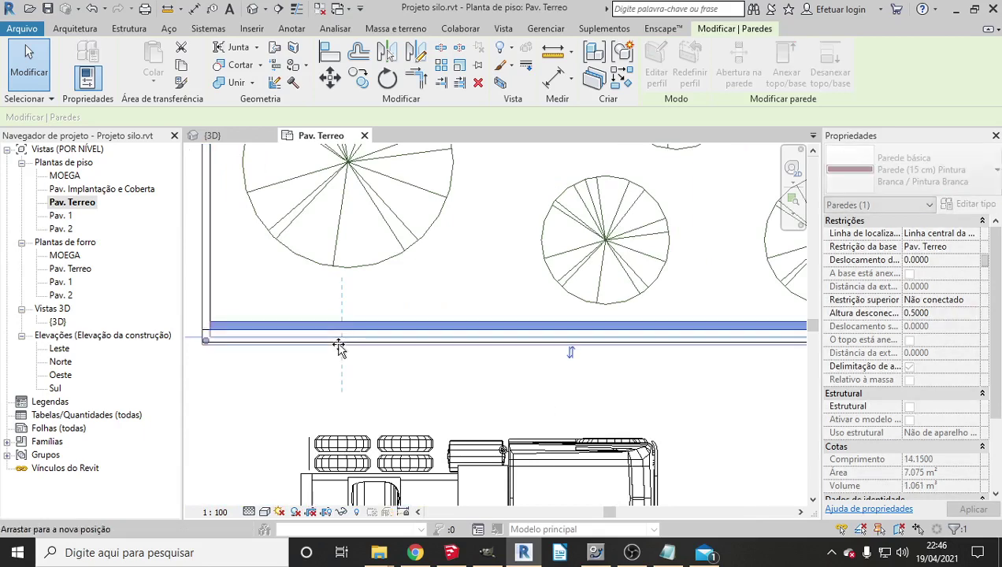
pyautogui.scroll(-3, 328, 324)
pyautogui.scroll(3, 618, 290)
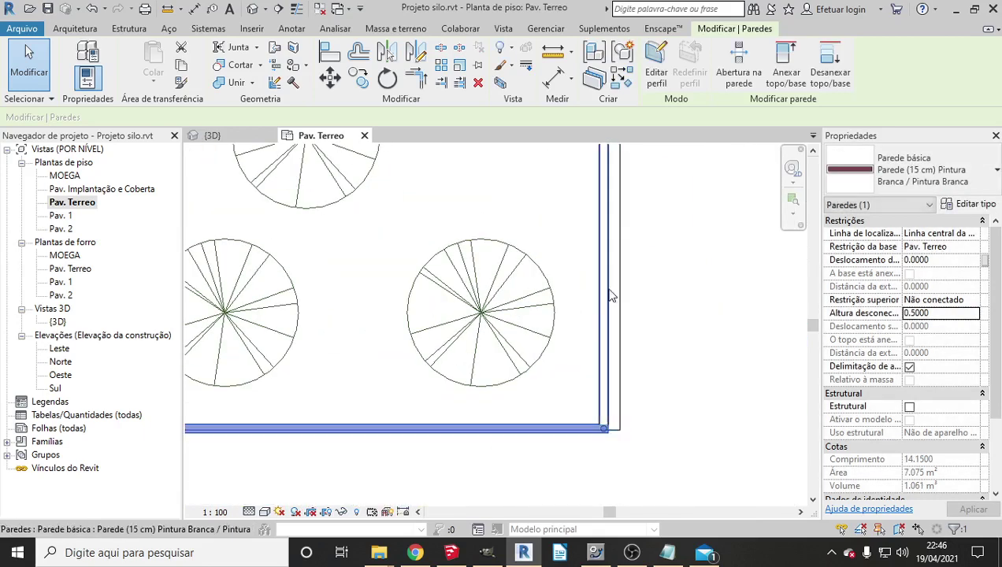
pyautogui.scroll(2, 618, 290)
# Adjust the right planter's right wall and lengthen the truck-entrance wall to 9.1 m.
pyautogui.click(622, 286)
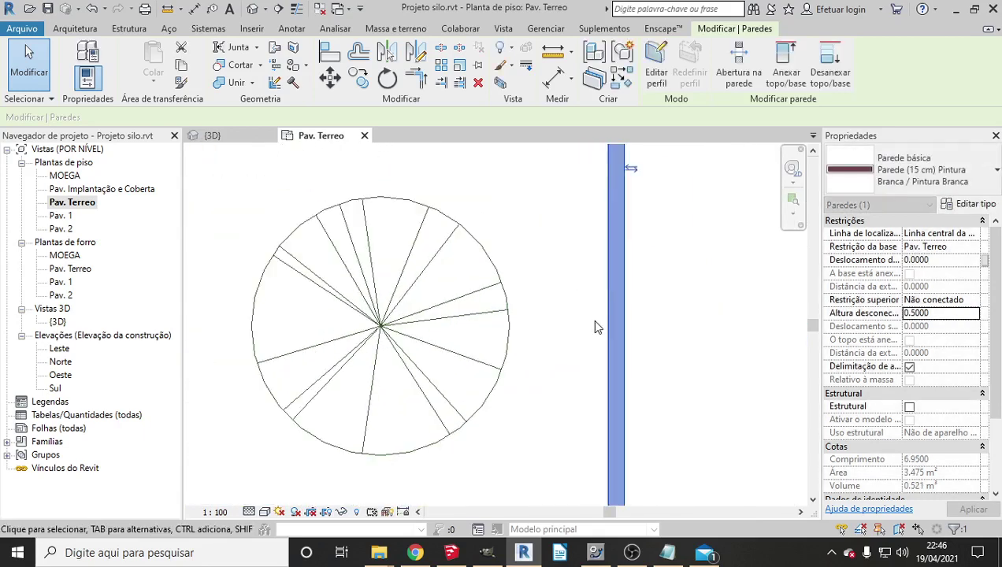
pyautogui.scroll(-2, 595, 325)
pyautogui.scroll(-2, 614, 307)
pyautogui.scroll(-1, 643, 288)
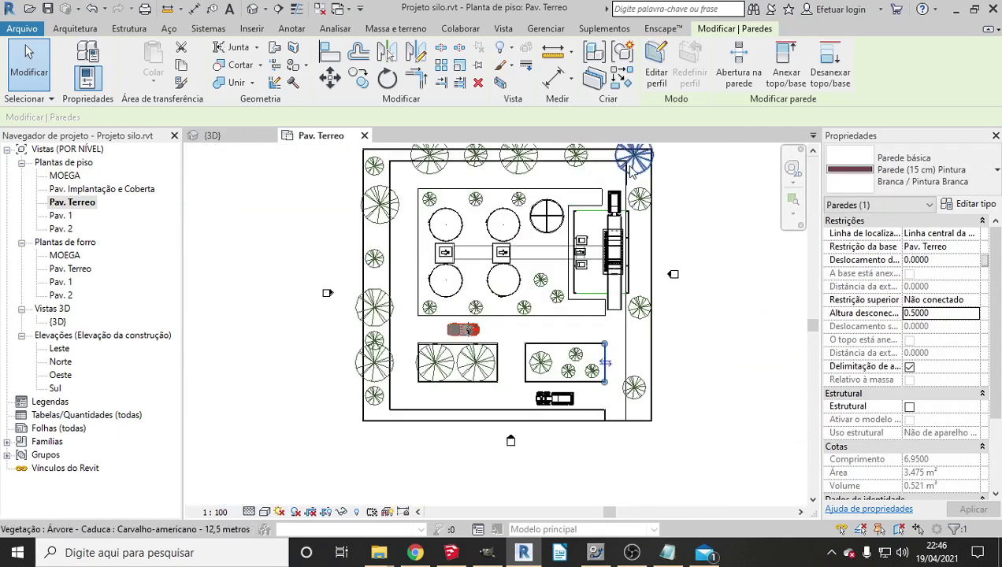
pyautogui.scroll(4, 634, 260)
pyautogui.click(619, 199)
pyautogui.scroll(1, 628, 235)
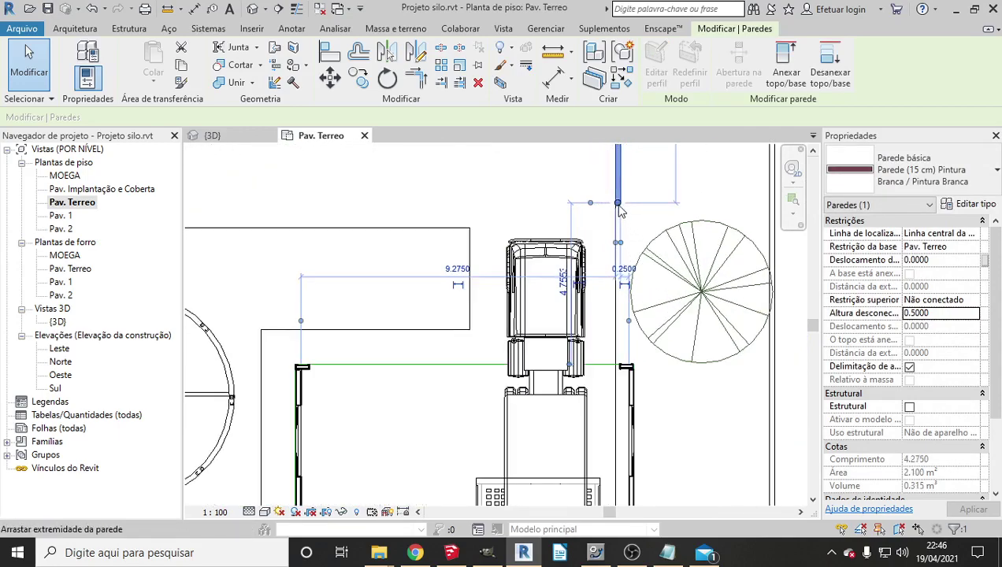
pyautogui.press('r')
pyautogui.press('s')
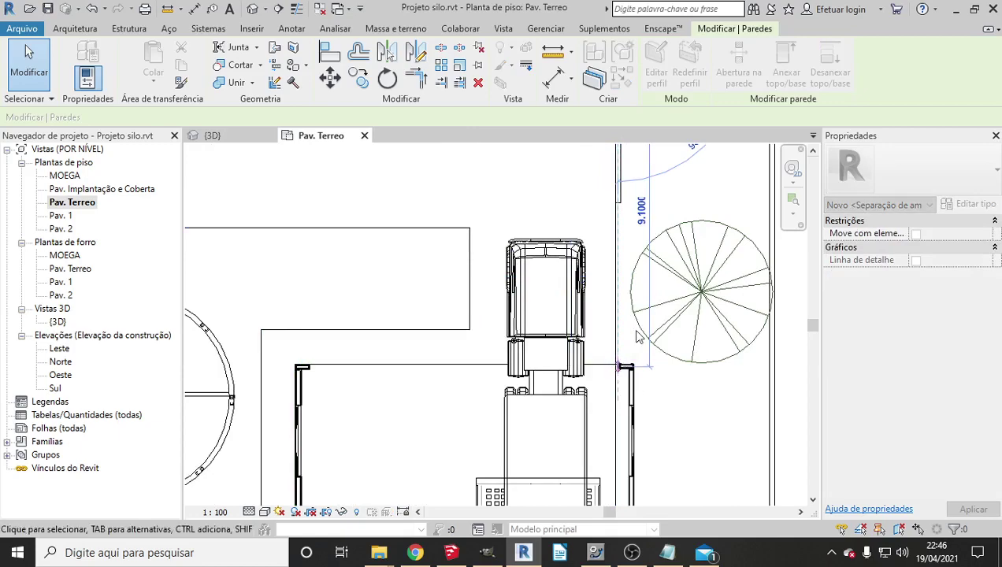
pyautogui.scroll(-3, 599, 351)
pyautogui.scroll(-2, 552, 341)
pyautogui.scroll(-2, 534, 340)
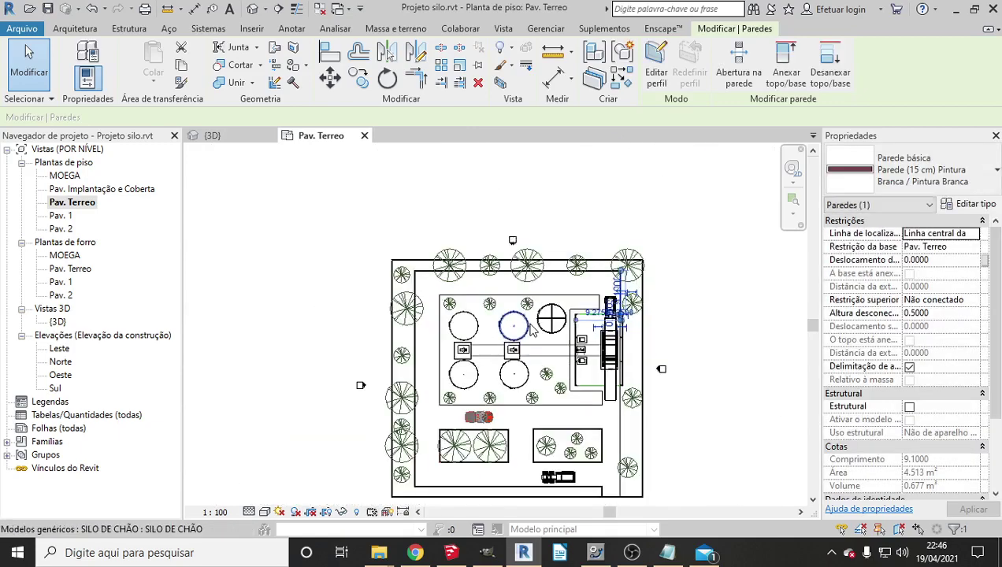
pyautogui.click(76, 28)
# Start a chain of 0.5 m Parede básica 15 cm Pintura Branca curb walls: vertical, horizontal, then vertical runs.
pyautogui.click(82, 73)
pyautogui.scroll(2, 596, 275)
pyautogui.scroll(2, 596, 274)
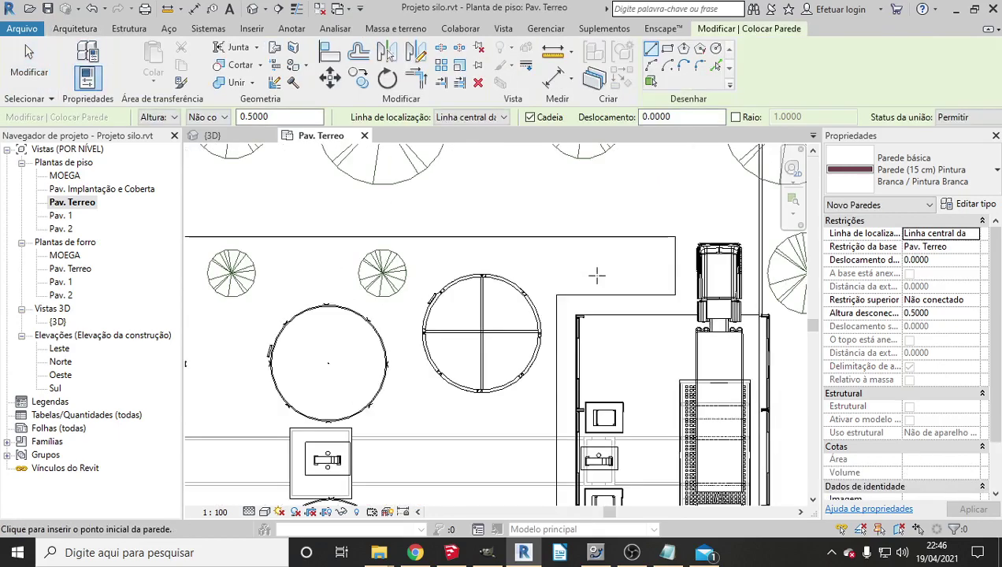
pyautogui.click(556, 295)
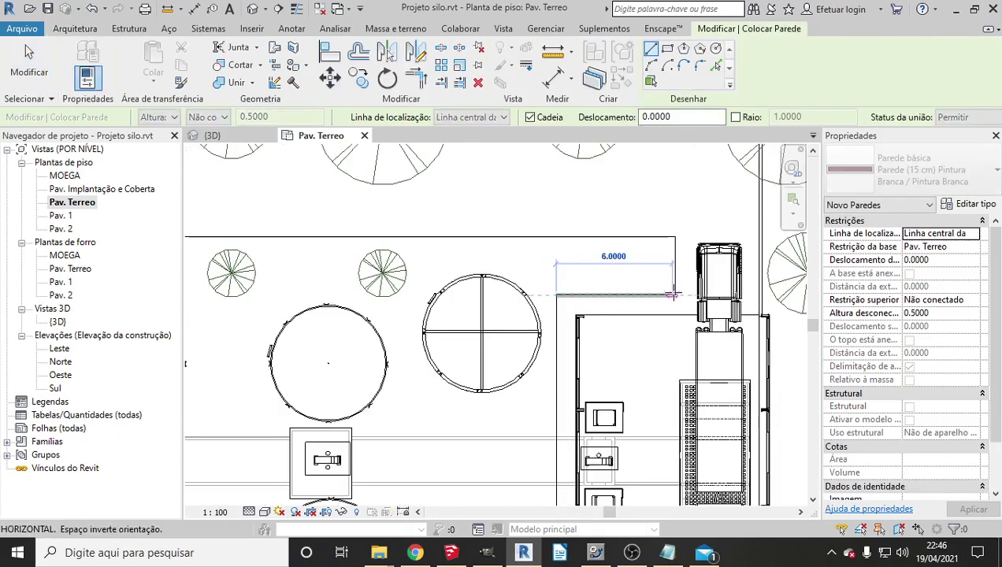
pyautogui.click(679, 235)
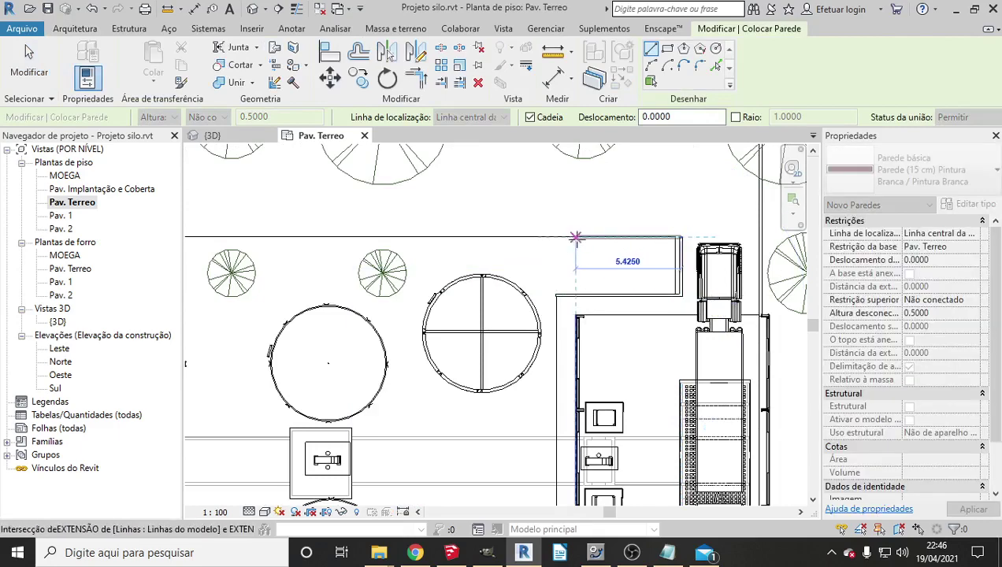
pyautogui.scroll(-3, 520, 241)
pyautogui.scroll(1, 441, 244)
pyautogui.scroll(3, 413, 246)
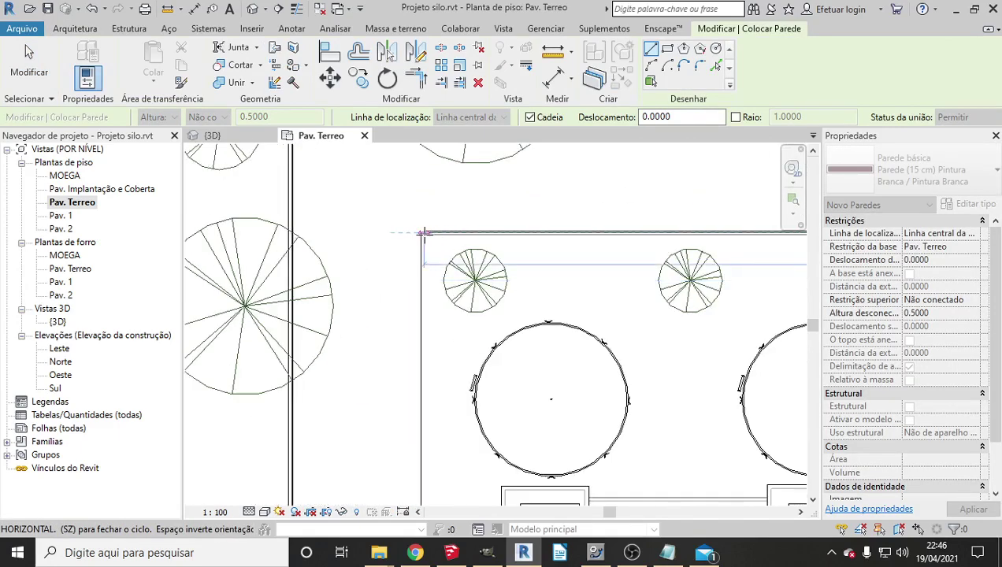
pyautogui.click(422, 233)
pyautogui.scroll(-2, 422, 236)
pyautogui.scroll(-2, 418, 275)
pyautogui.scroll(3, 410, 331)
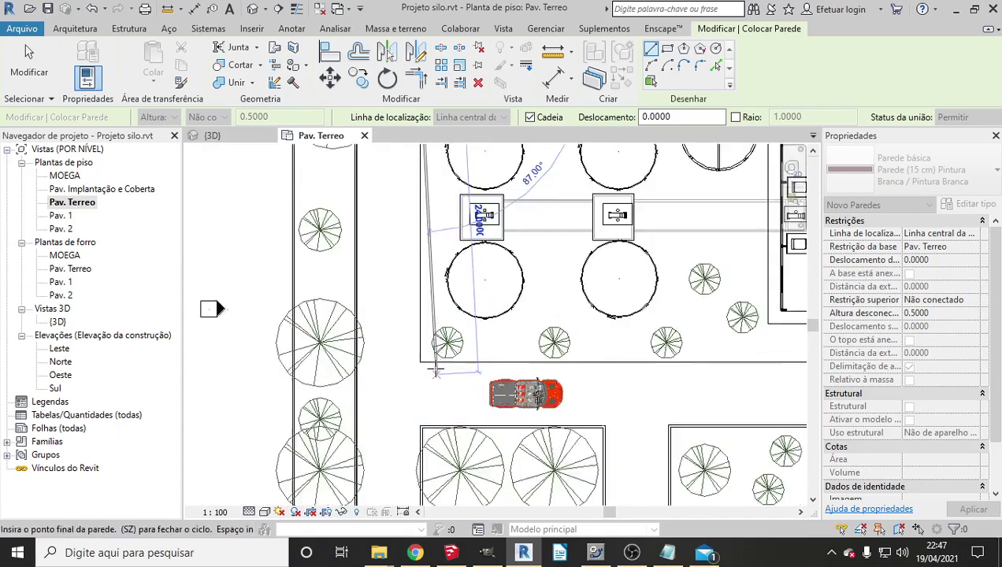
pyautogui.scroll(2, 406, 357)
pyautogui.click(392, 347)
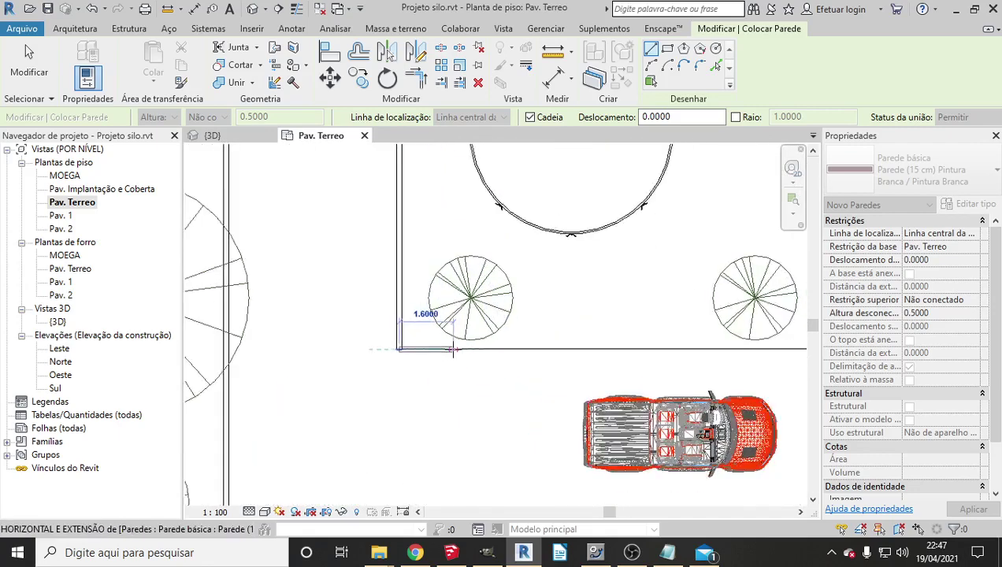
# Continue the curb wall chain with horizontal and 3.0000 vertical segments, ending on the existing wall endpoint.
pyautogui.scroll(-3, 548, 347)
pyautogui.scroll(-2, 614, 350)
pyautogui.moveTo(650, 352); pyautogui.dragTo(543, 340, button='middle')
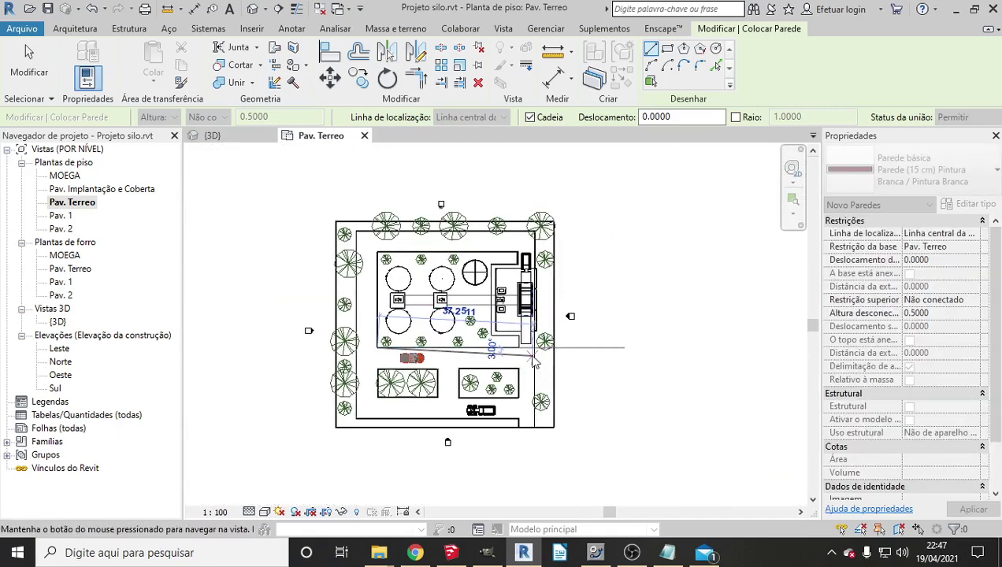
pyautogui.scroll(3, 357, 303)
pyautogui.scroll(3, 458, 335)
pyautogui.click(483, 330)
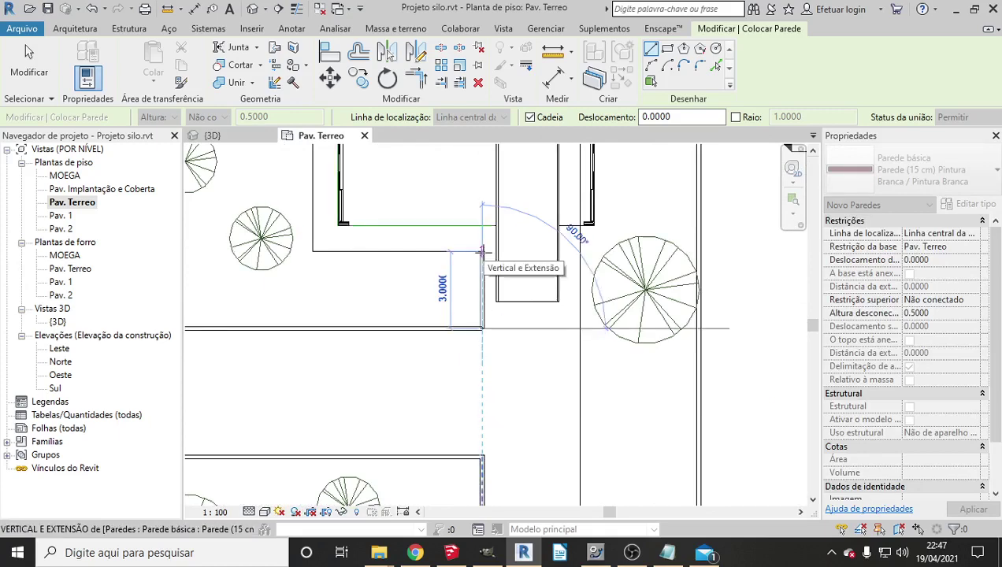
pyautogui.scroll(-3, 482, 251)
pyautogui.moveTo(492, 307); pyautogui.dragTo(488, 412, button='middle')
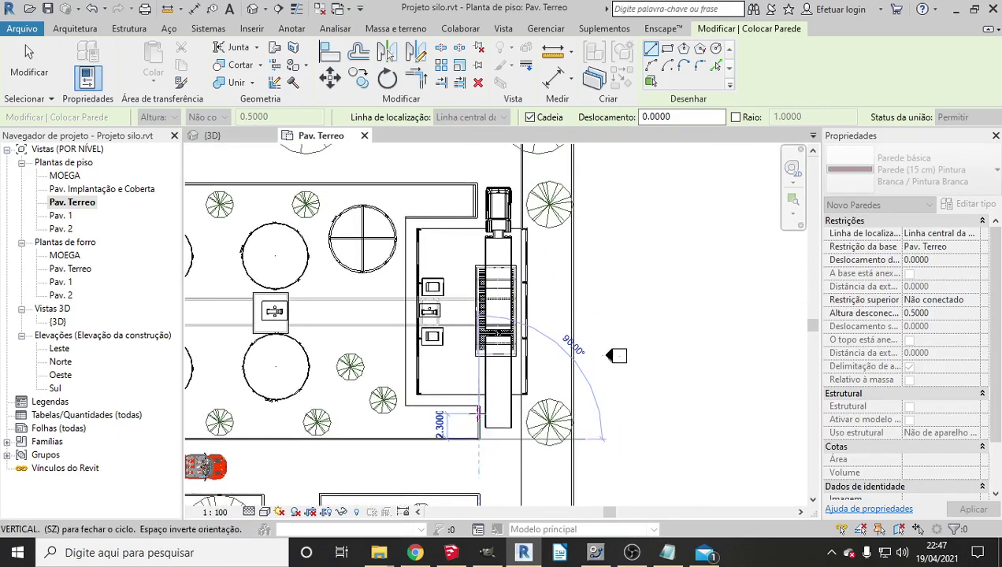
pyautogui.scroll(2, 479, 411)
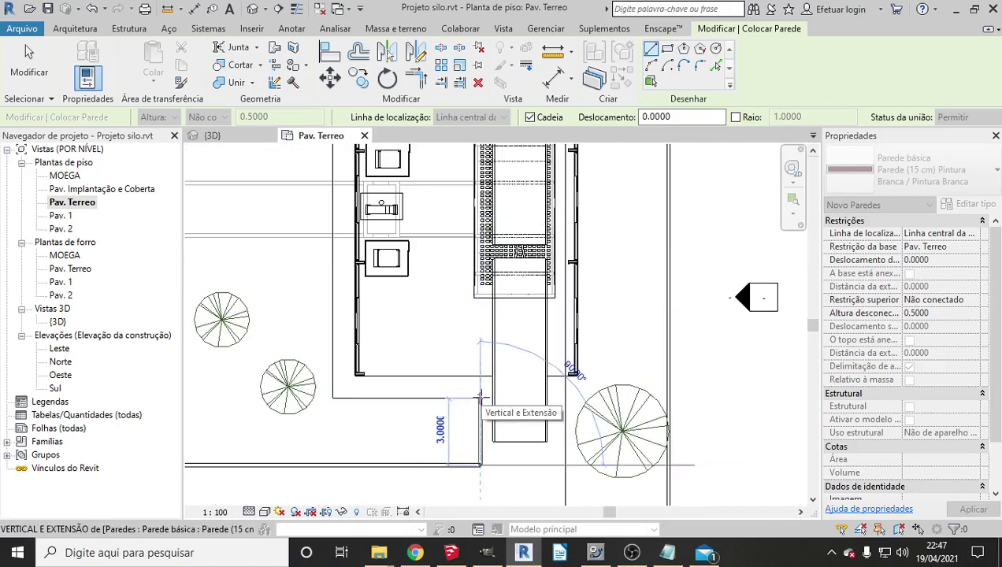
pyautogui.click(480, 396)
pyautogui.click(331, 398)
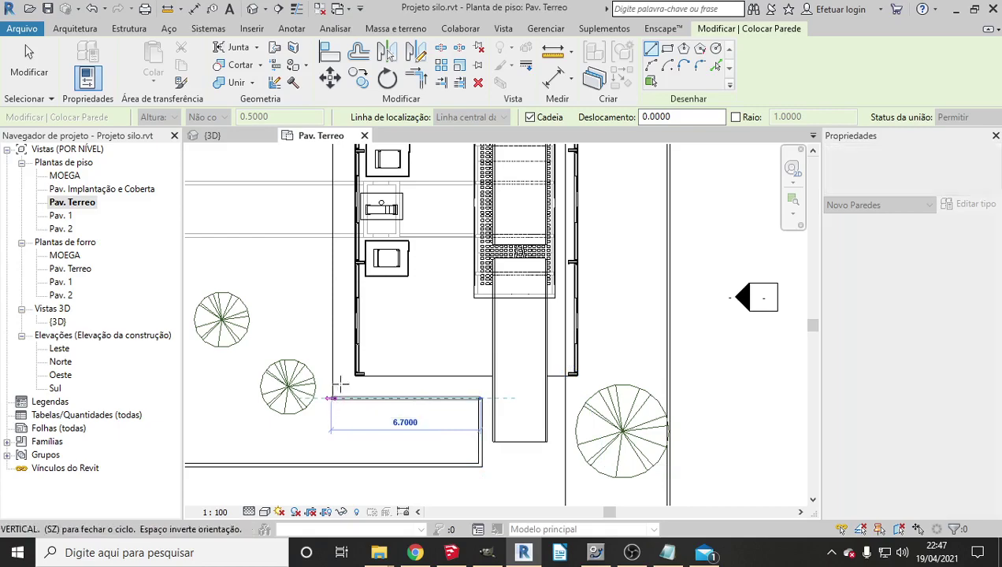
pyautogui.moveTo(335, 393); pyautogui.dragTo(333, 520, button='middle')
pyautogui.moveTo(321, 287); pyautogui.dragTo(322, 282, button='middle')
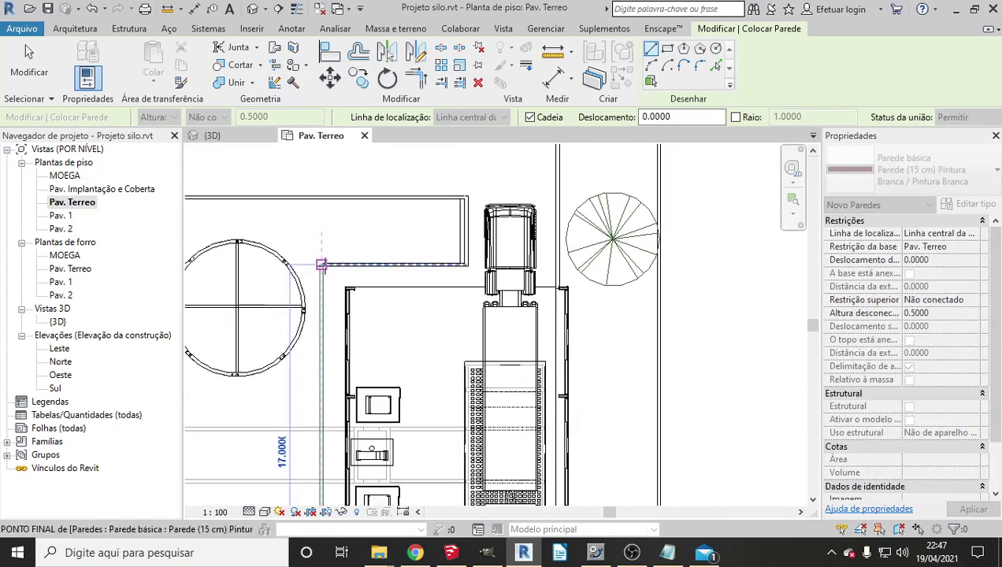
pyautogui.click(321, 264)
pyautogui.press('Escape')
pyautogui.press('Escape')
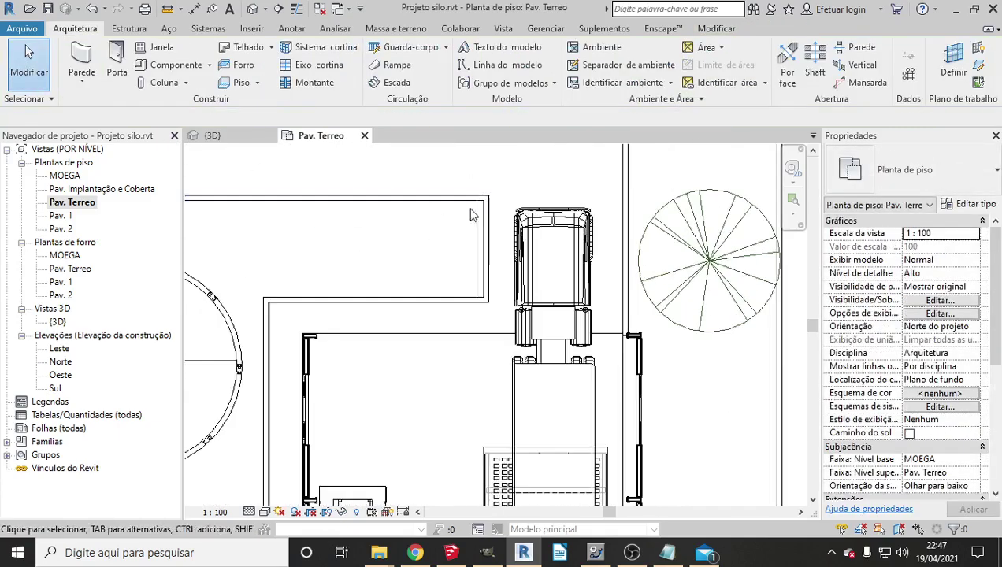
# Shift the short end wall slightly to the left.
pyautogui.scroll(3, 497, 255)
pyautogui.click(483, 254)
pyautogui.moveTo(482, 256); pyautogui.dragTo(467, 257)
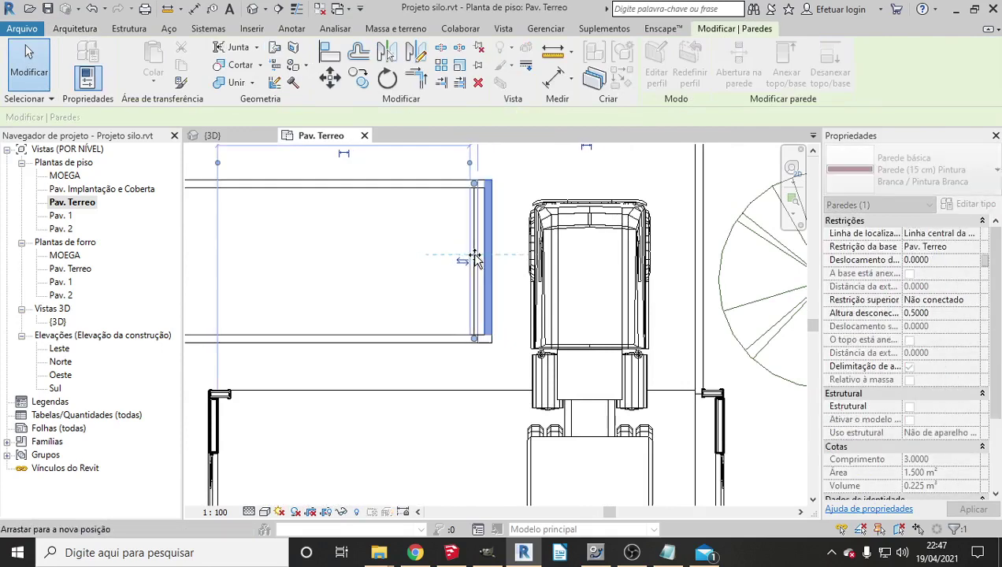
pyautogui.scroll(-3, 415, 258)
pyautogui.scroll(-3, 564, 316)
pyautogui.press('Escape')
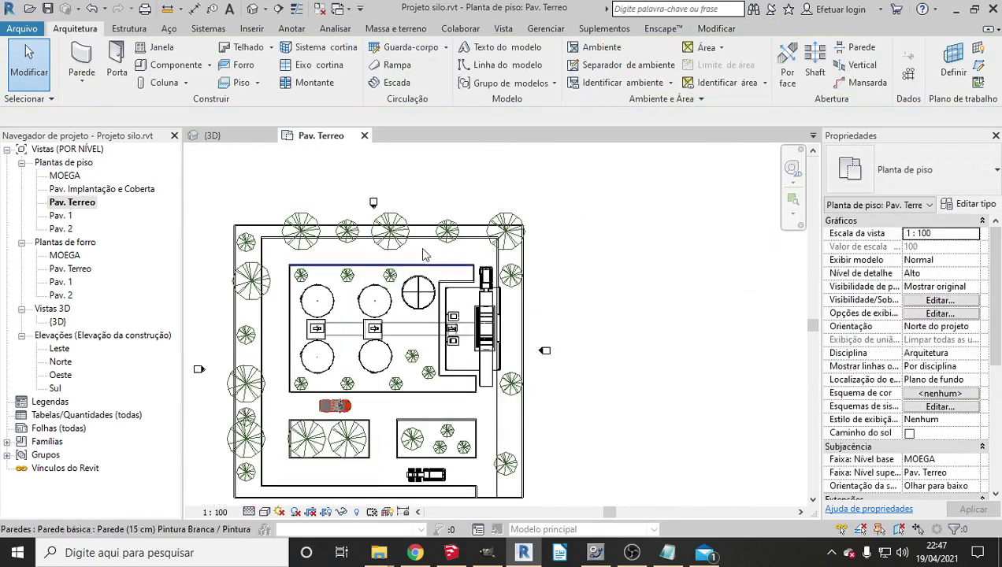
# Switch to the {3D} view and orbit the model to inspect the new curb walls.
pyautogui.click(253, 17)
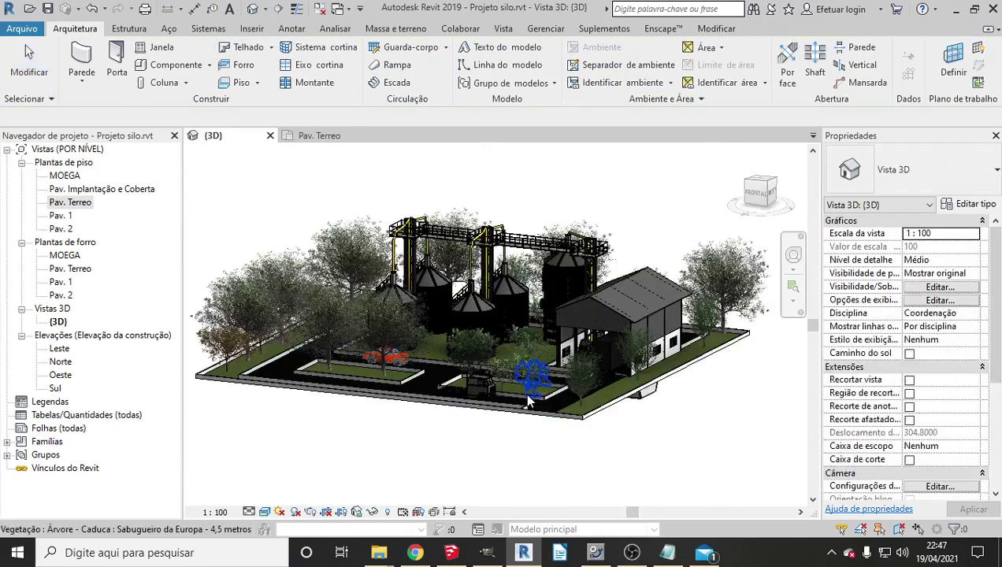
pyautogui.keyDown('shift'); pyautogui.moveTo(568, 452); pyautogui.dragTo(553, 473, button='middle'); pyautogui.keyUp('shift')
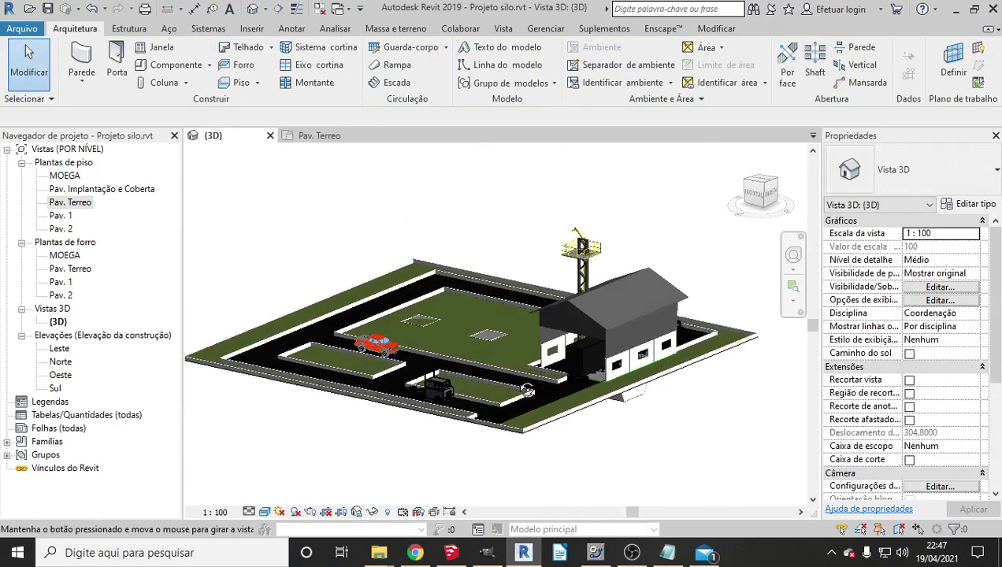
pyautogui.keyDown('shift'); pyautogui.moveTo(485, 347); pyautogui.dragTo(494, 363, button='middle'); pyautogui.keyUp('shift')
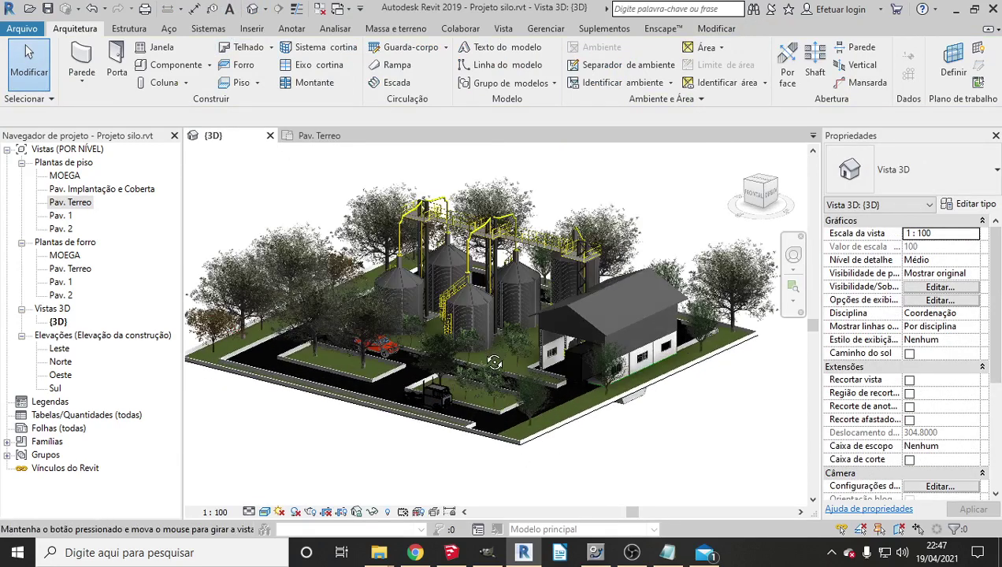
pyautogui.keyDown('shift'); pyautogui.moveTo(257, 503); pyautogui.dragTo(268, 517, button='middle'); pyautogui.keyUp('shift')
pyautogui.click(266, 511)
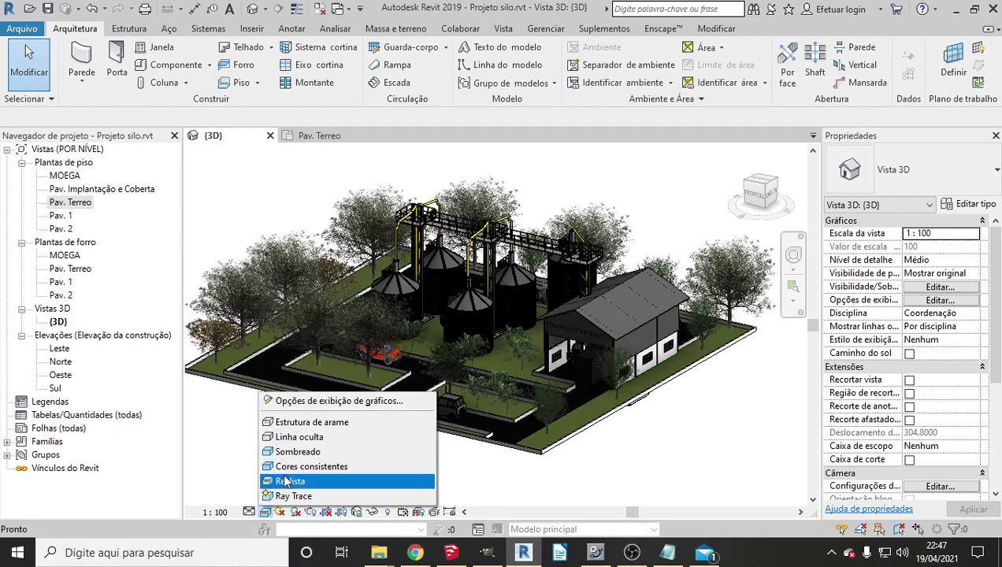
# Show the 3D view in Consistent Colors, then return to the Pav. Terreo plan centred on the site.
pyautogui.click(327, 460)
pyautogui.moveTo(543, 464)
pyautogui.keyDown('shift'); pyautogui.mouseDown(button='middle')
pyautogui.moveTo(519, 472)
pyautogui.moveTo(540, 482)
pyautogui.moveTo(637, 463)
pyautogui.moveTo(632, 474)
pyautogui.moveTo(658, 432)
pyautogui.moveTo(646, 429)
pyautogui.mouseUp(button='middle'); pyautogui.keyUp('shift')
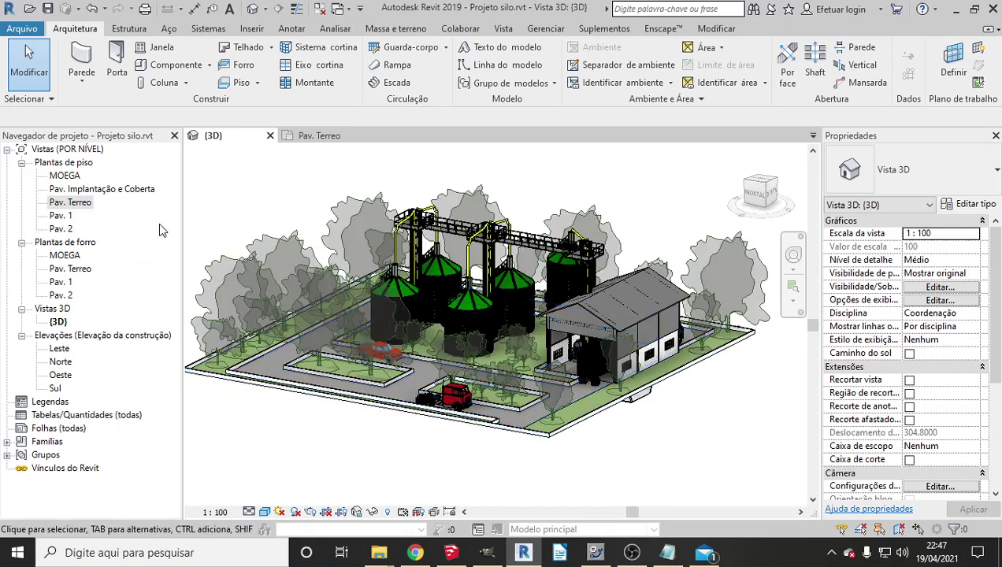
pyautogui.doubleClick(78, 204)
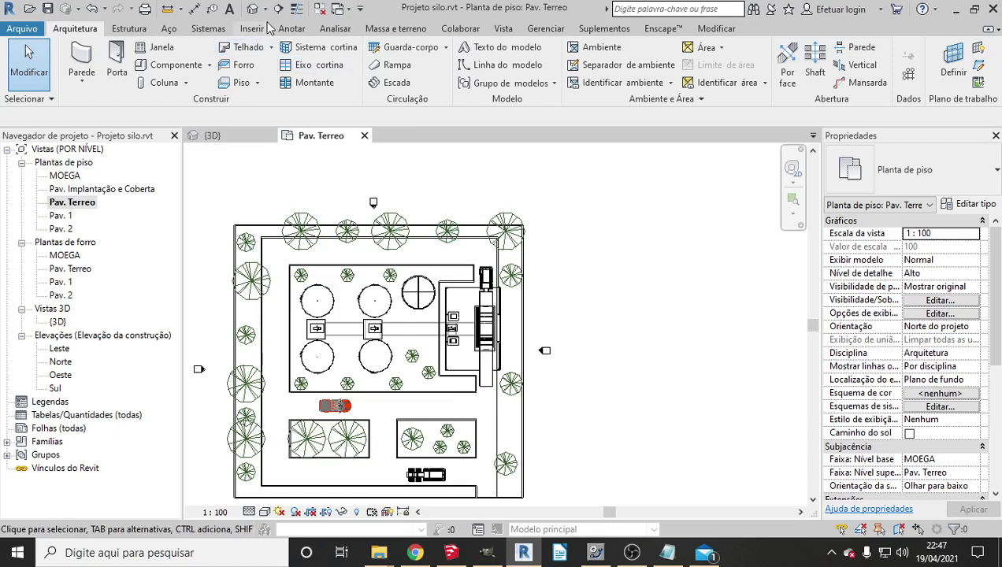
pyautogui.moveTo(679, 423); pyautogui.dragTo(720, 387, button='middle')
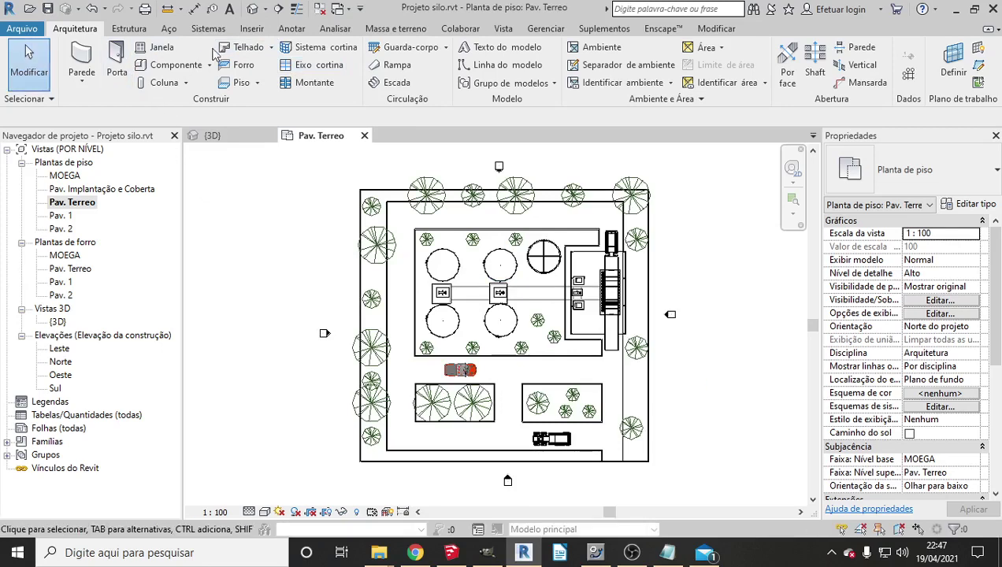
# Place a perspective camera on the plan, creating Vista 3D 1, and widen its crop left, up and right.
pyautogui.click(268, 9)
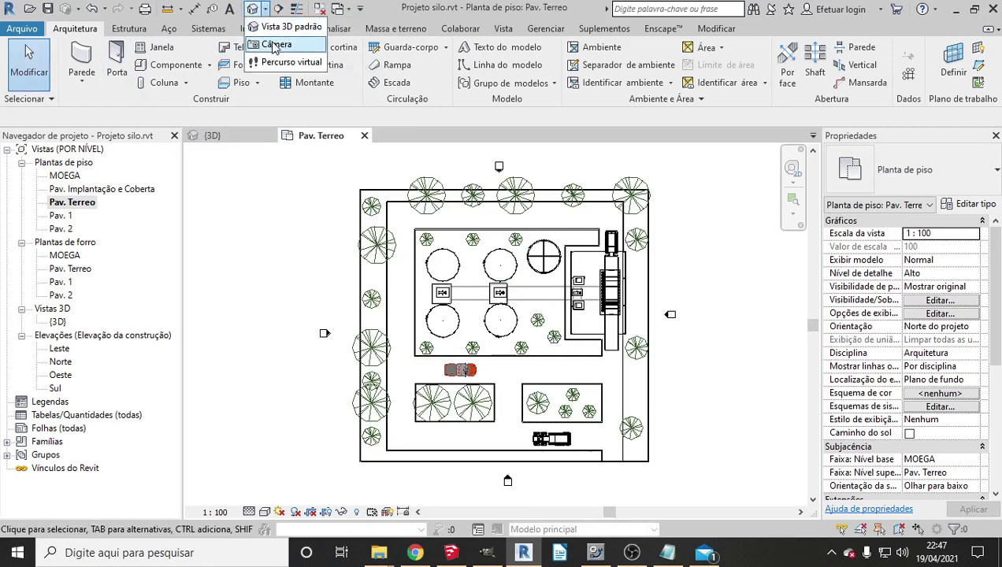
pyautogui.click(272, 41)
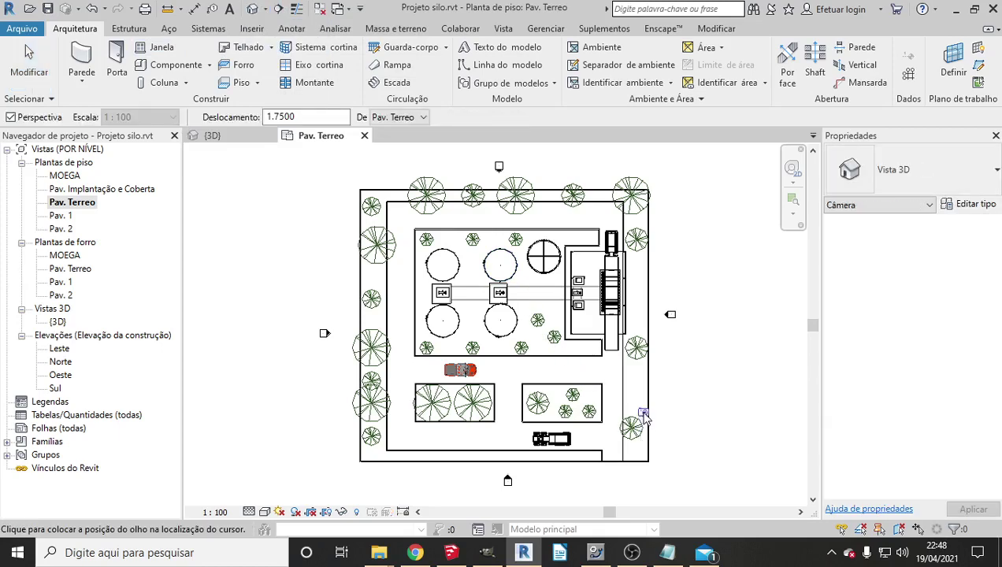
pyautogui.click(441, 257)
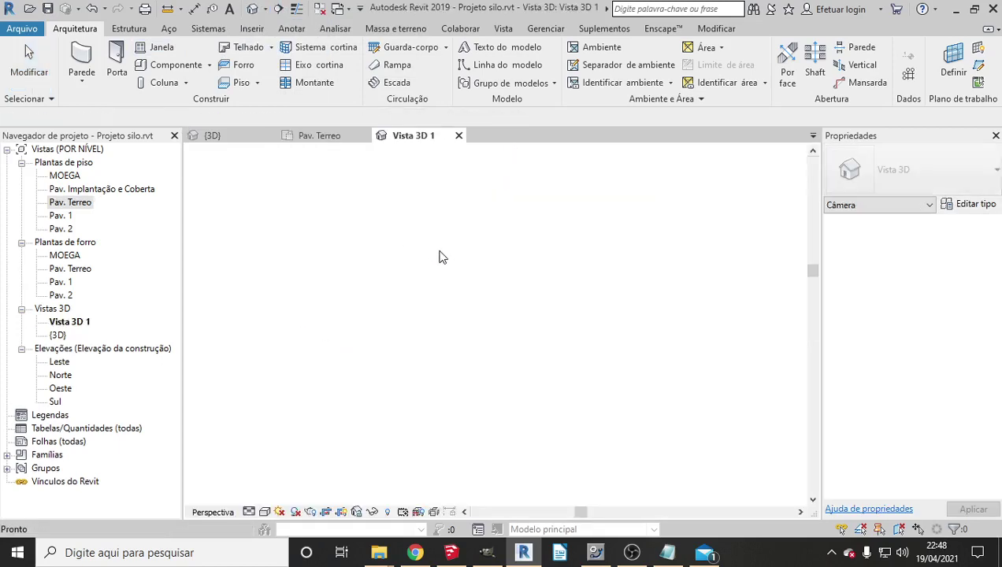
pyautogui.scroll(-3, 469, 323)
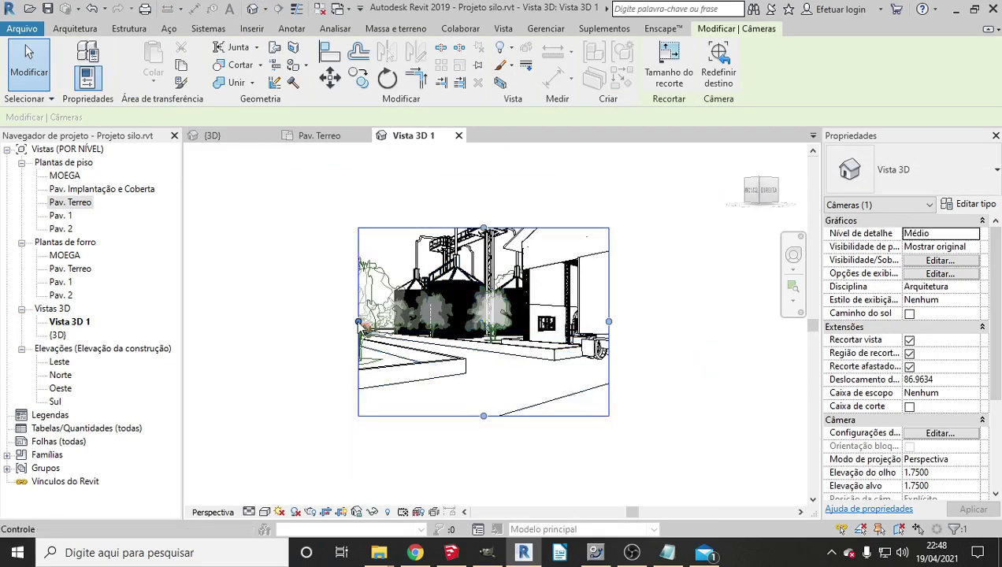
pyautogui.moveTo(359, 323); pyautogui.dragTo(241, 323)
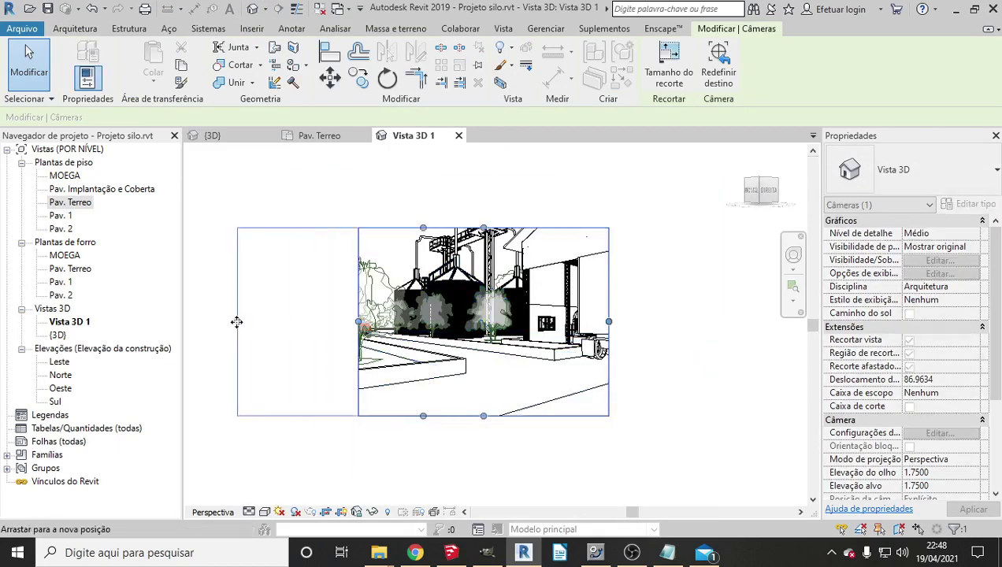
pyautogui.moveTo(425, 228); pyautogui.dragTo(424, 158)
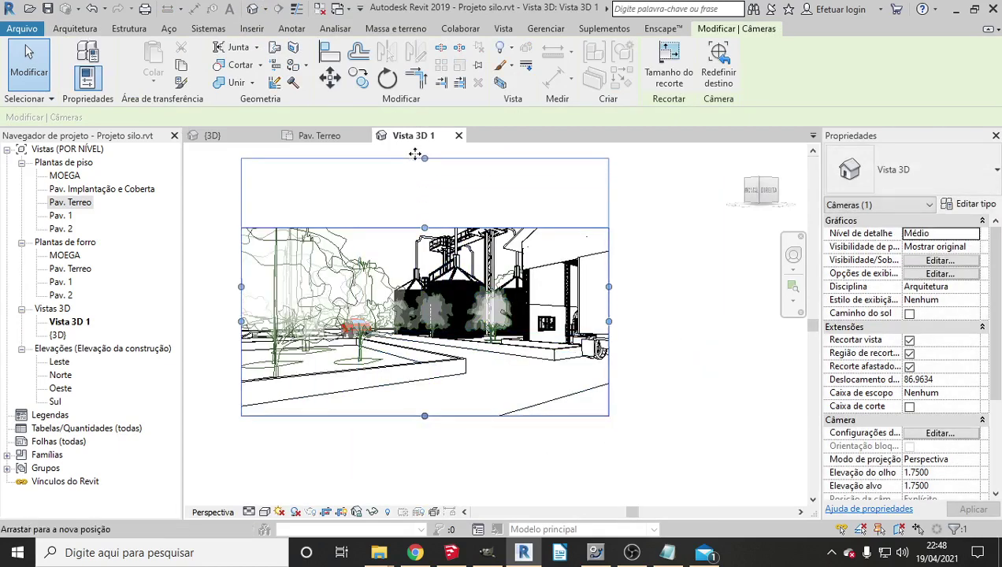
pyautogui.moveTo(609, 287); pyautogui.dragTo(696, 287)
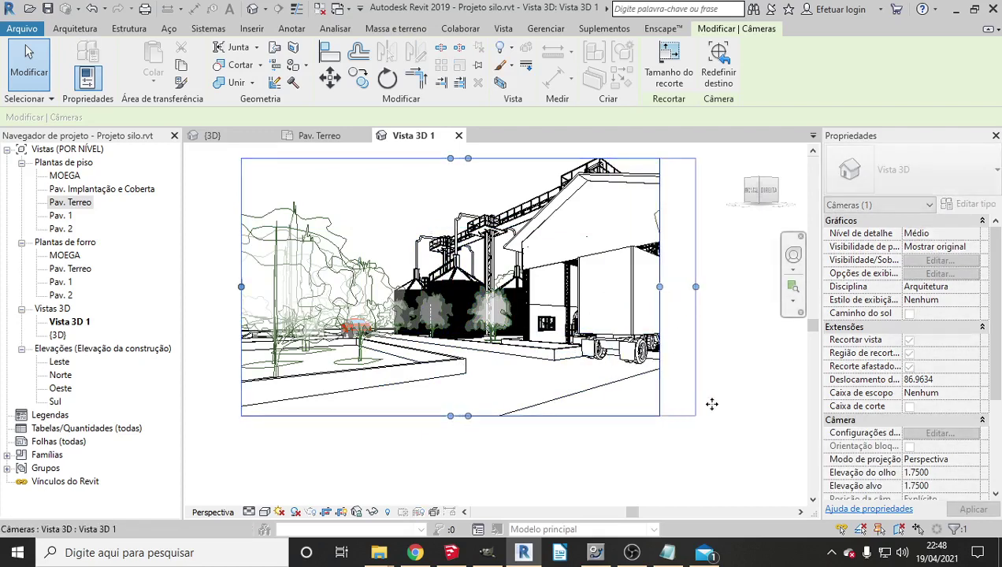
pyautogui.click(755, 428)
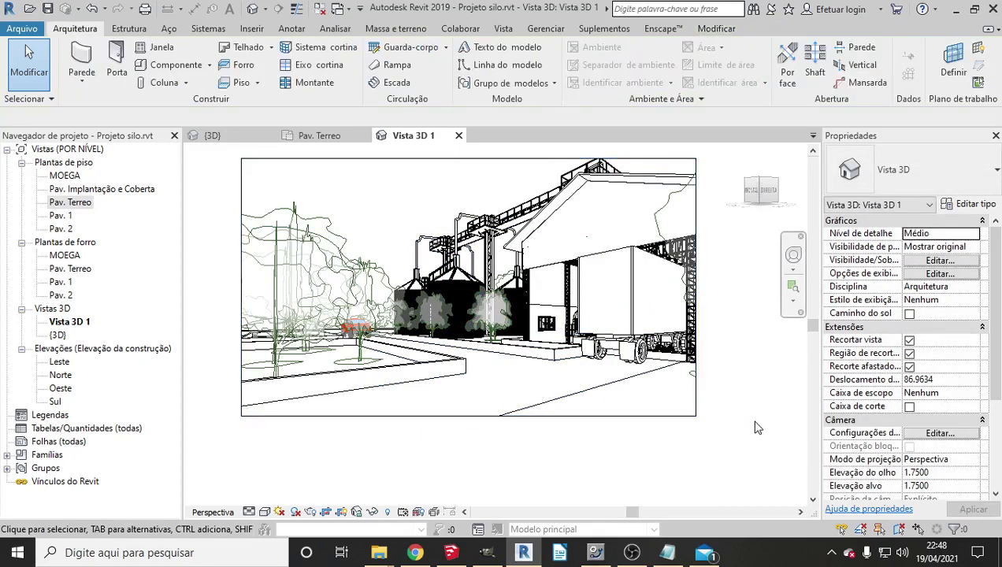
# Zoom Vista 3D 1 to fit and render it at Média quality with the Poucas nuvens sky.
pyautogui.press('z')
pyautogui.press('f')
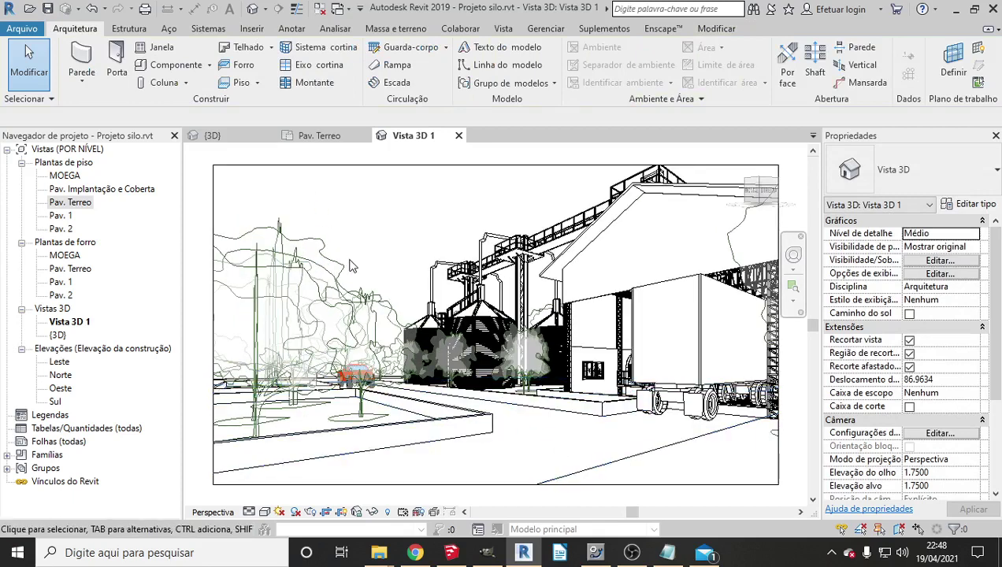
pyautogui.press('r')
pyautogui.press('r')
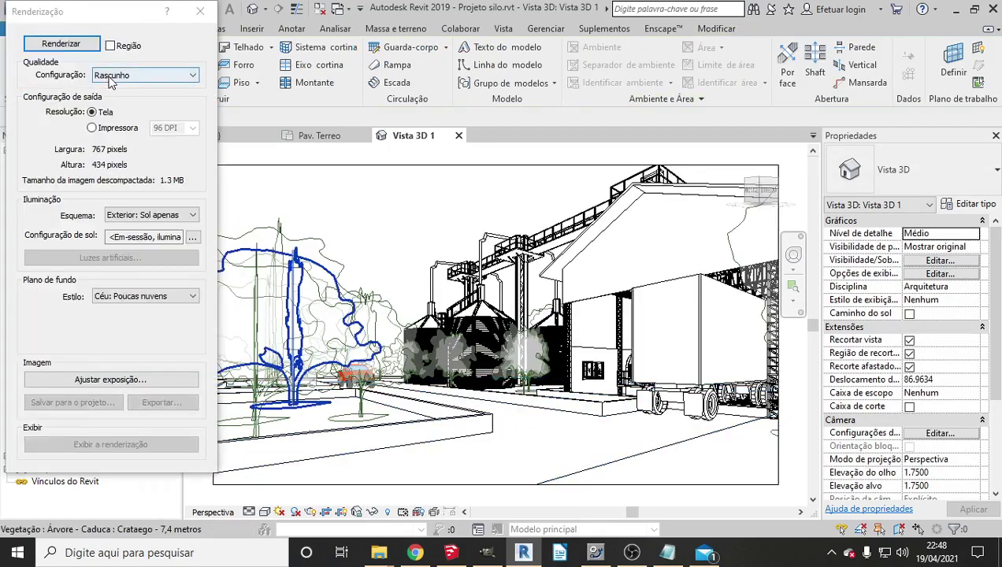
pyautogui.click(111, 79)
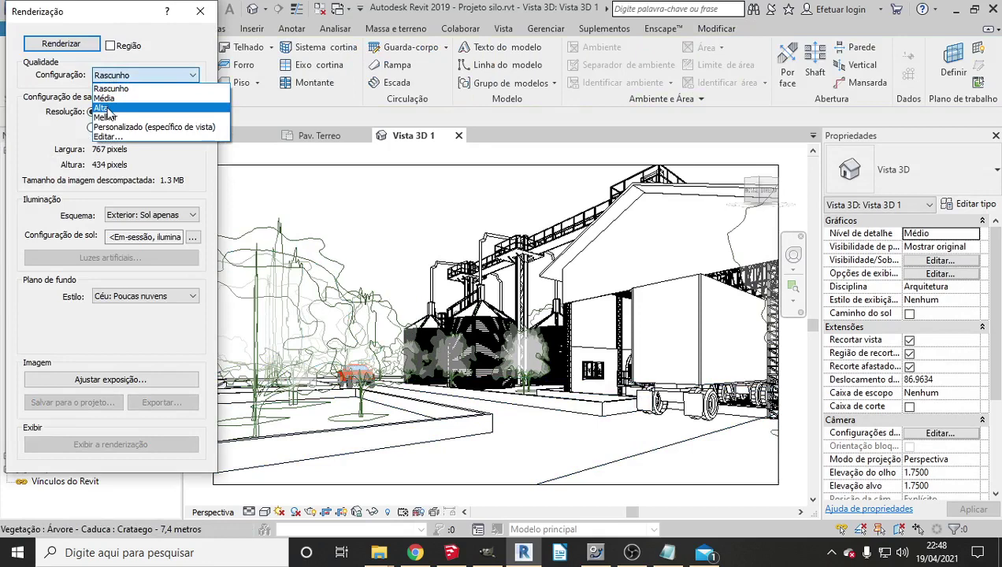
pyautogui.click(110, 99)
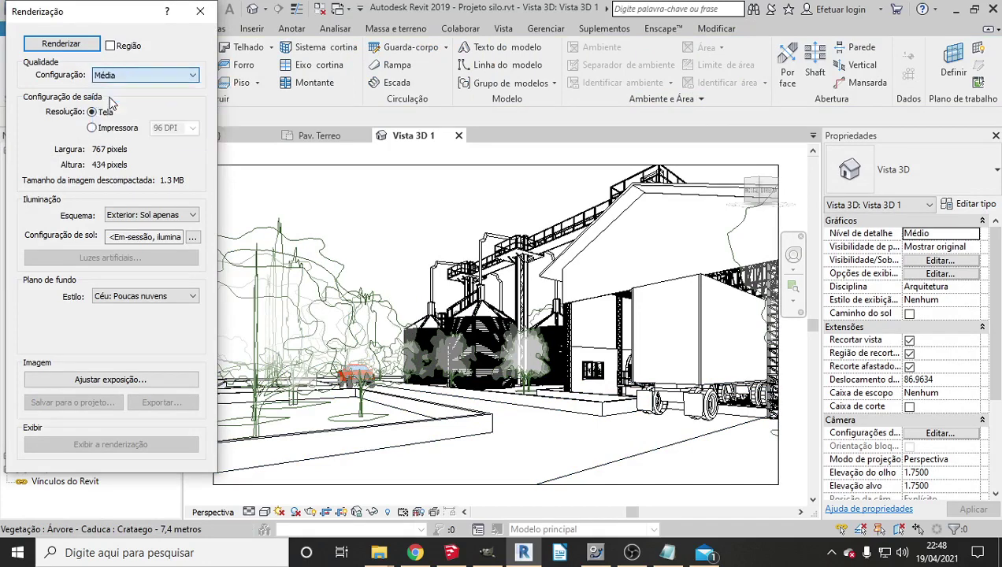
pyautogui.click(77, 46)
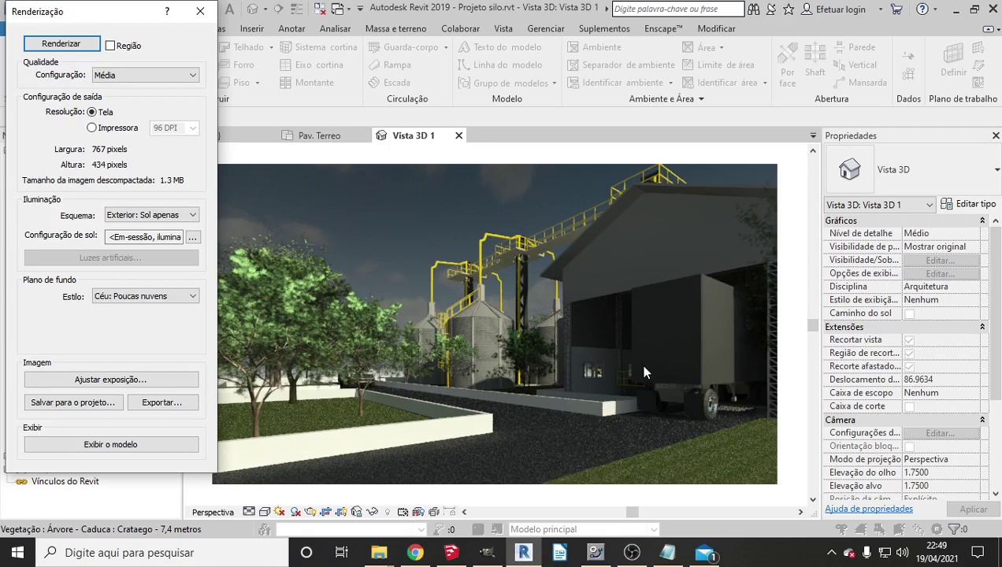
# Re-render Vista 3D 1 with render quality set to Alta.
pyautogui.click(178, 78)
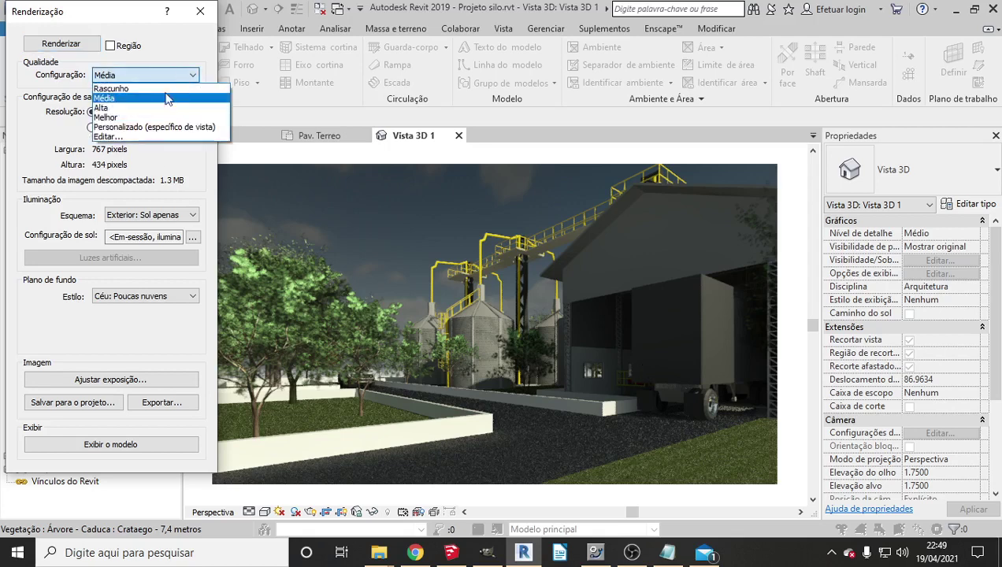
pyautogui.click(158, 107)
pyautogui.click(69, 44)
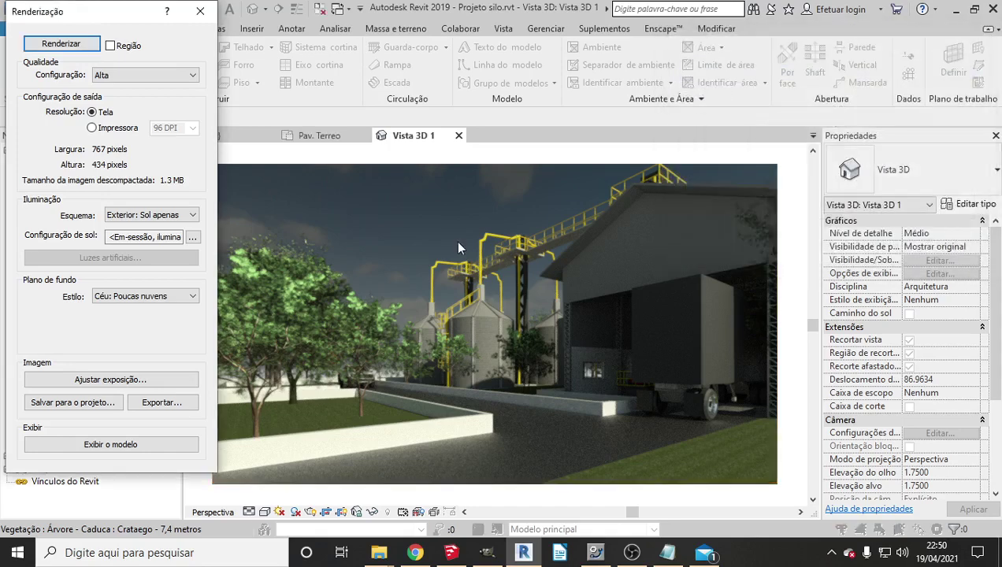
# Close the render settings, reopen Pav. Terreo, and move the red Ford F150 Raptor pickup further right.
pyautogui.click(201, 11)
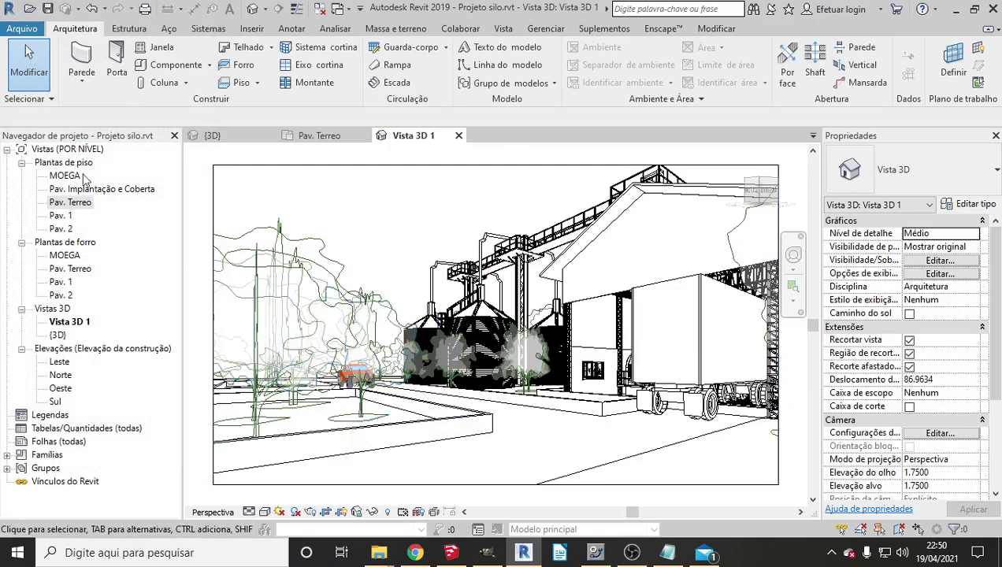
pyautogui.doubleClick(78, 203)
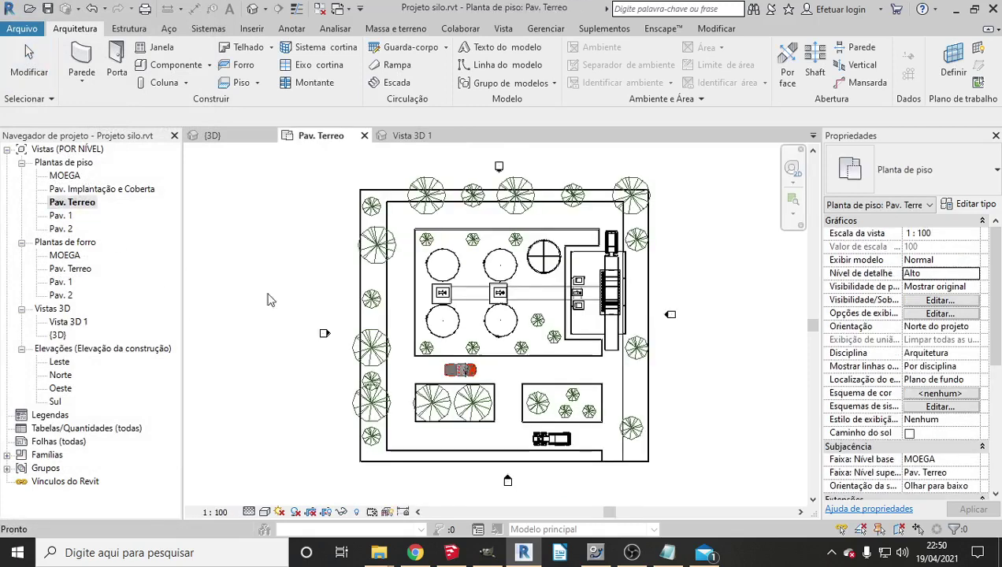
pyautogui.scroll(1, 562, 391)
pyautogui.scroll(1, 562, 391)
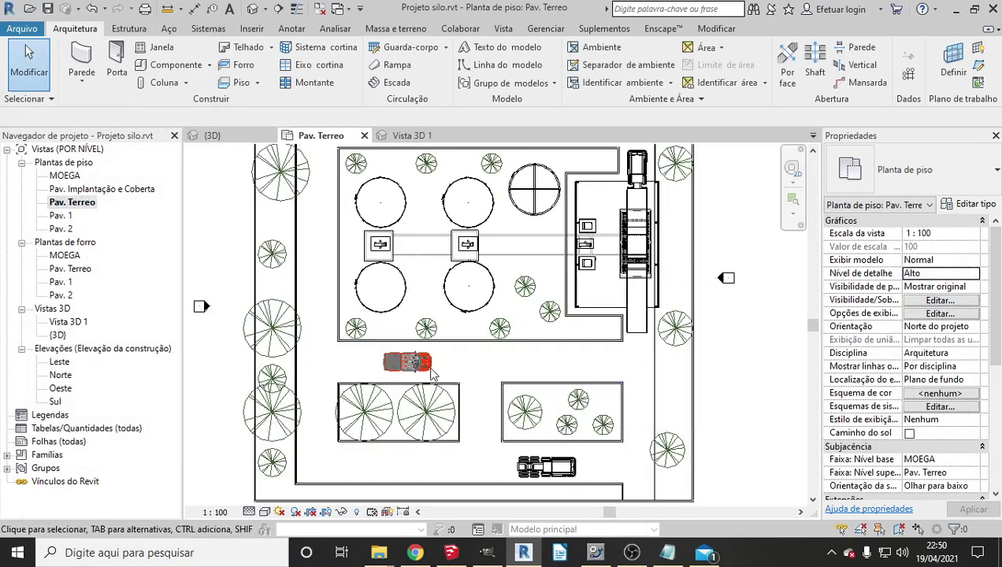
pyautogui.click(411, 362)
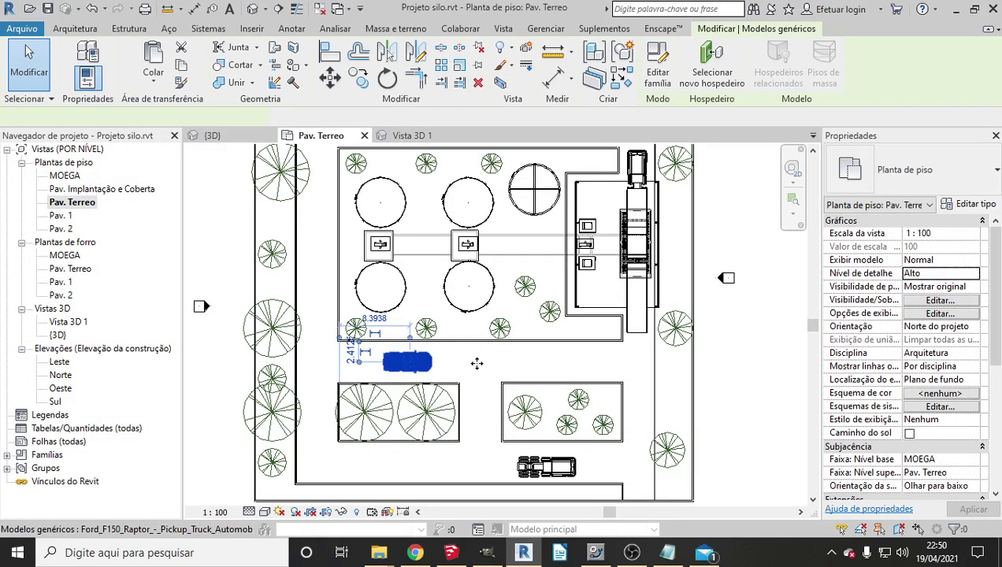
pyautogui.moveTo(478, 360); pyautogui.dragTo(499, 361)
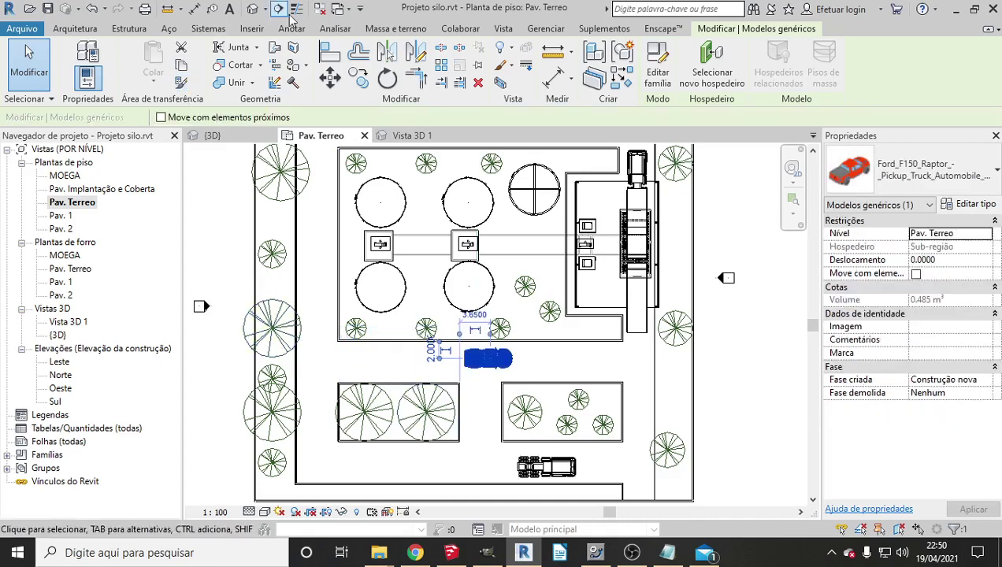
pyautogui.click(265, 9)
# Place a second camera from the site's left edge toward the silos, widening its crop left and upward.
pyautogui.click(278, 45)
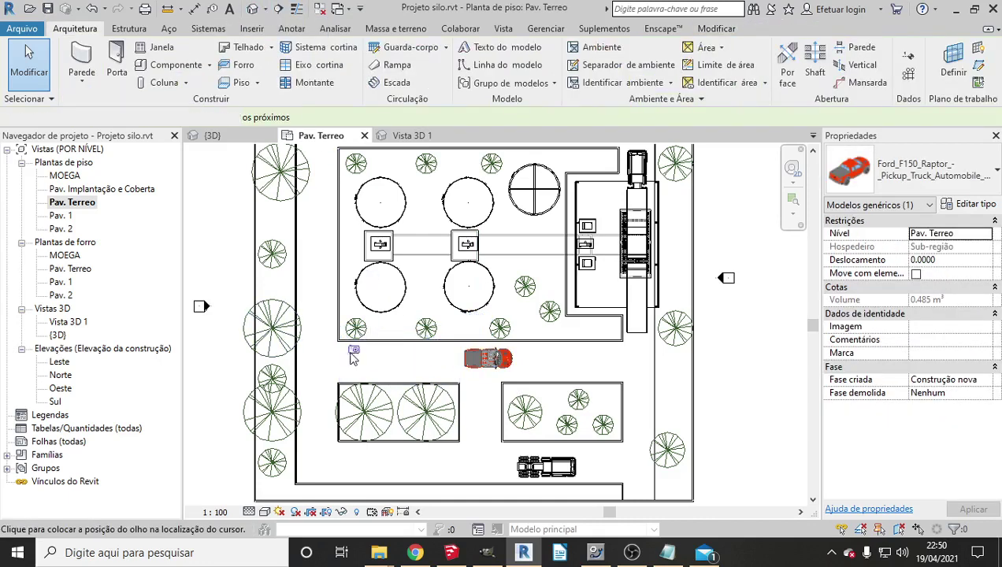
pyautogui.click(300, 381)
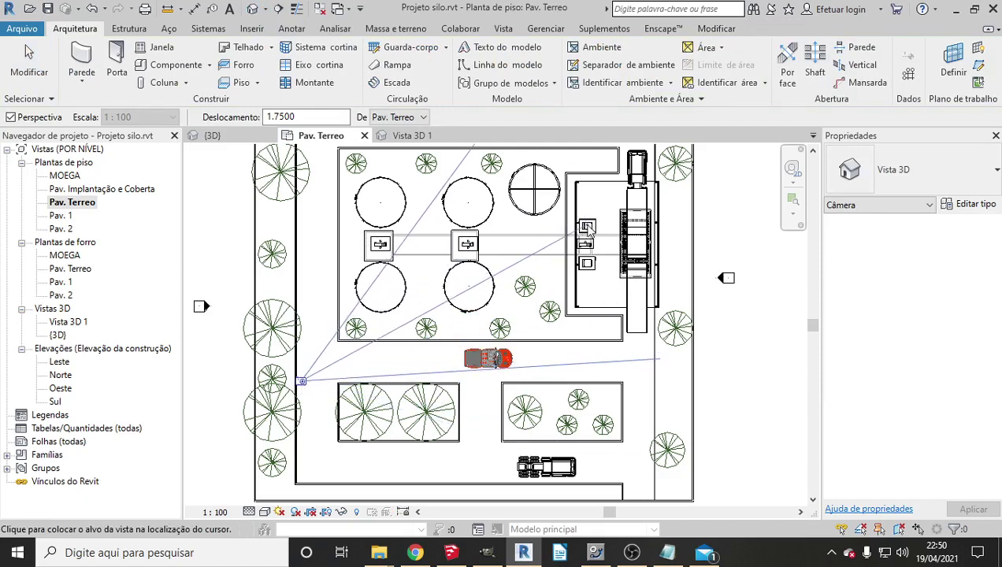
pyautogui.click(487, 352)
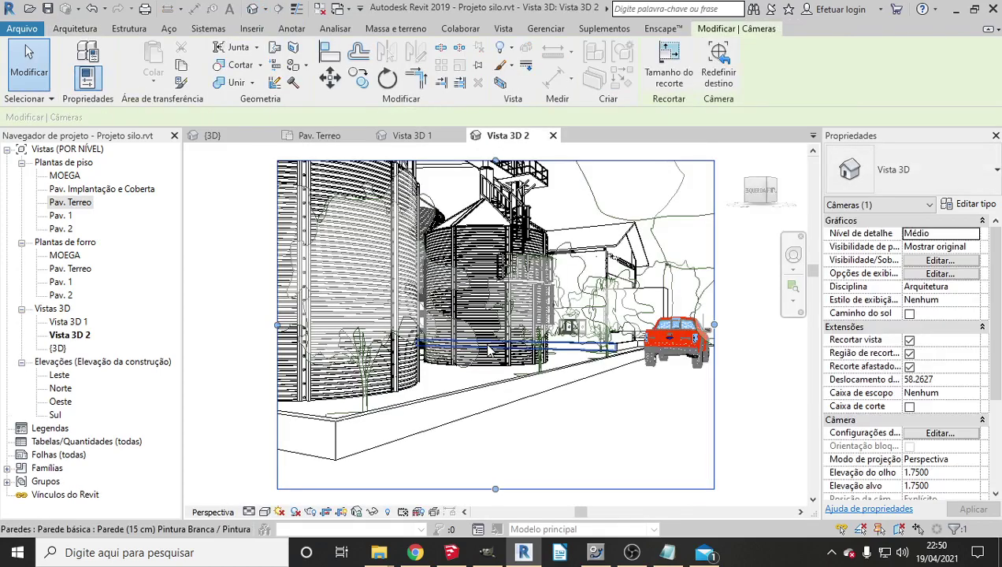
pyautogui.scroll(-5, 487, 352)
pyautogui.moveTo(391, 337); pyautogui.dragTo(254, 338)
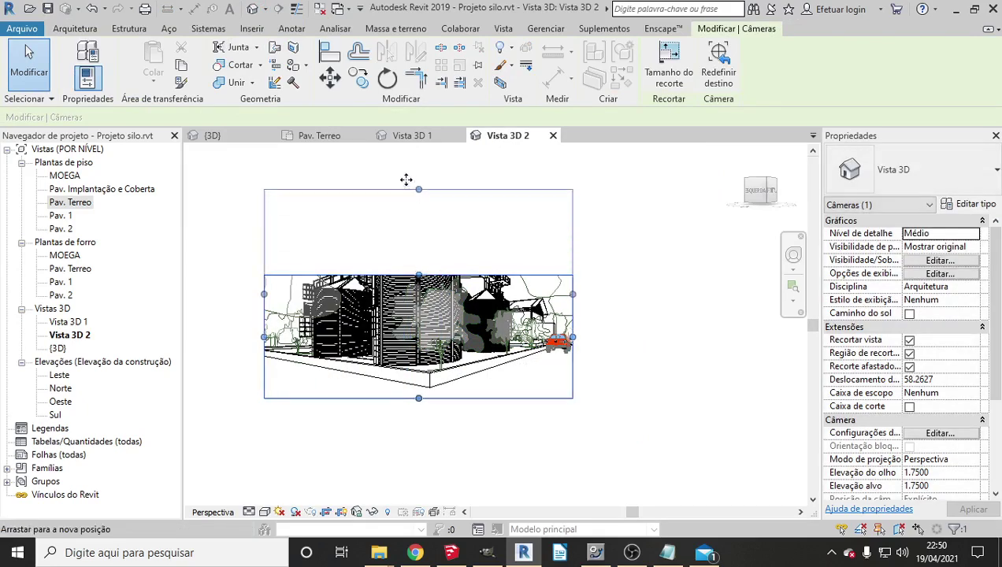
pyautogui.moveTo(418, 276); pyautogui.dragTo(419, 167)
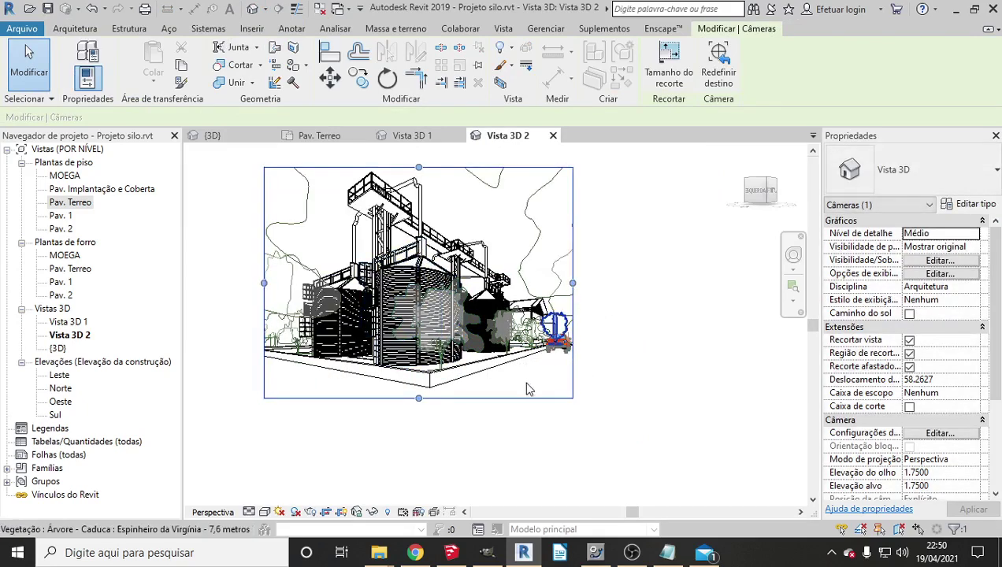
pyautogui.click(584, 453)
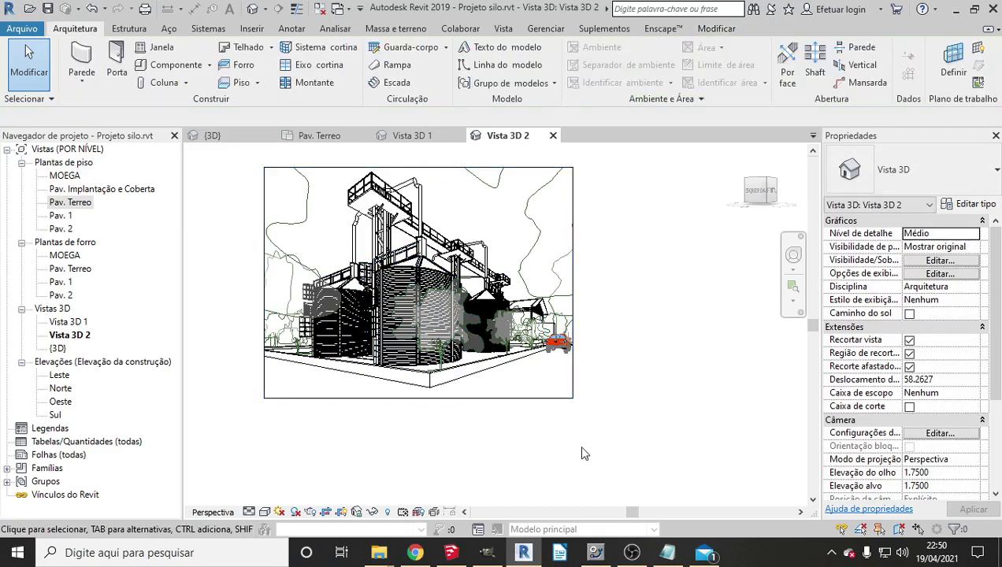
# Zoom Vista 3D 2 to fit and set its visual style to Realista.
pyautogui.press('z')
pyautogui.press('f')
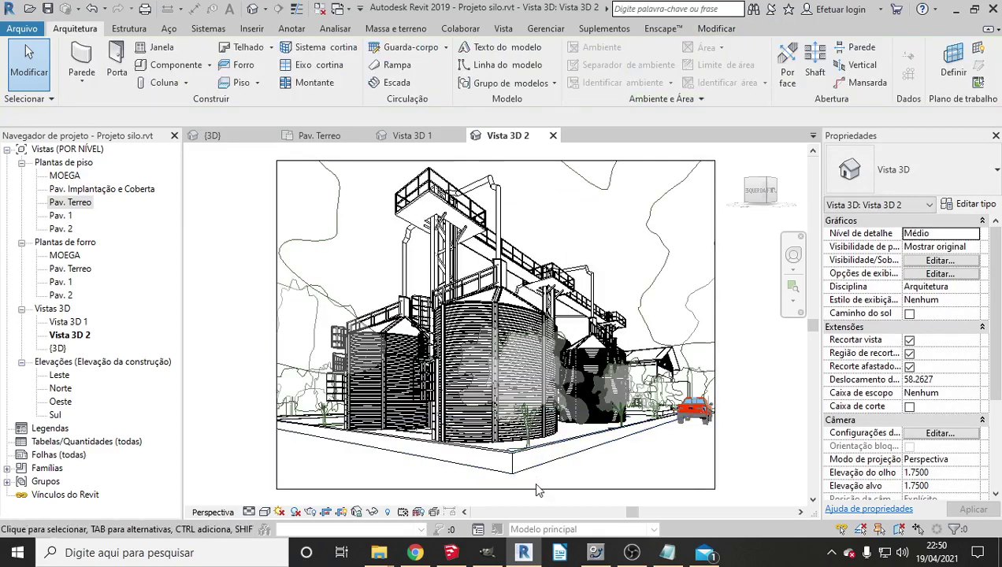
pyautogui.click(266, 512)
pyautogui.click(285, 481)
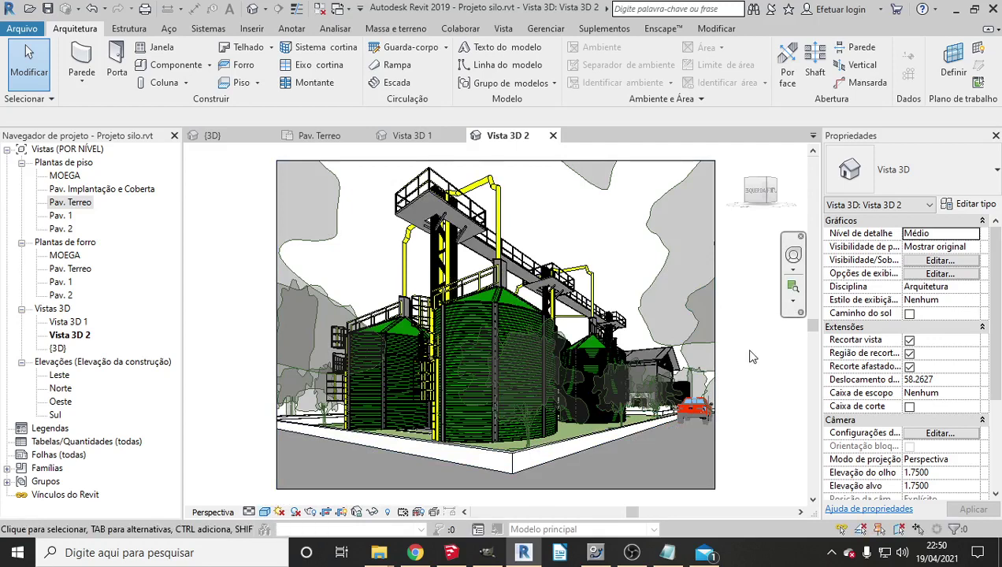
# Render Vista 3D 2 at Média quality.
pyautogui.press('r')
pyautogui.press('r')
pyautogui.click(138, 75)
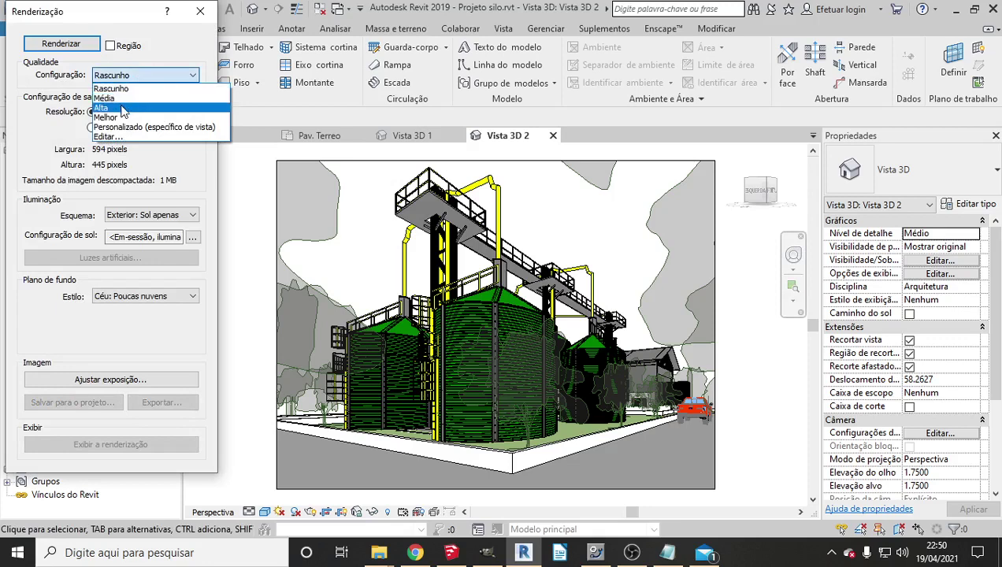
pyautogui.click(104, 98)
pyautogui.click(63, 44)
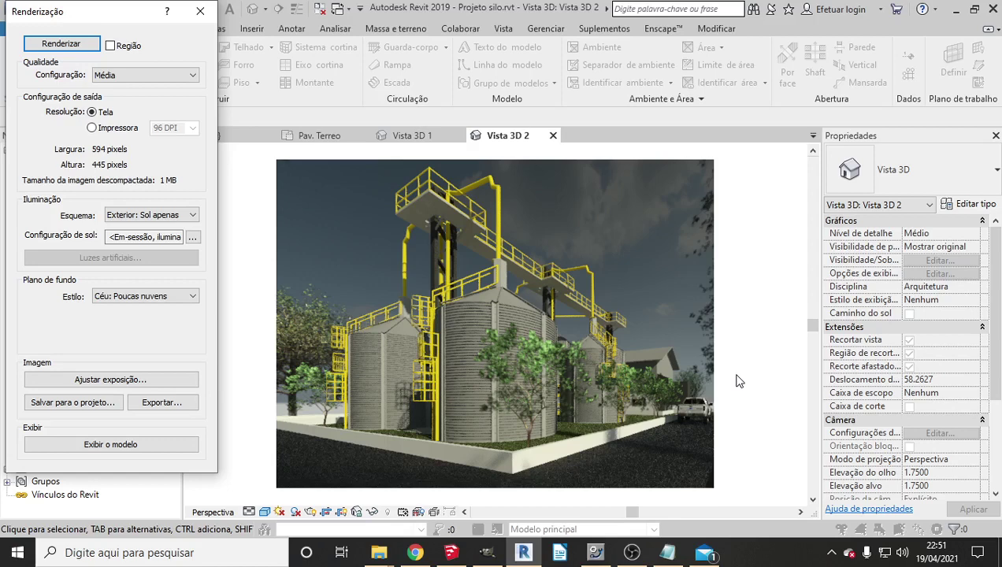
# Close the render settings, open the default {3D} view, orbit around the silos, then reset to Home.
pyautogui.click(202, 12)
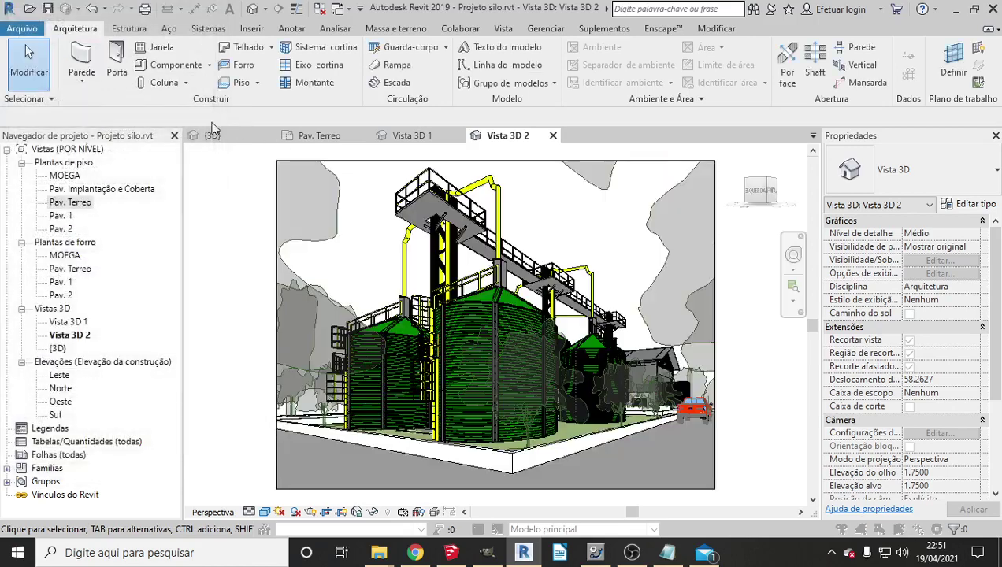
pyautogui.click(253, 10)
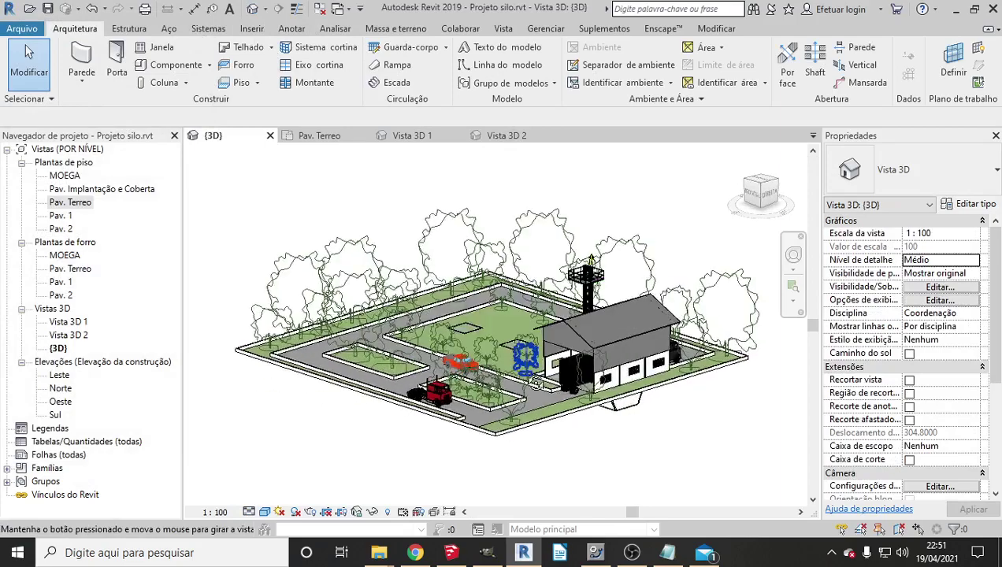
pyautogui.moveTo(535, 383)
pyautogui.keyDown('shift'); pyautogui.mouseDown(button='middle')
pyautogui.moveTo(521, 383)
pyautogui.moveTo(651, 343)
pyautogui.moveTo(630, 362)
pyautogui.moveTo(638, 421)
pyautogui.moveTo(669, 417)
pyautogui.mouseUp(button='middle'); pyautogui.keyUp('shift')
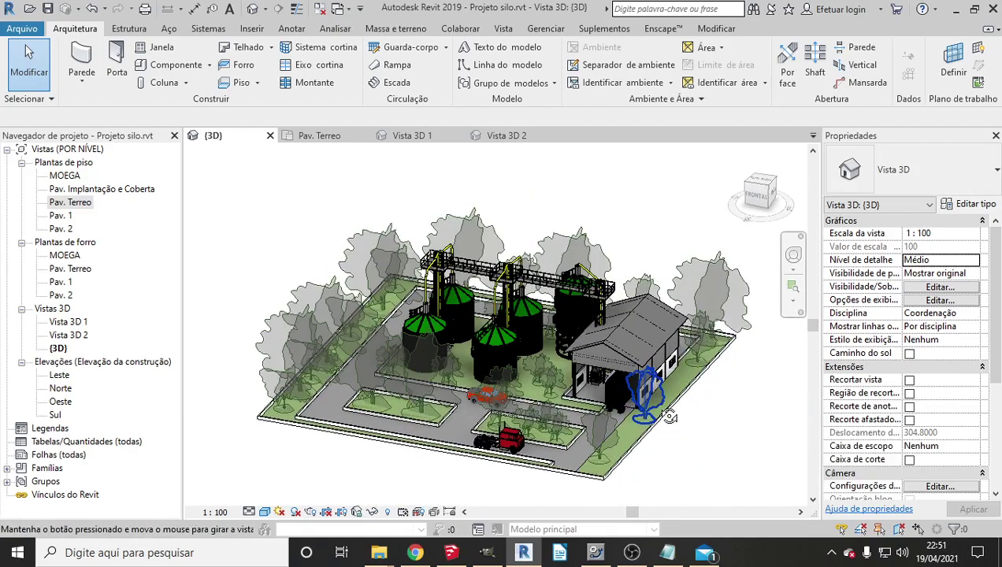
pyautogui.scroll(3, 607, 433)
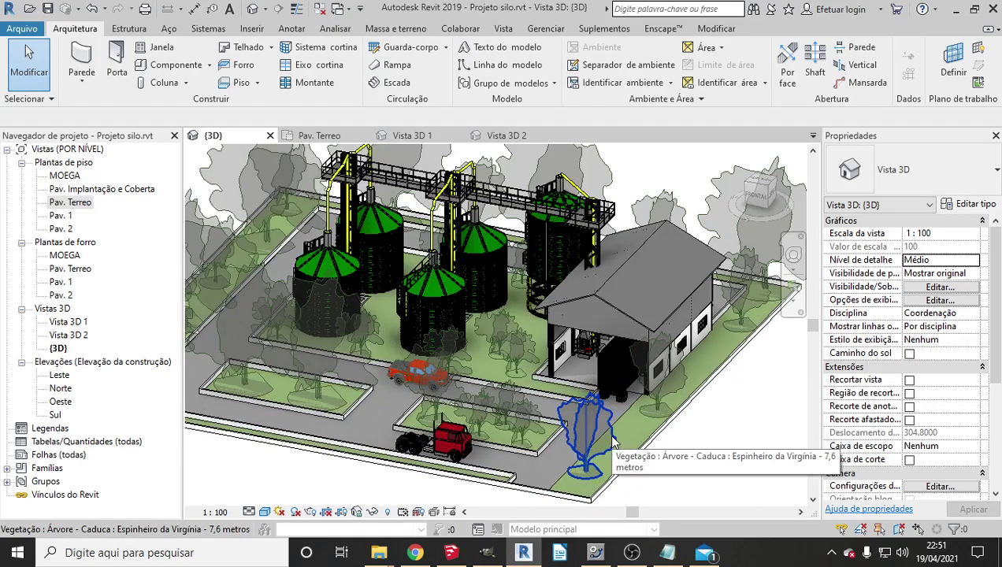
pyautogui.scroll(-2, 615, 424)
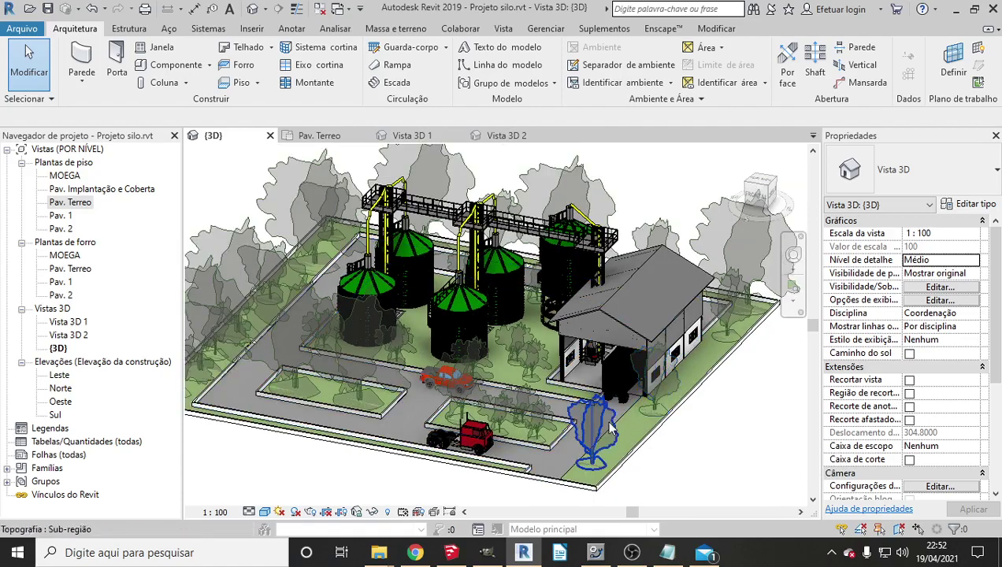
pyautogui.moveTo(610, 428)
pyautogui.keyDown('shift'); pyautogui.mouseDown(button='middle')
pyautogui.moveTo(543, 387)
pyautogui.moveTo(549, 416)
pyautogui.moveTo(556, 391)
pyautogui.moveTo(700, 434)
pyautogui.moveTo(469, 357)
pyautogui.moveTo(633, 404)
pyautogui.moveTo(519, 408)
pyautogui.mouseUp(button='middle'); pyautogui.keyUp('shift')
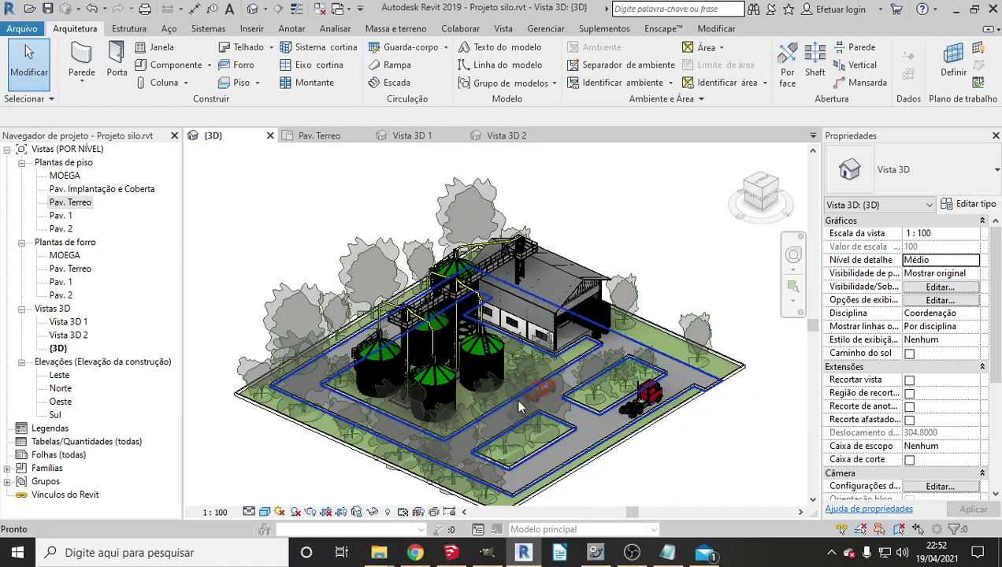
pyautogui.click(744, 219)
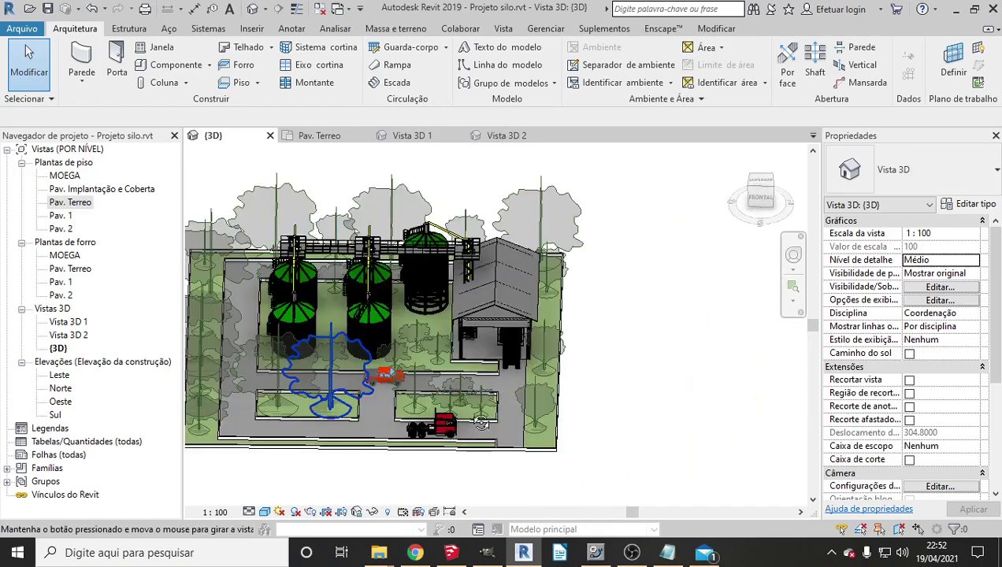
pyautogui.scroll(5, 557, 359)
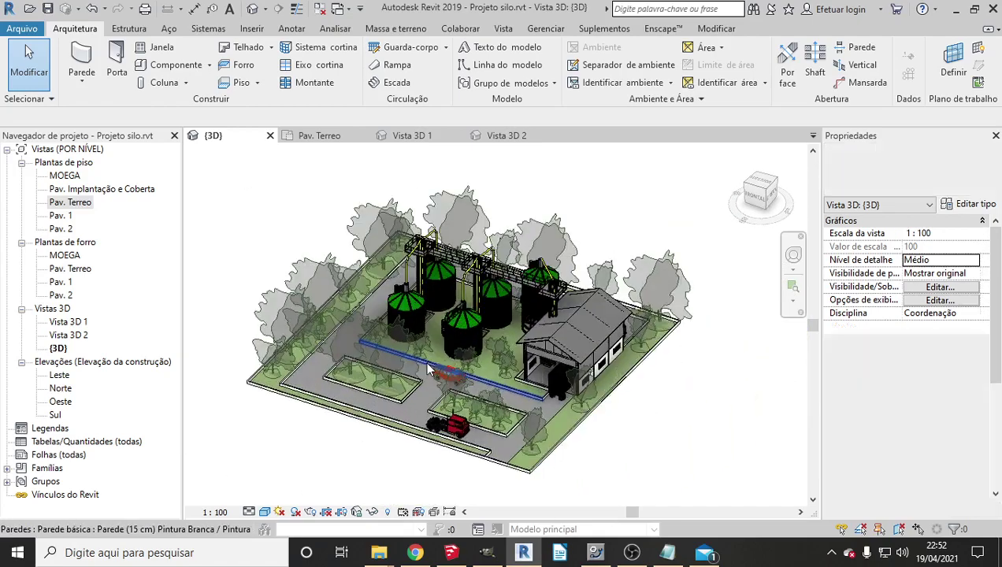
pyautogui.scroll(-3, 558, 360)
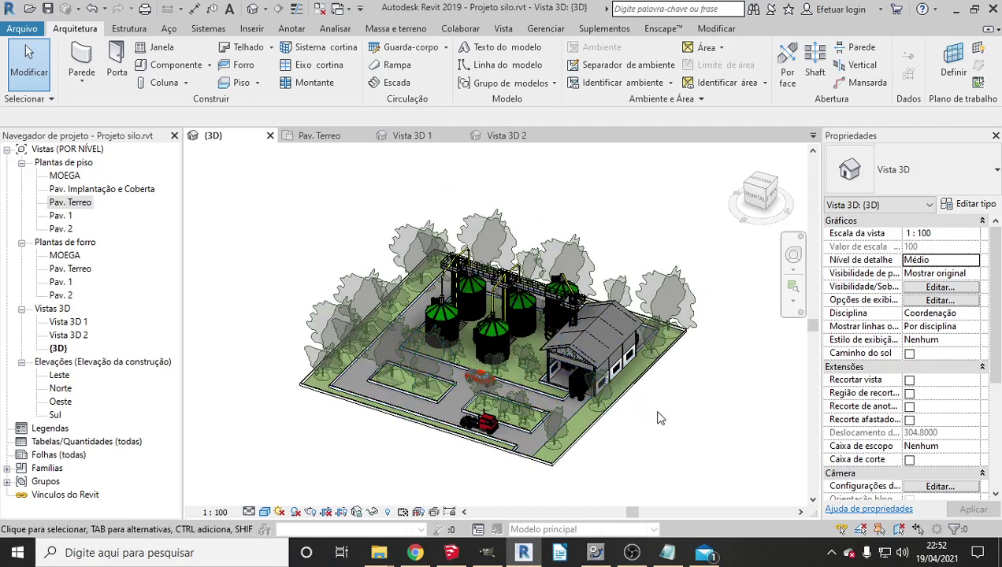